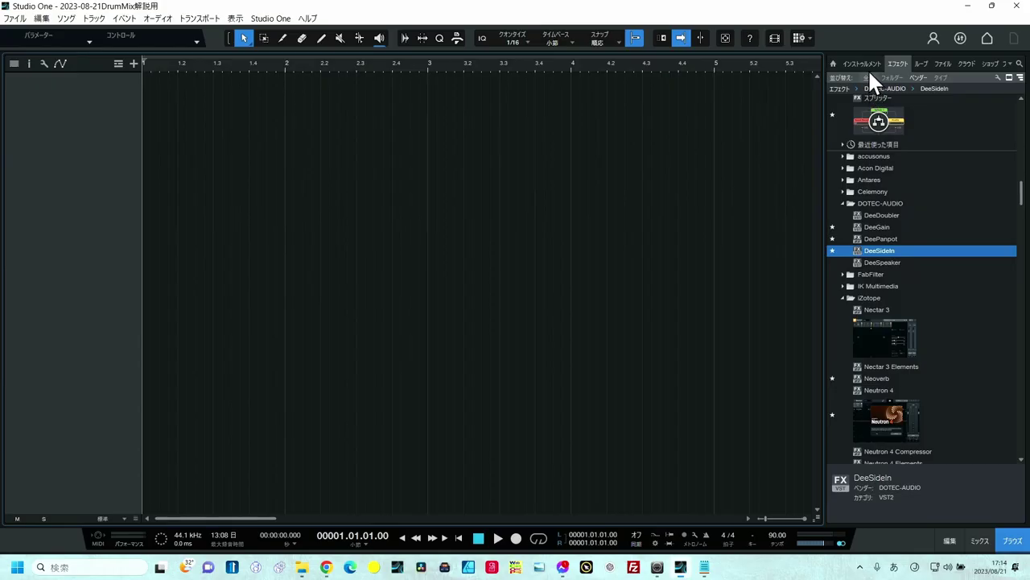
- Find Toontrack EZdrummer 3 among the instruments and add it to the empty arrangement as a new instrument track
click(868, 64)
scroll(888, 314, down, 5)
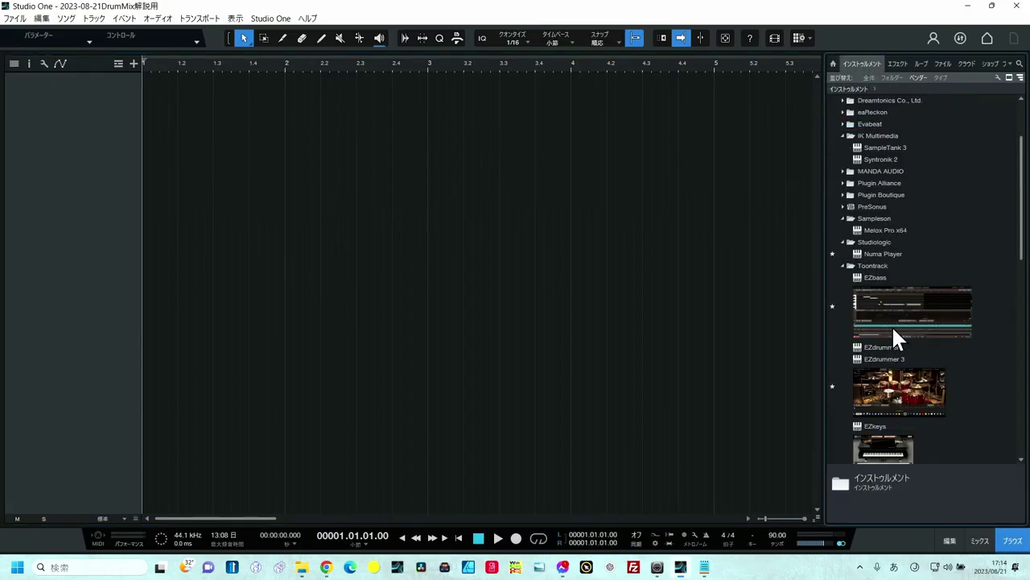
click(893, 342)
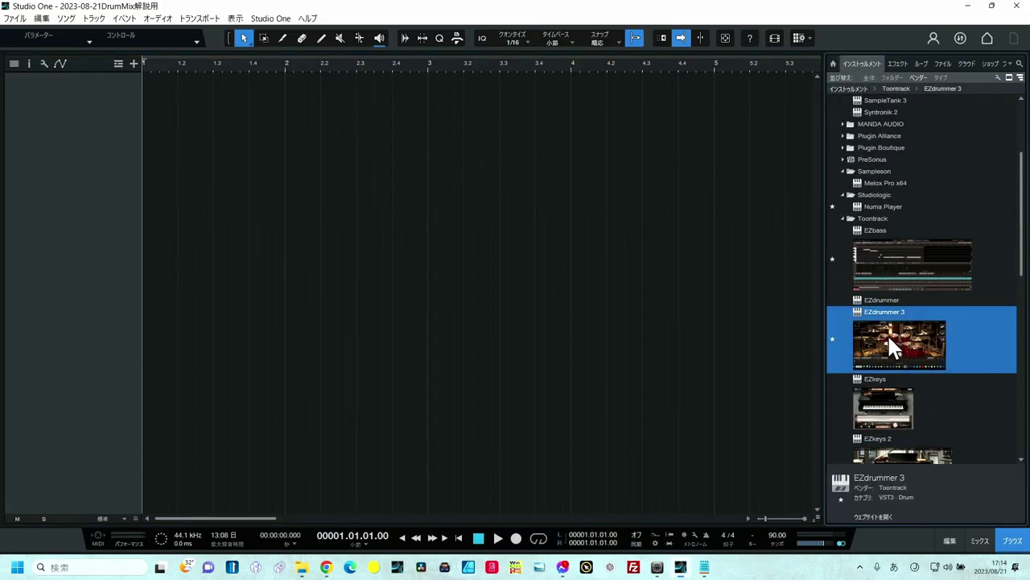
drag(887, 334, 119, 153)
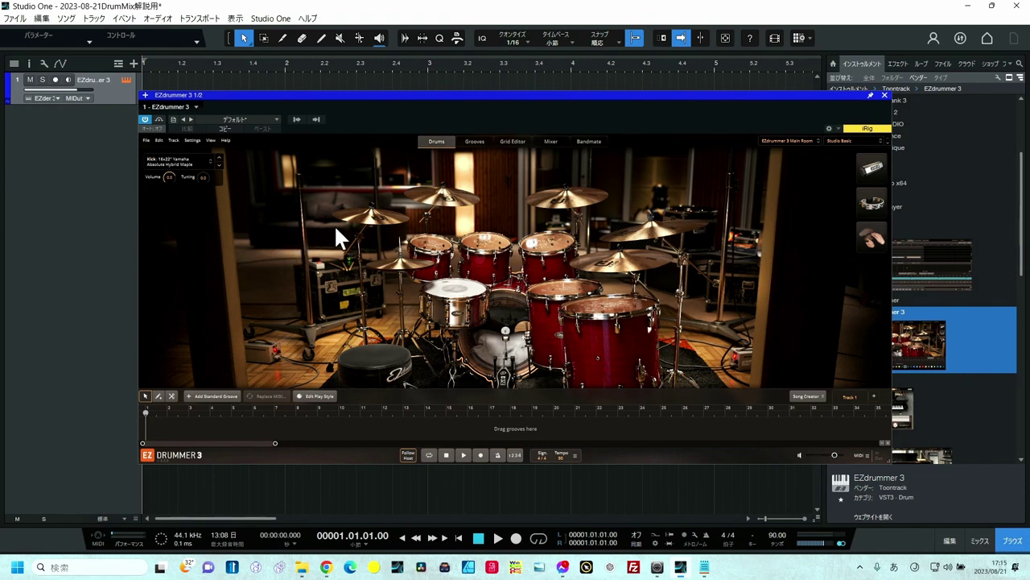
- Audition several EZdrummer grooves and place the Uptempo Rock 173 BPM Verse 03 groove on the drum track at bar 1
click(476, 144)
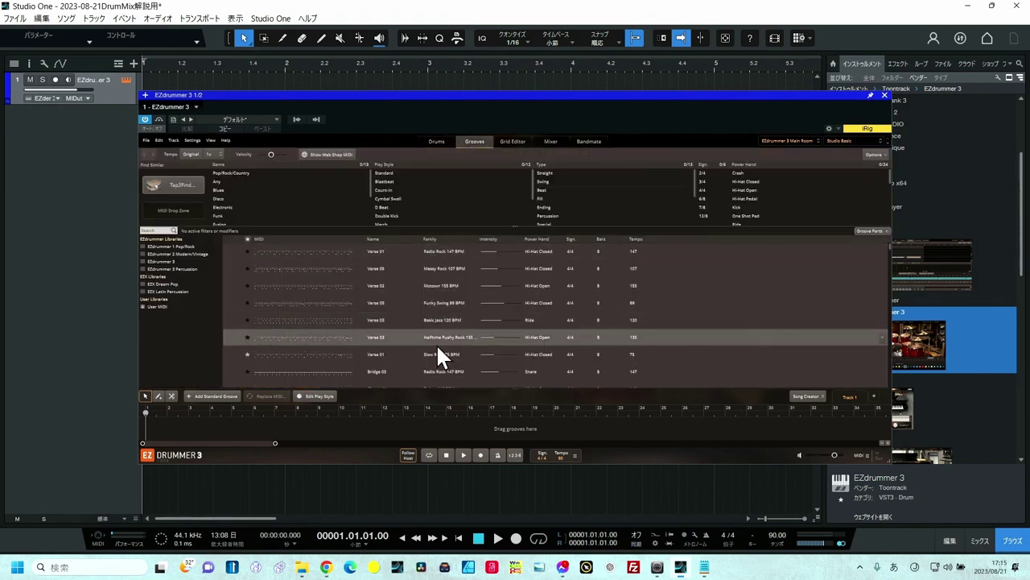
click(232, 251)
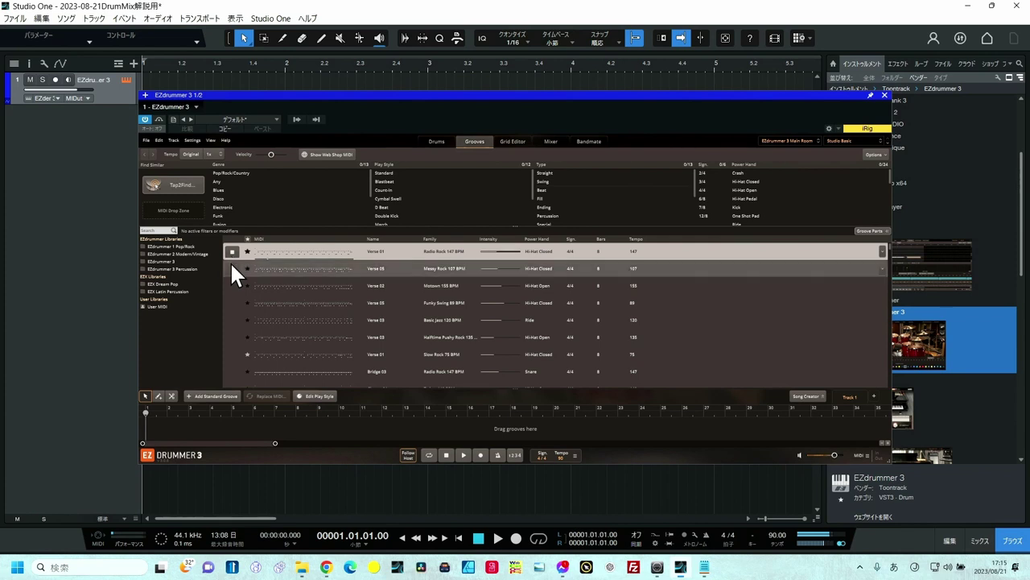
click(231, 337)
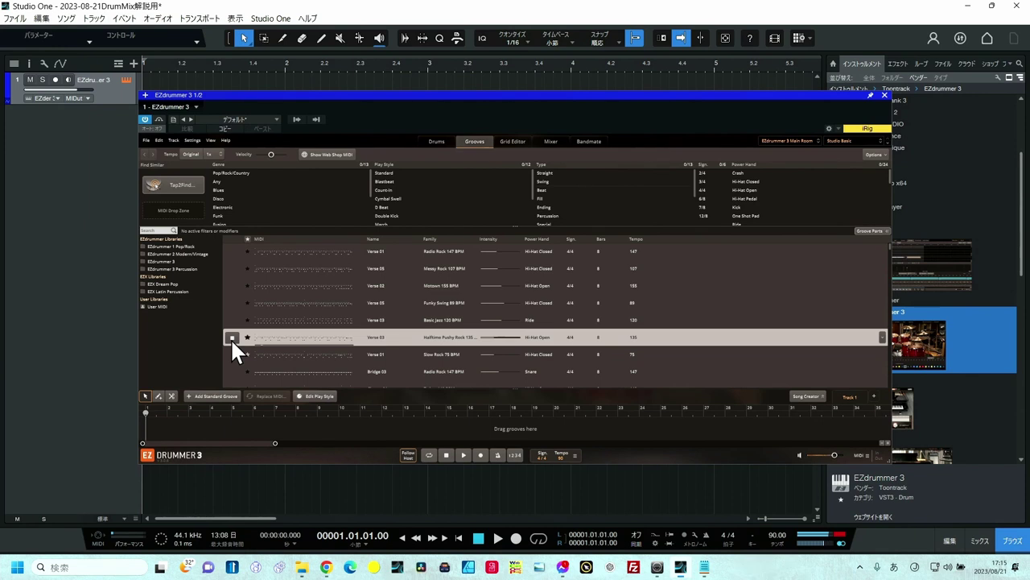
scroll(230, 338, down, 3)
click(231, 349)
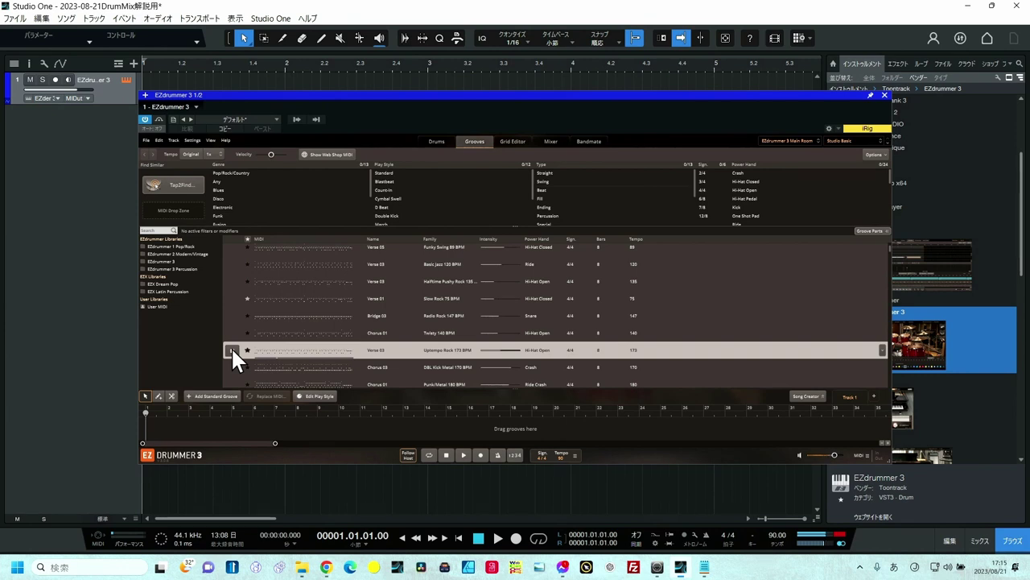
click(231, 349)
drag(398, 95, 547, 128)
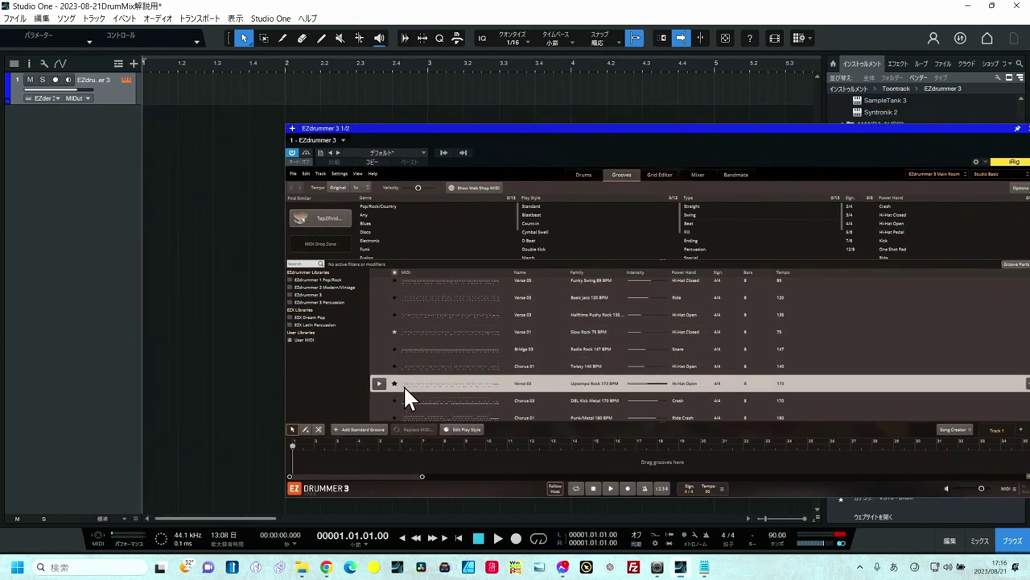
drag(412, 381, 166, 98)
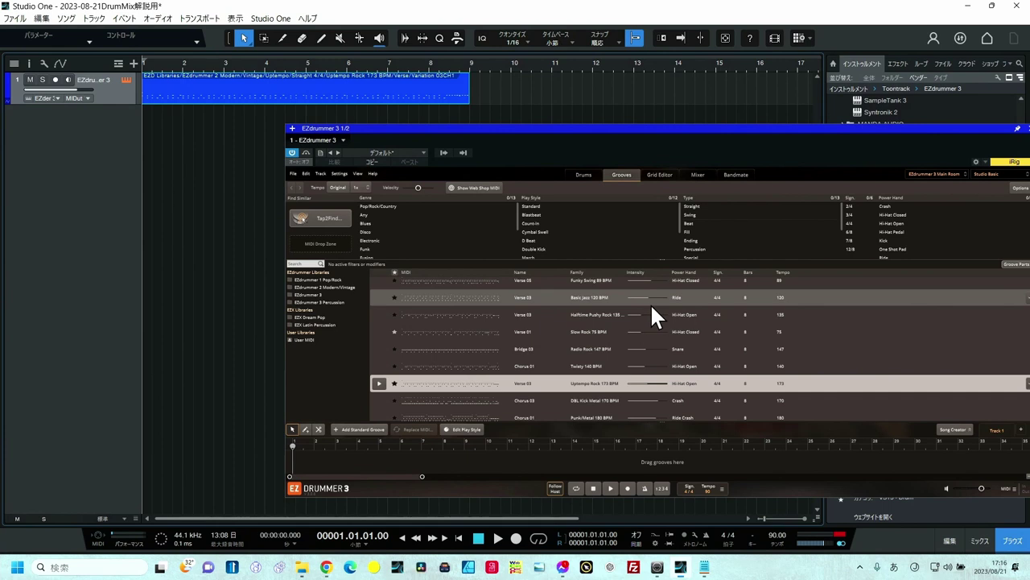
- Shorten the verse groove to end at bar 4 and place an auditioned Midtempo Pop 103 BPM open hi-hat fill directly after it
click(687, 231)
click(378, 396)
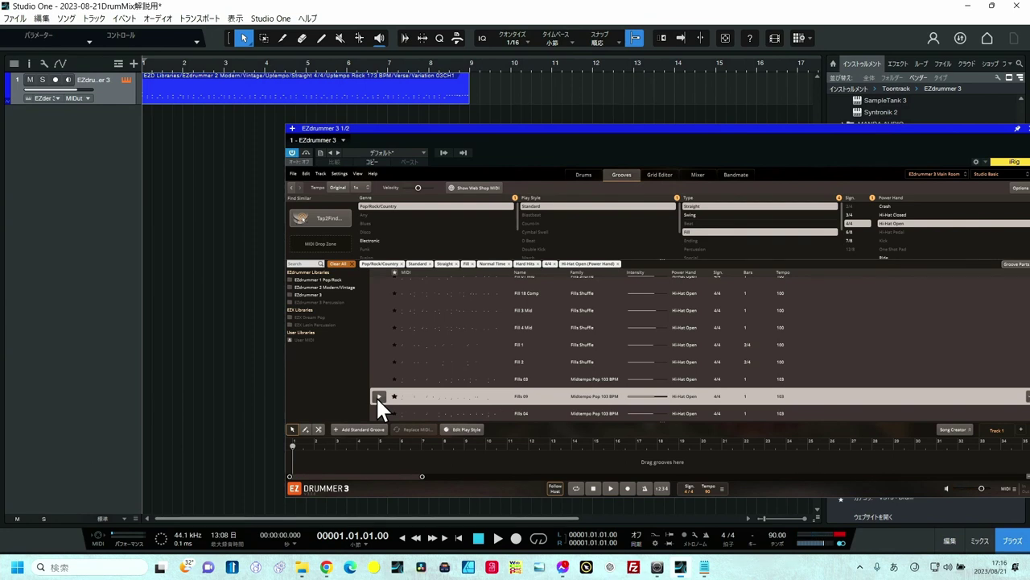
click(376, 396)
drag(470, 96, 264, 98)
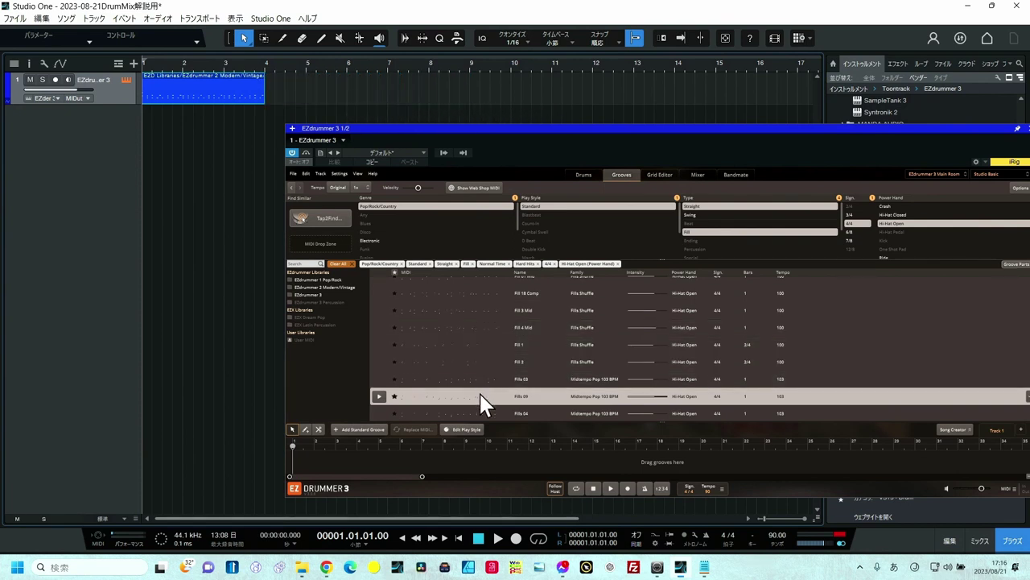
drag(481, 404, 283, 95)
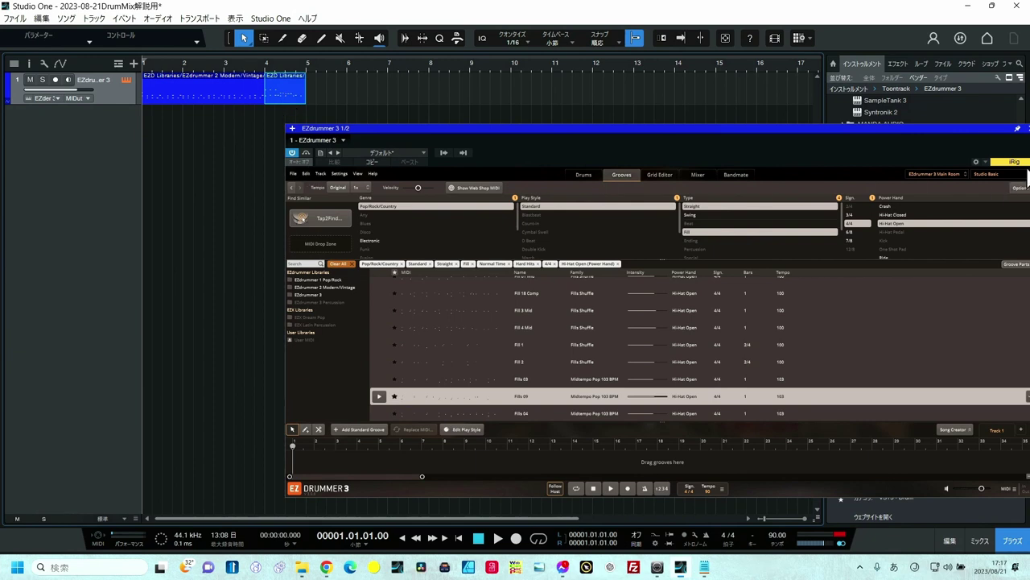
- Close the EZdrummer window and play back the drum pattern looped over bars 1 to 5, switching the loop off at the end
drag(999, 130, 928, 132)
click(960, 129)
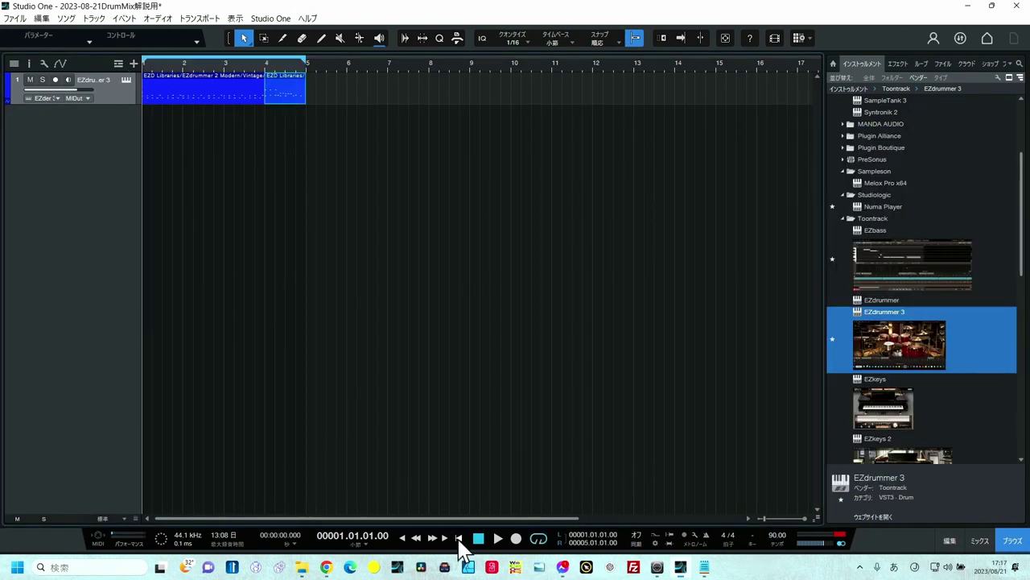
click(496, 539)
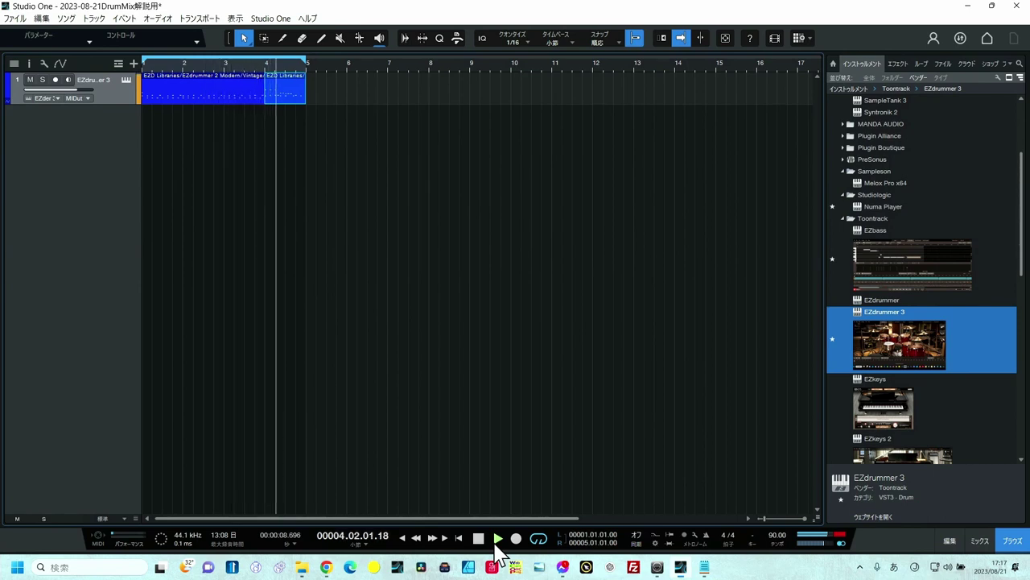
key(slash)
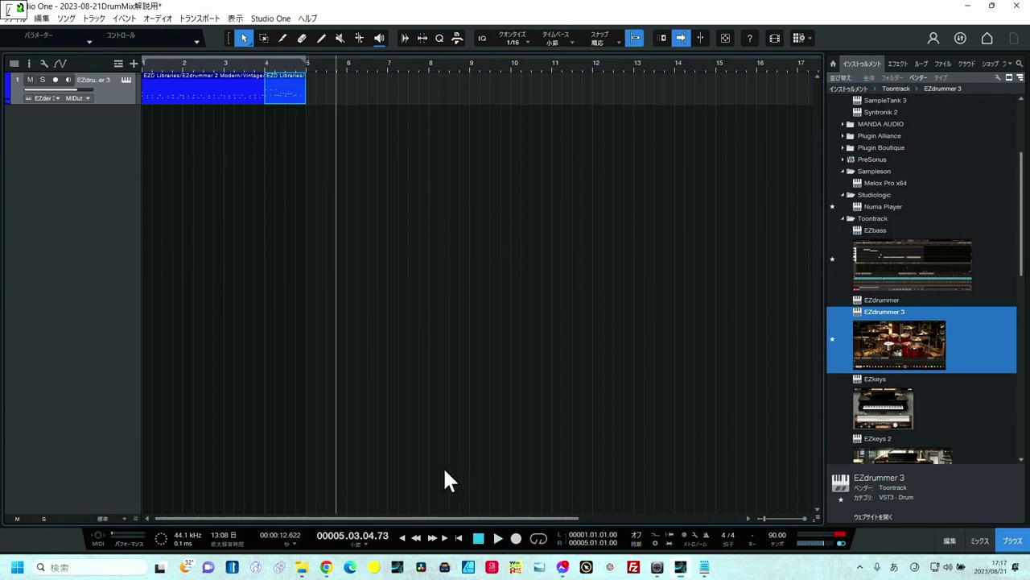
- Show the mix console and enlarge it upward to make room for the insert slots
key(F3)
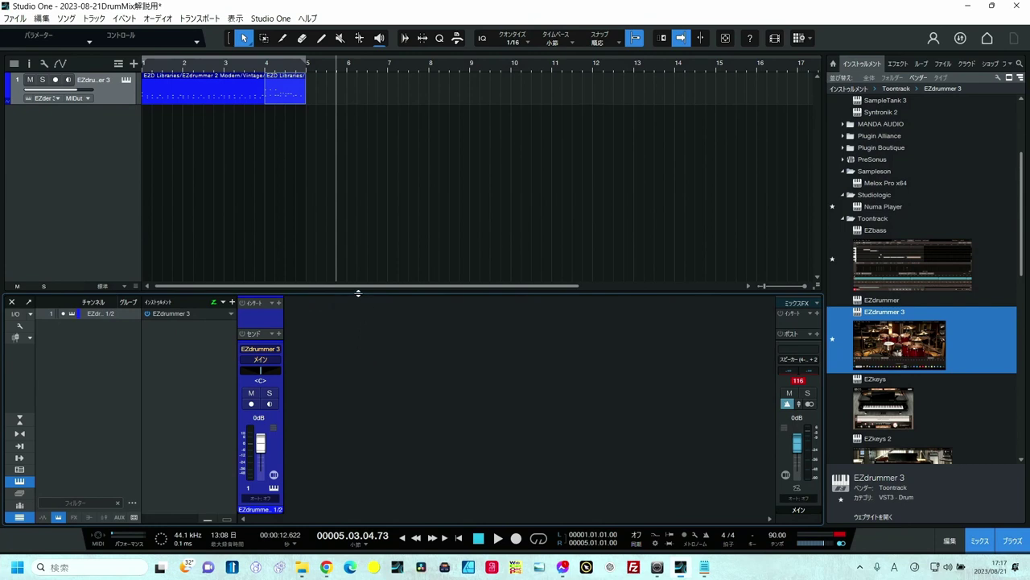
drag(356, 292, 382, 212)
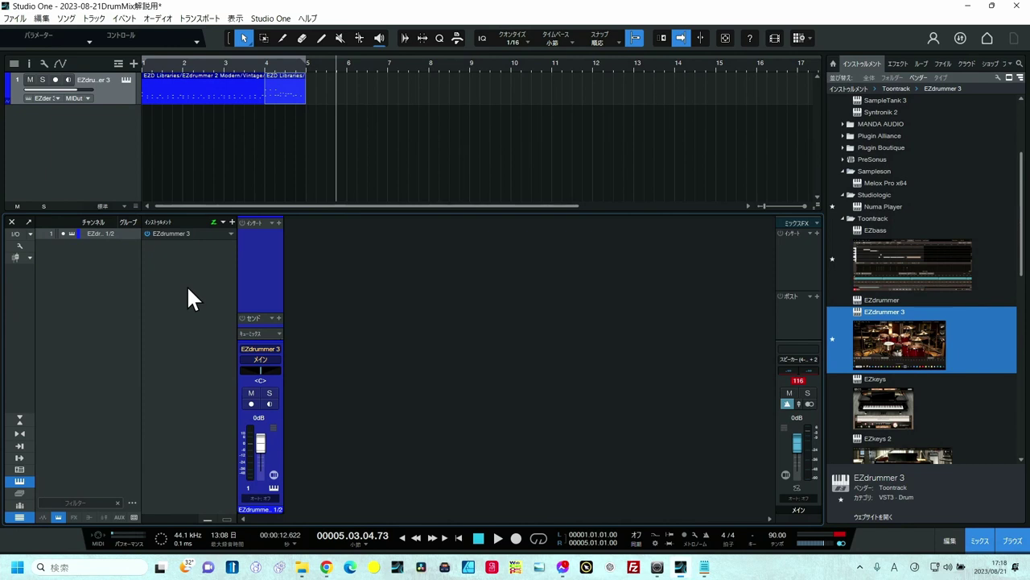
- Reopen EZdrummer 3 from the drum track and set its internal mixer's output routing to Multichannel
click(127, 79)
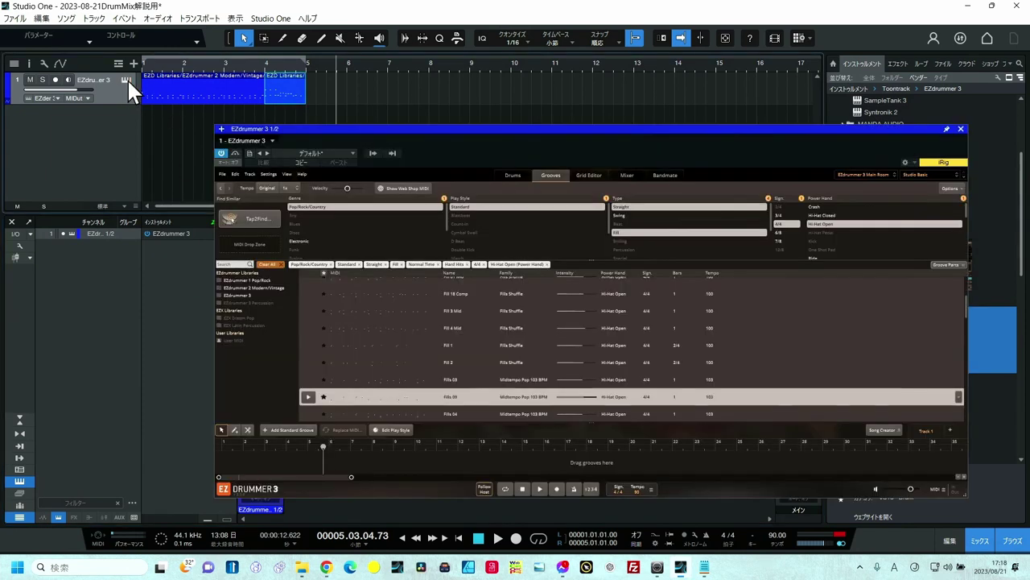
click(627, 179)
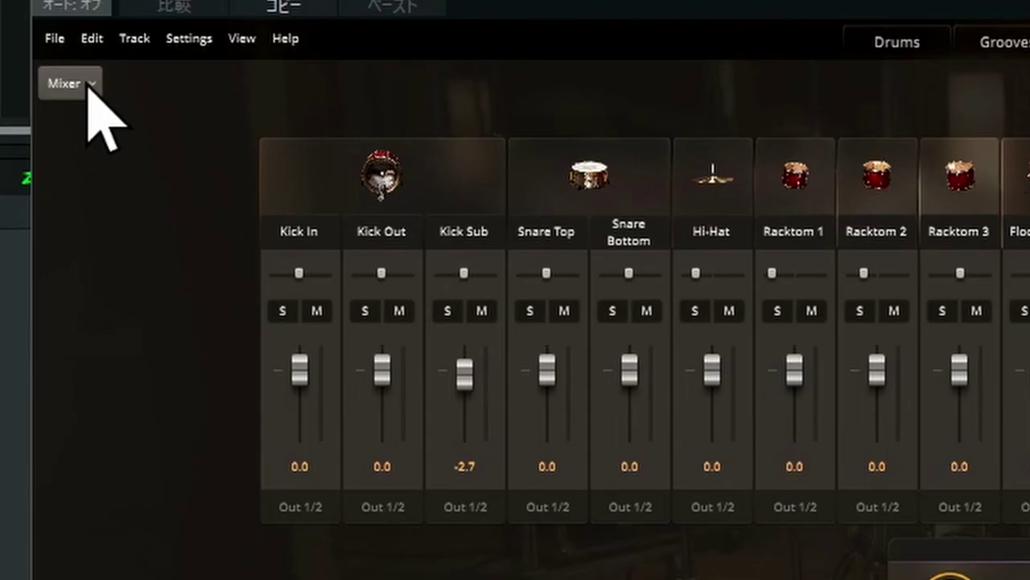
click(87, 85)
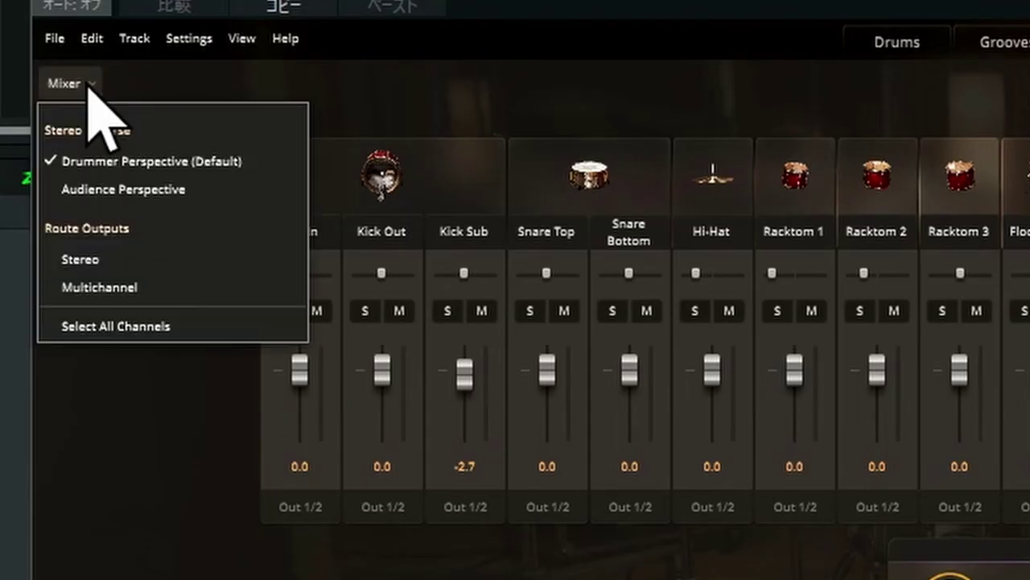
click(98, 287)
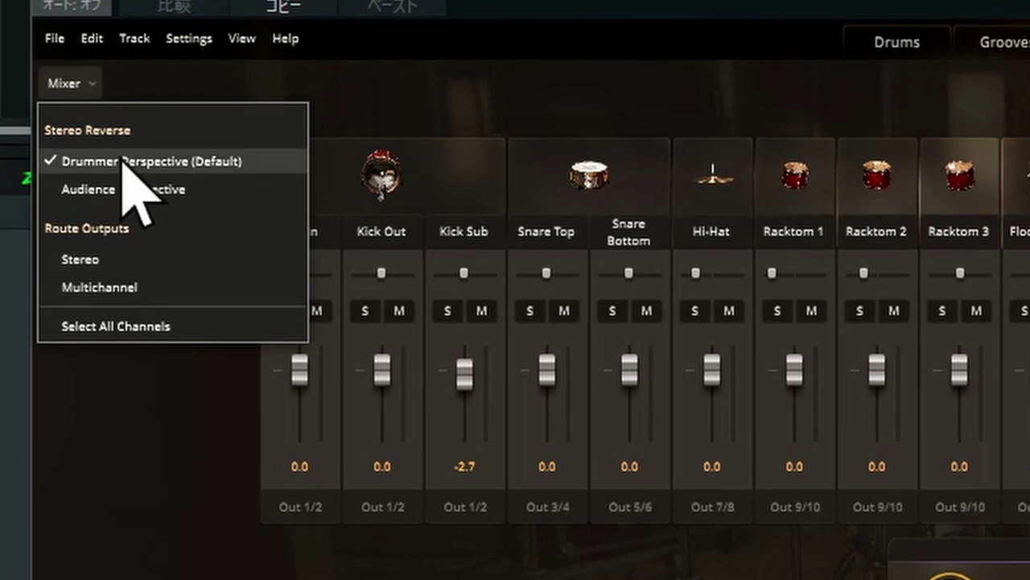
click(129, 302)
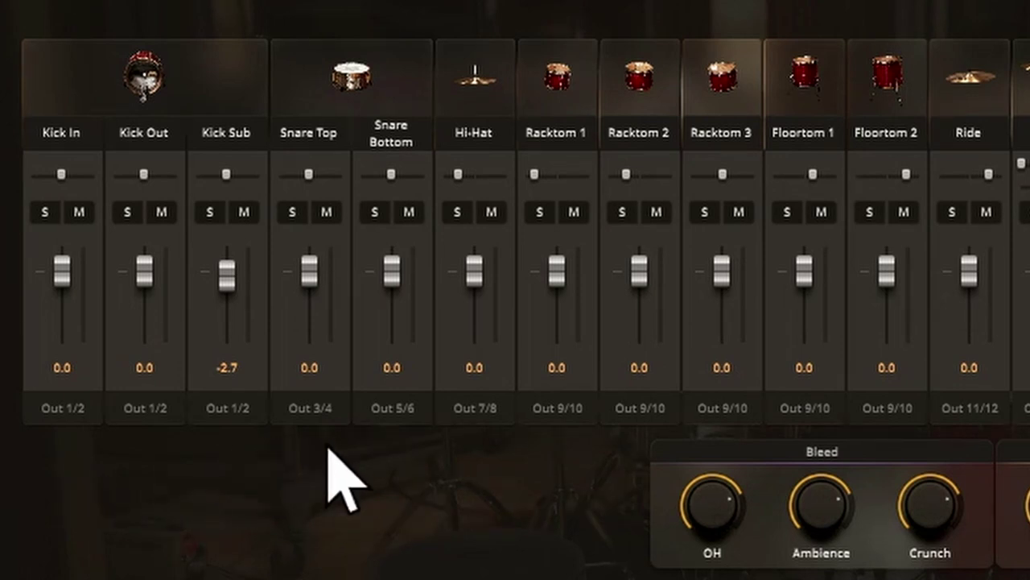
- Route the Snare Bottom channel to Out 3/4 and close the EZdrummer window
click(402, 408)
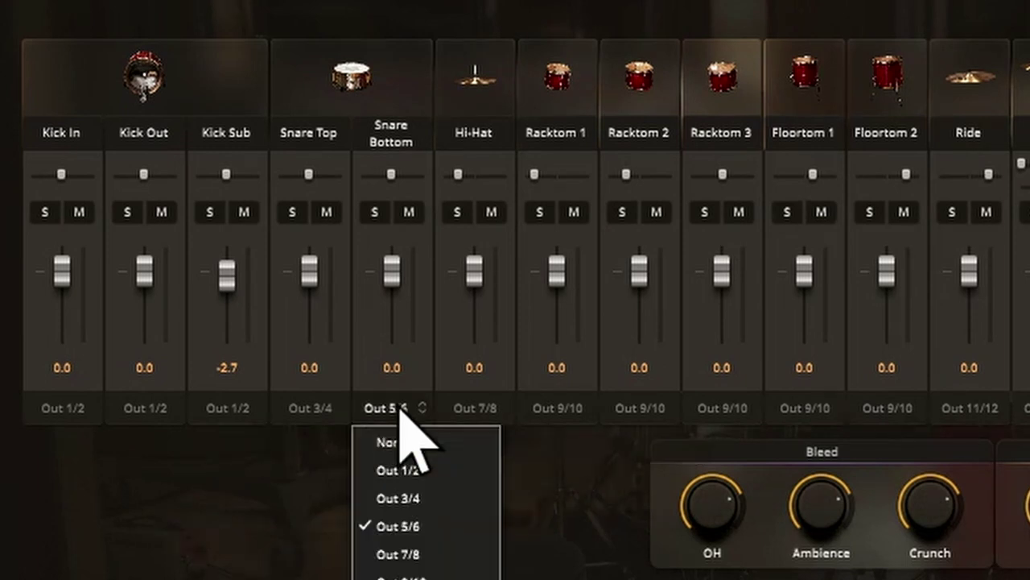
click(400, 497)
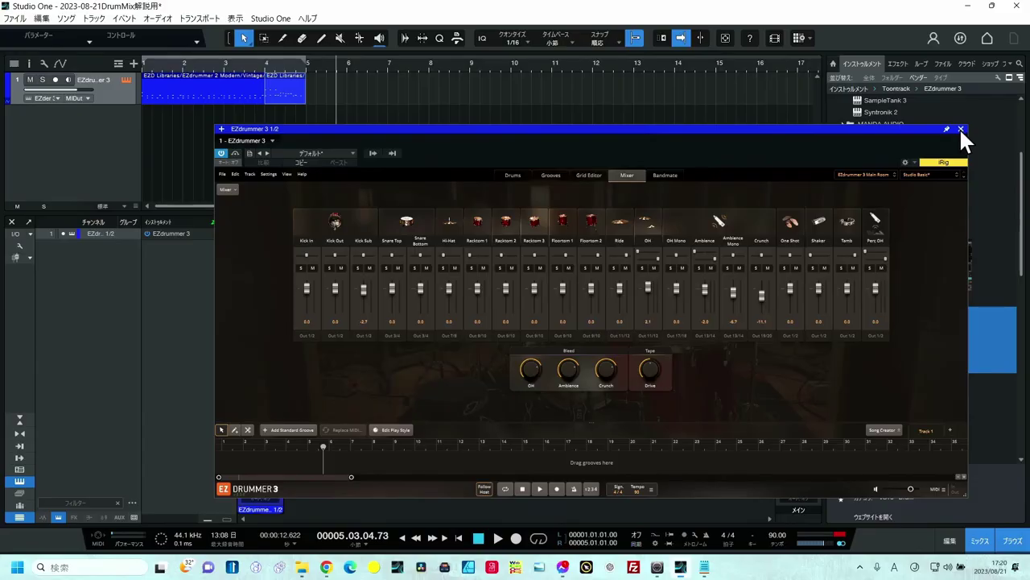
click(959, 127)
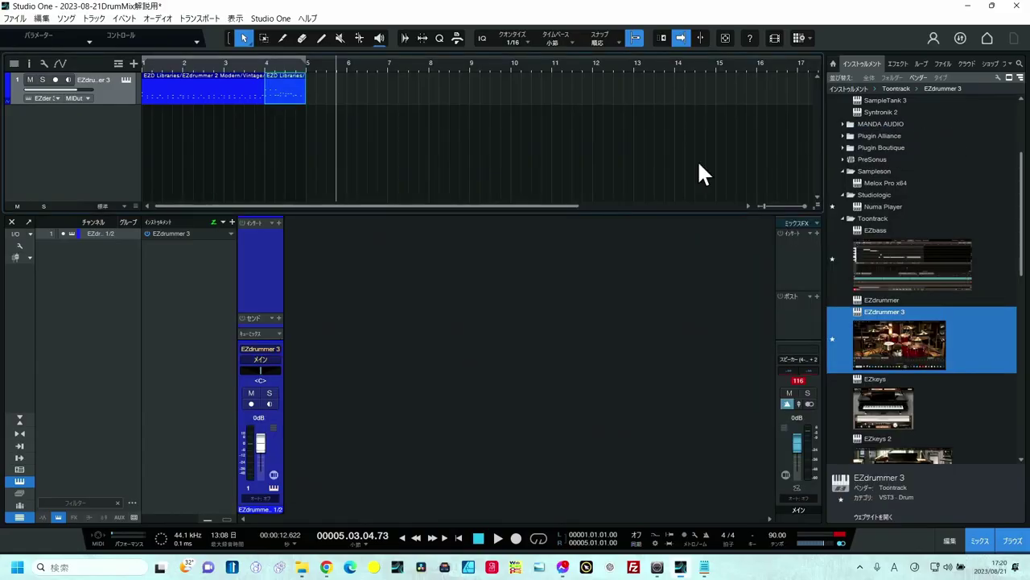
- Expand EZdrummer 3's output list in the console and enable outputs 3/4, 7/8, 9/10 and 11/12
click(231, 233)
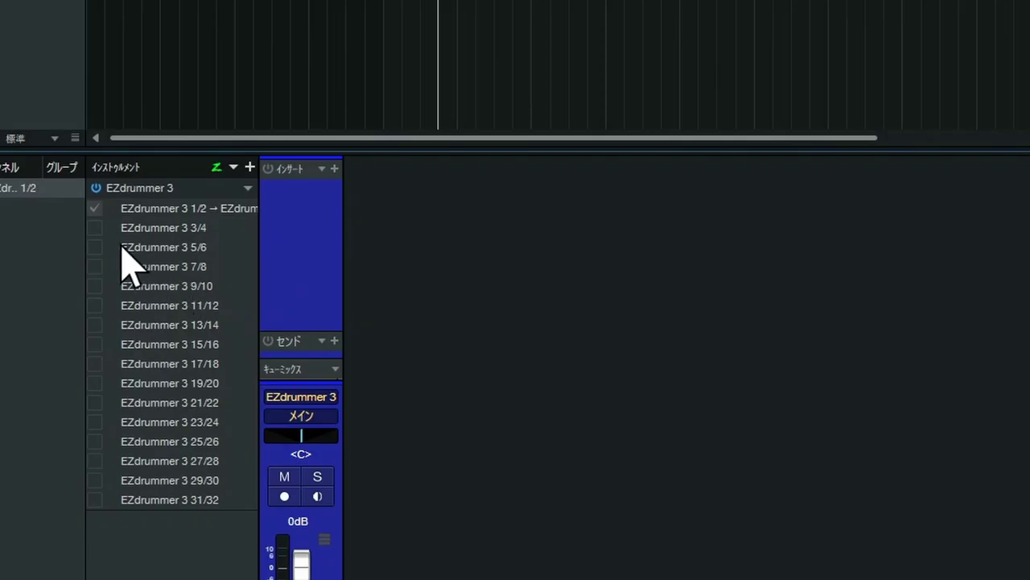
click(95, 228)
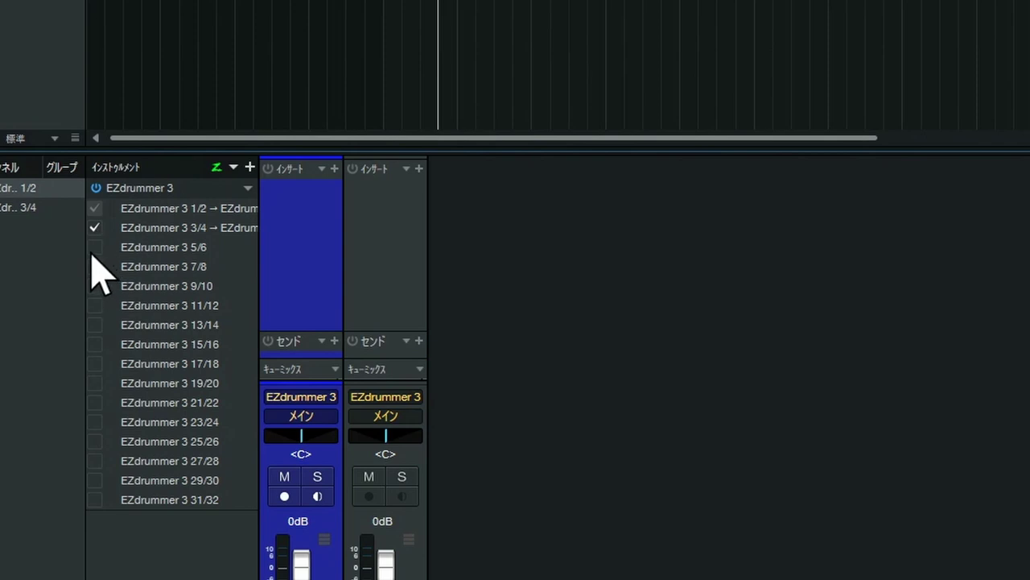
click(94, 267)
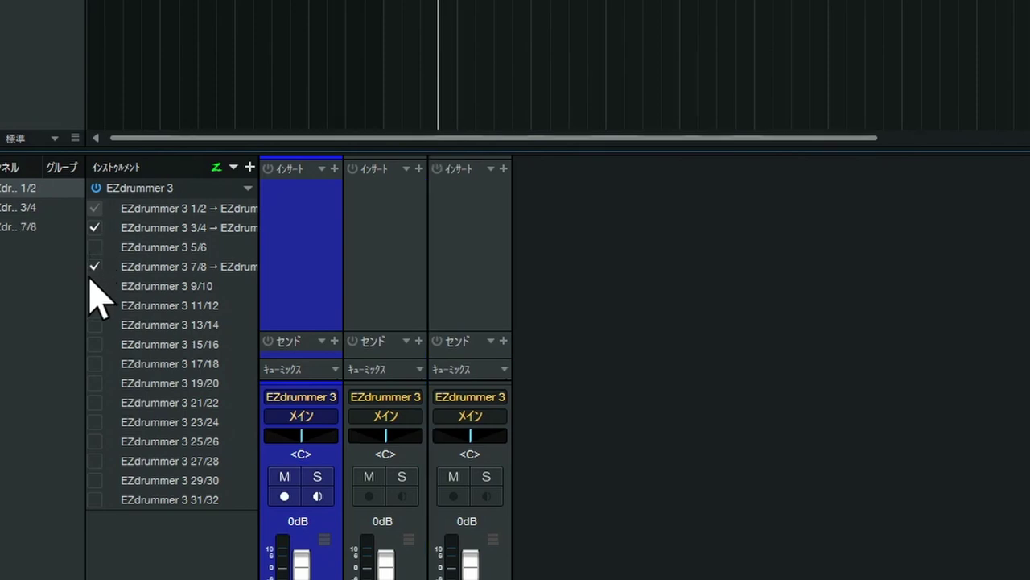
click(94, 286)
click(95, 305)
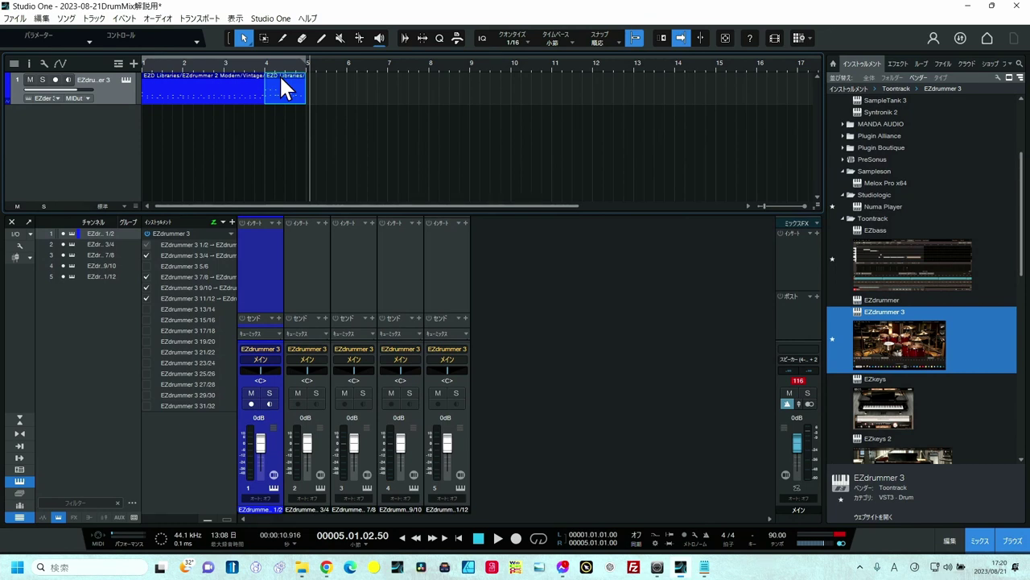
- Bring up the drum setup notes and, beside them, add a stereo audio track below the drum track, coloured red
key(alt+Tab)
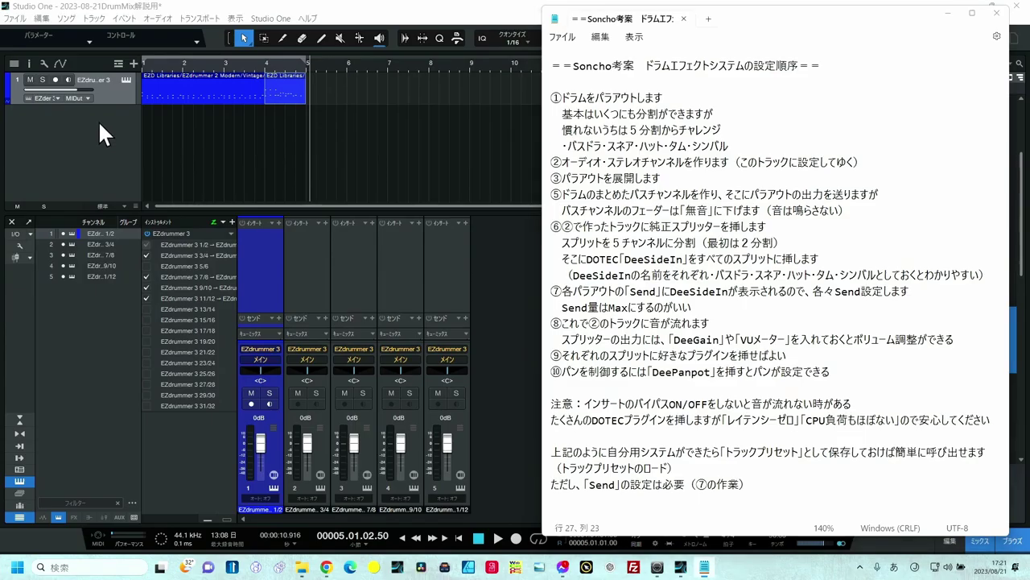
right_click(99, 120)
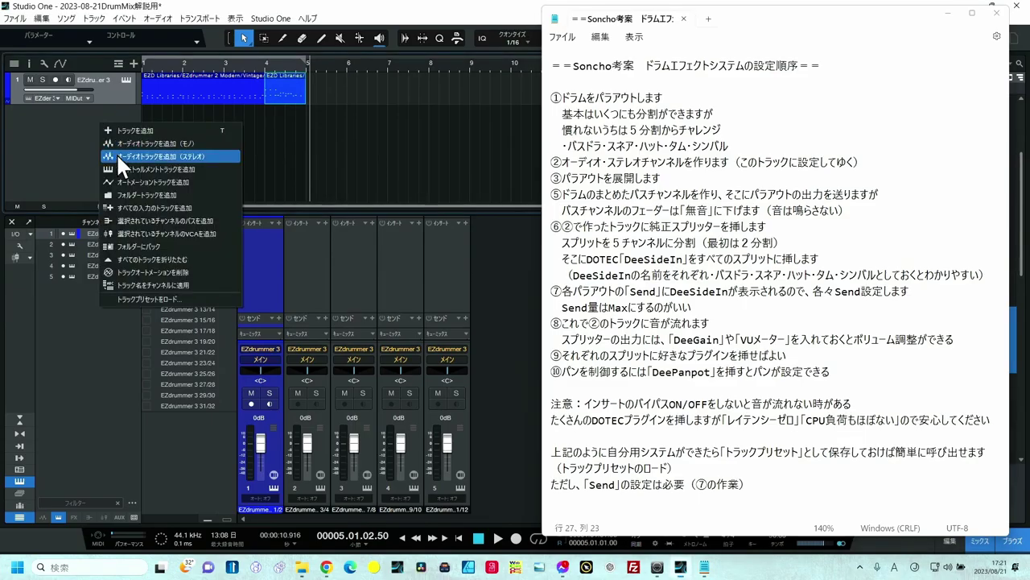
click(117, 157)
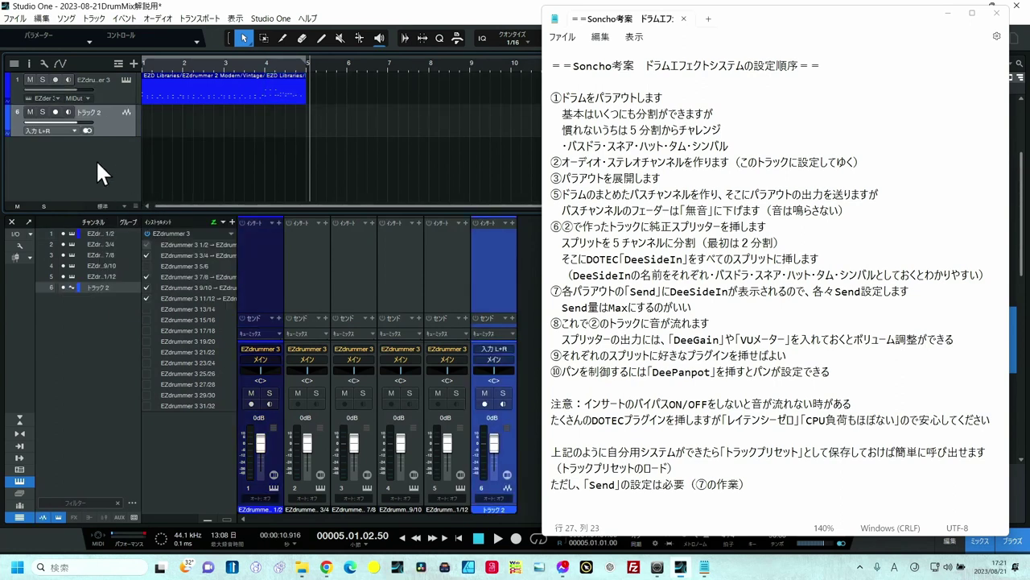
click(5, 121)
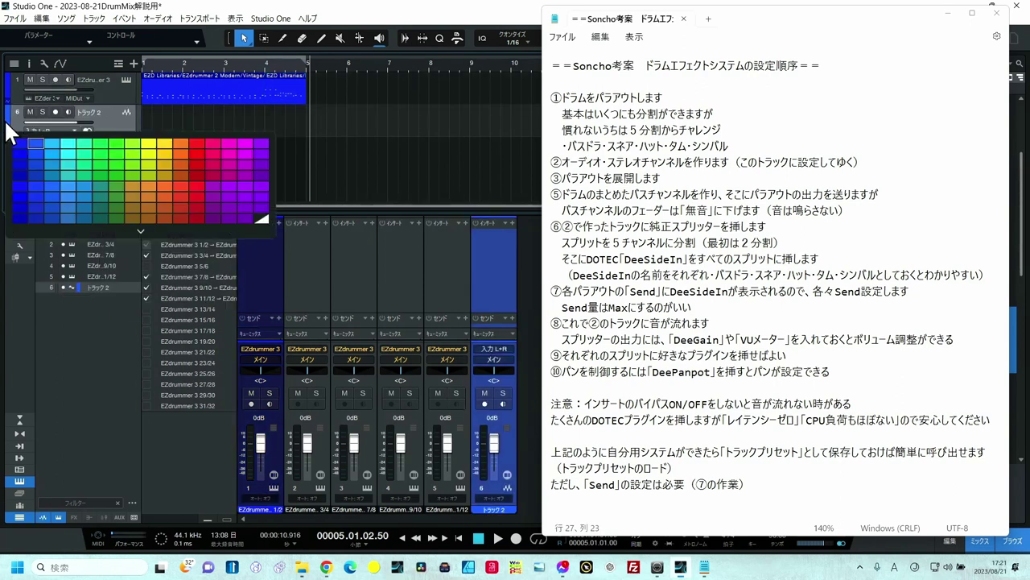
click(191, 144)
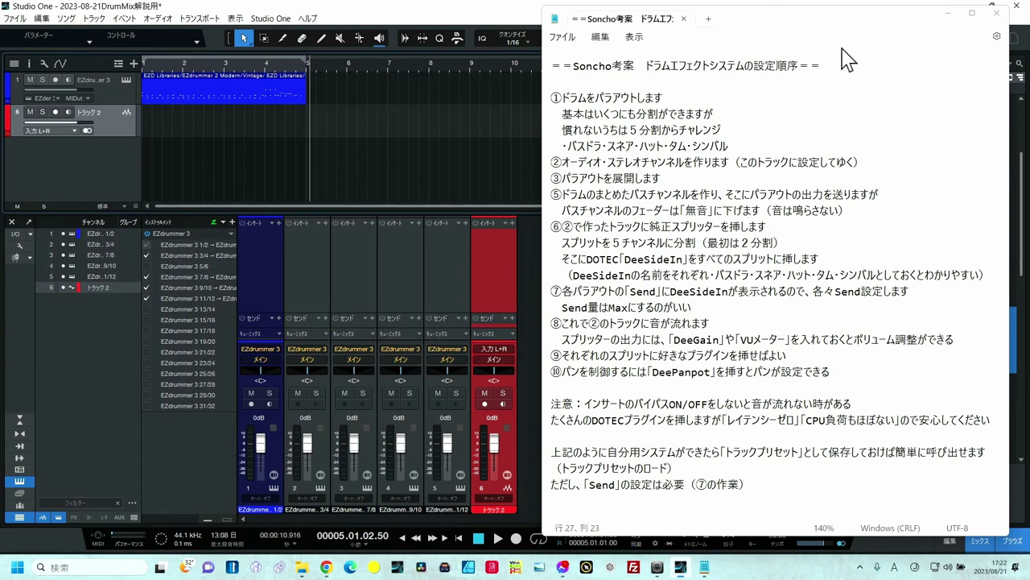
- Add a bus channel to the console and route all five EZdrummer 3 output channels to it
click(948, 14)
right_click(544, 273)
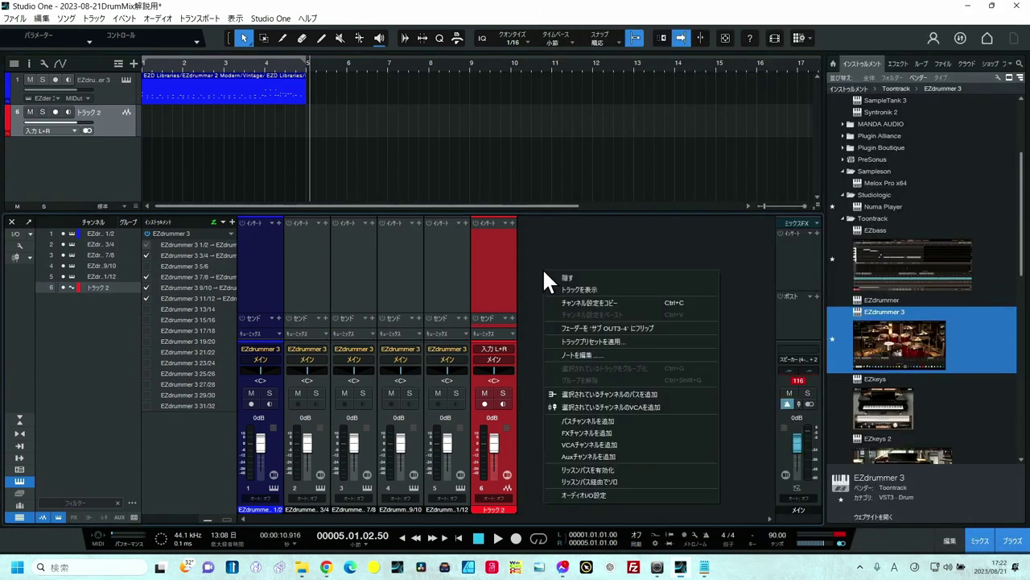
click(573, 421)
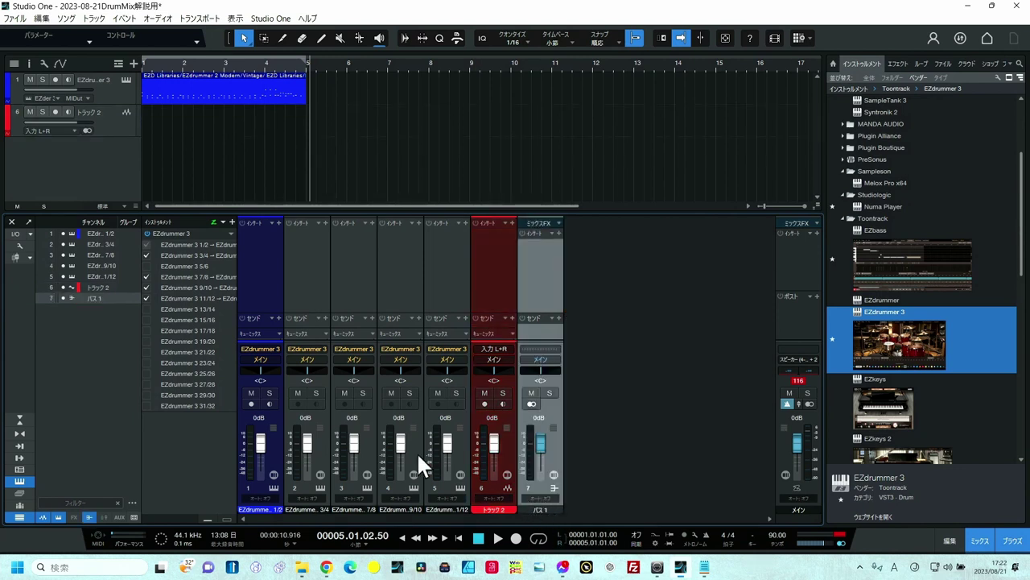
click(272, 285)
shift+click(433, 286)
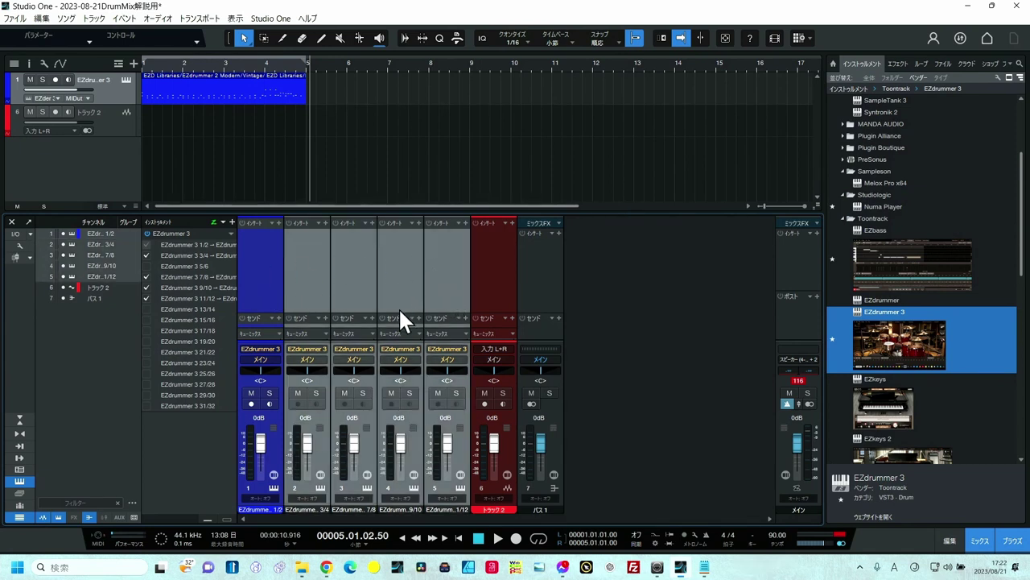
click(279, 363)
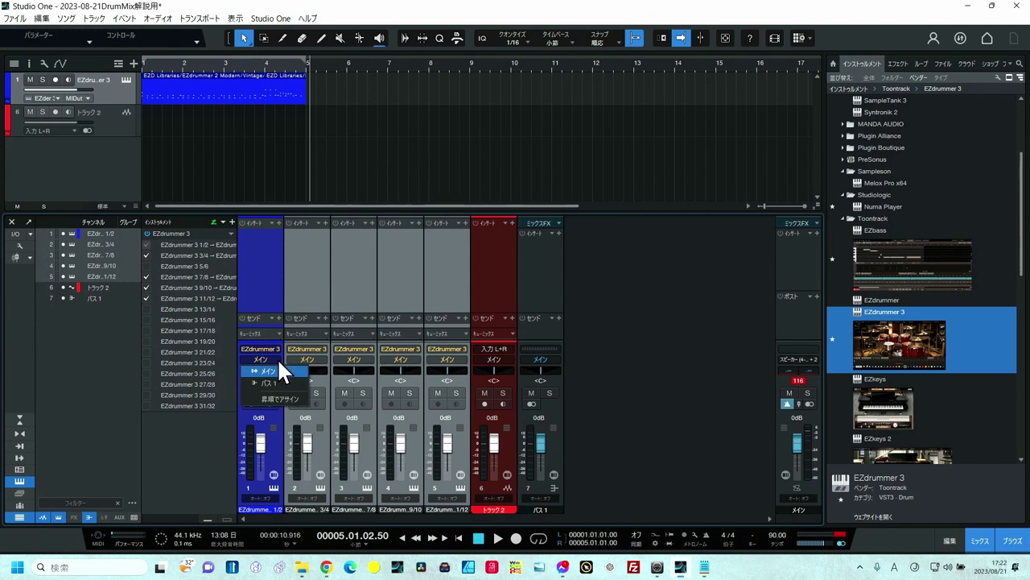
click(270, 381)
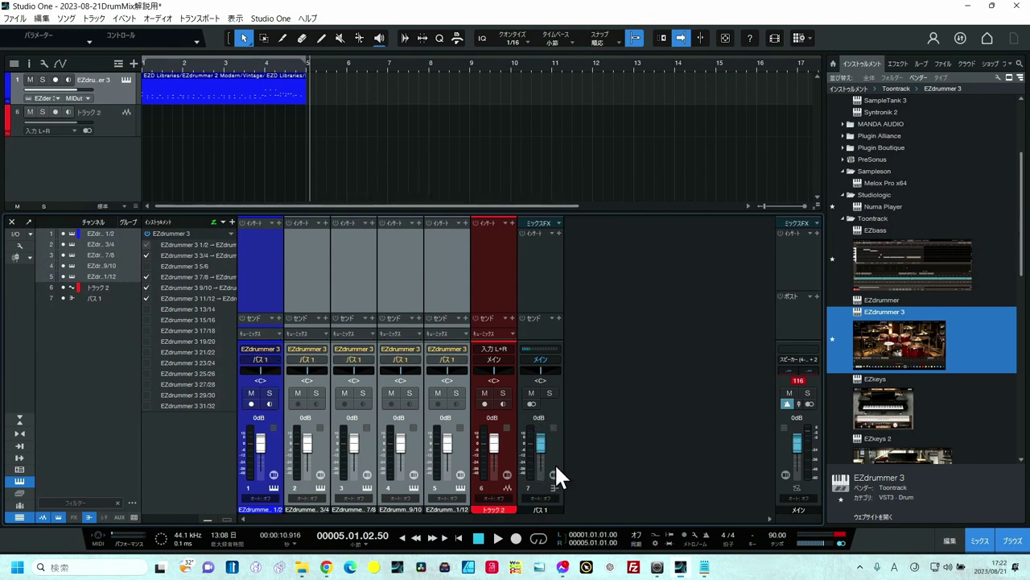
- Play the song from bar 3 to check the signal through バス 1, and lower that bus's fader to -∞
click(223, 68)
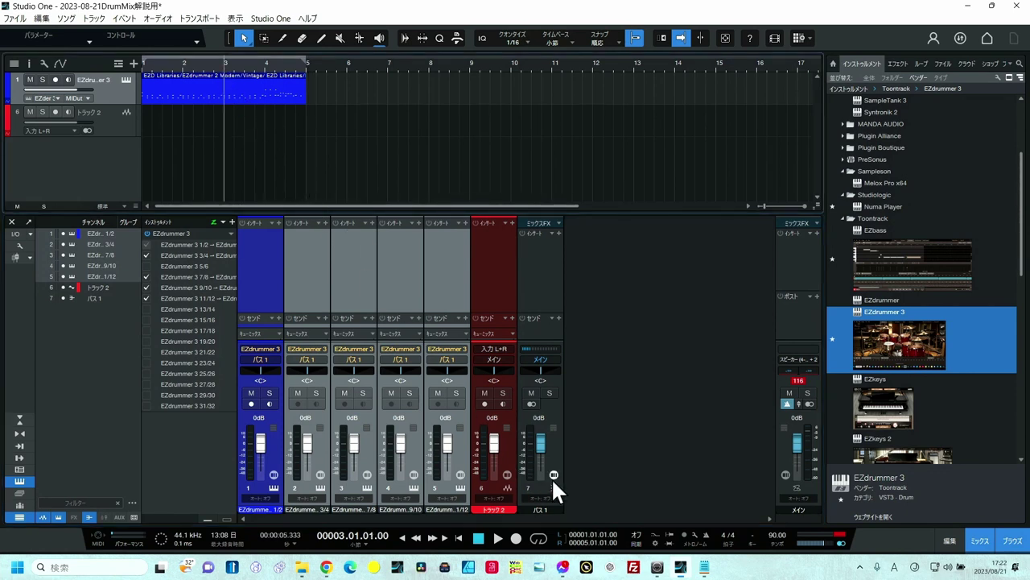
key(space)
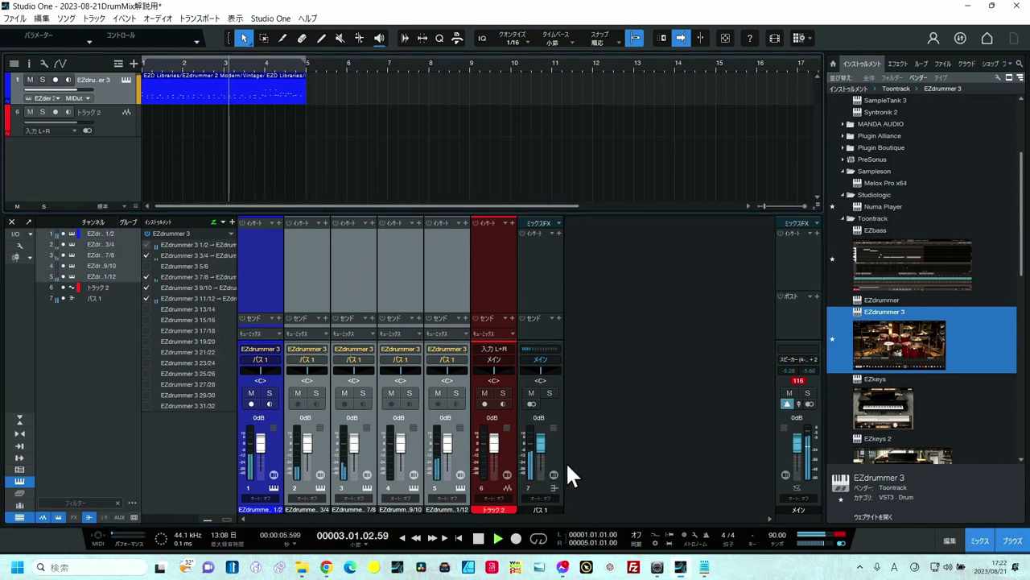
mouse_move(541, 440)
mouse_down()
mouse_move(540, 462)
mouse_move(542, 431)
mouse_up()
key(space)
key(ctrl+z)
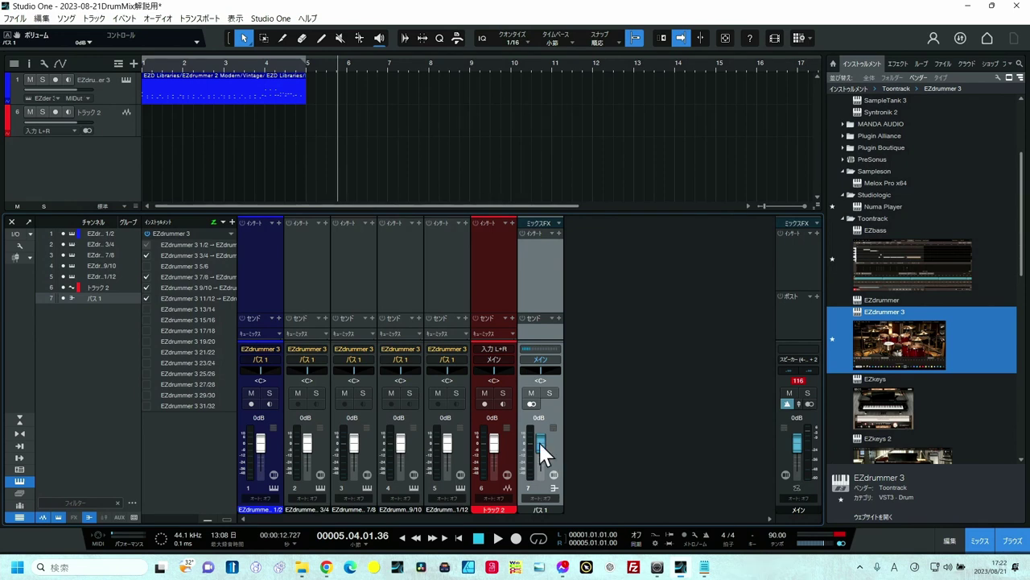
drag(540, 443, 540, 487)
- Insert the Splitter effect on the red stereo audio track and widen its routing window
click(705, 568)
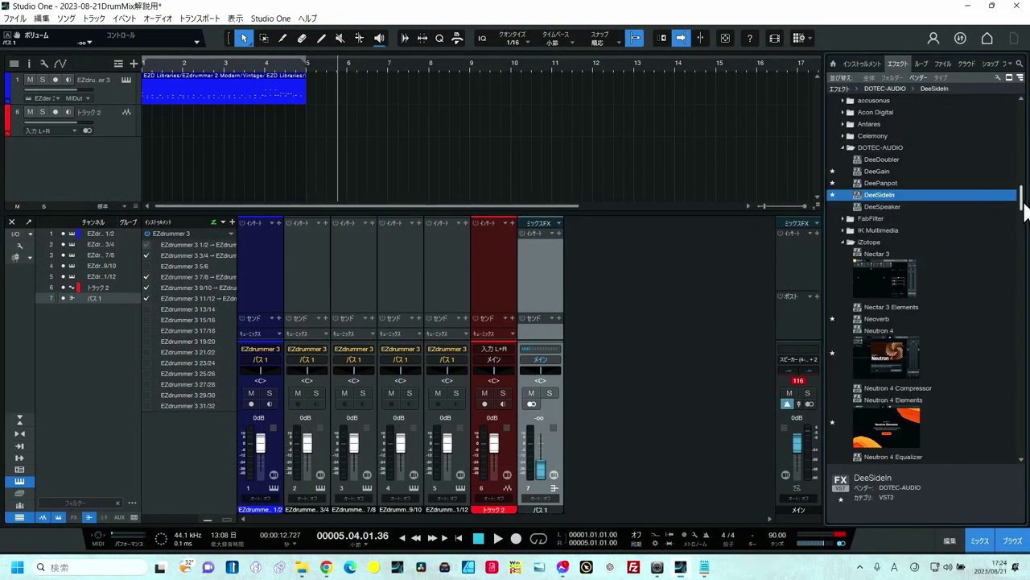
scroll(1022, 205, up, 4)
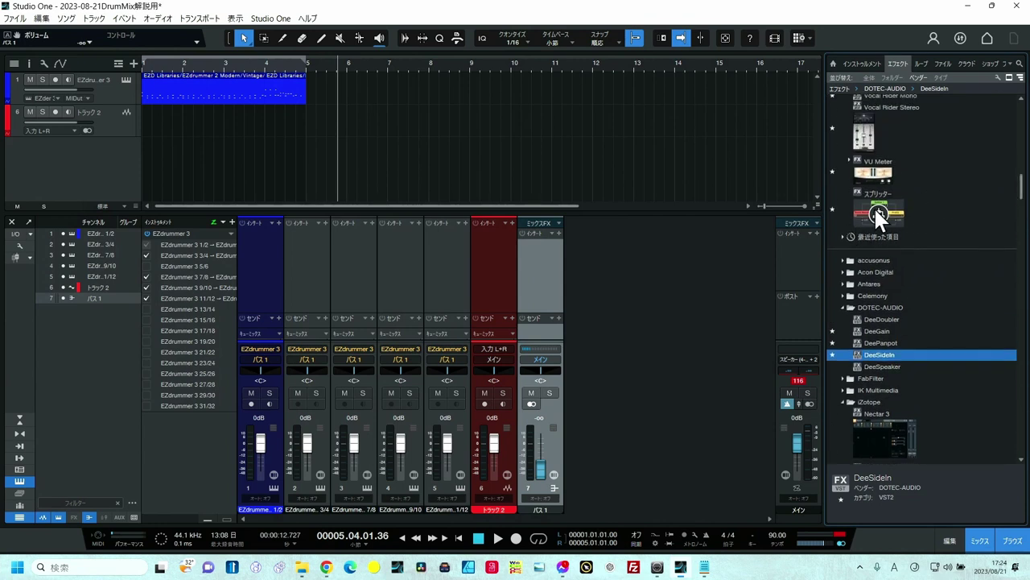
click(876, 208)
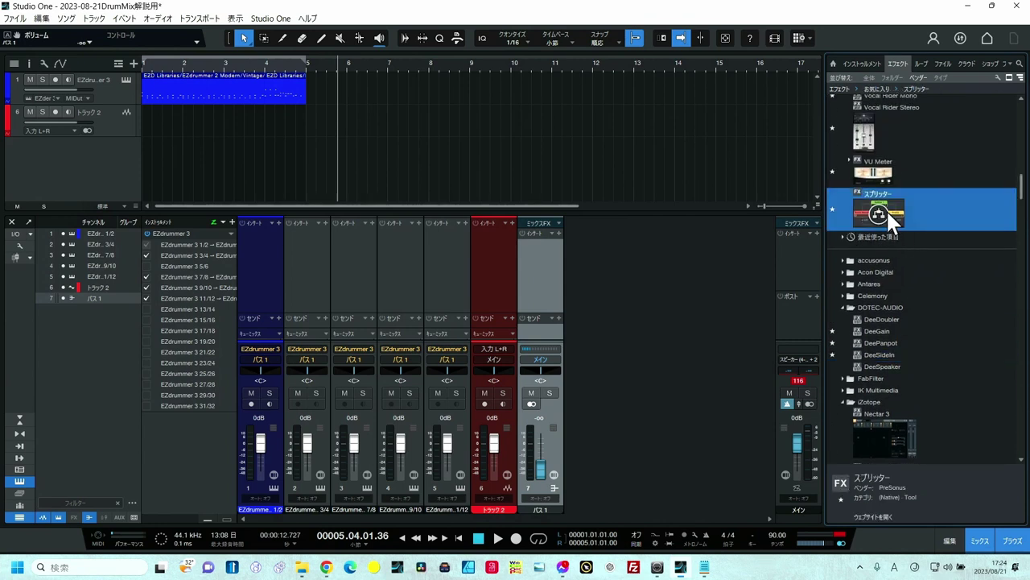
drag(886, 209, 496, 248)
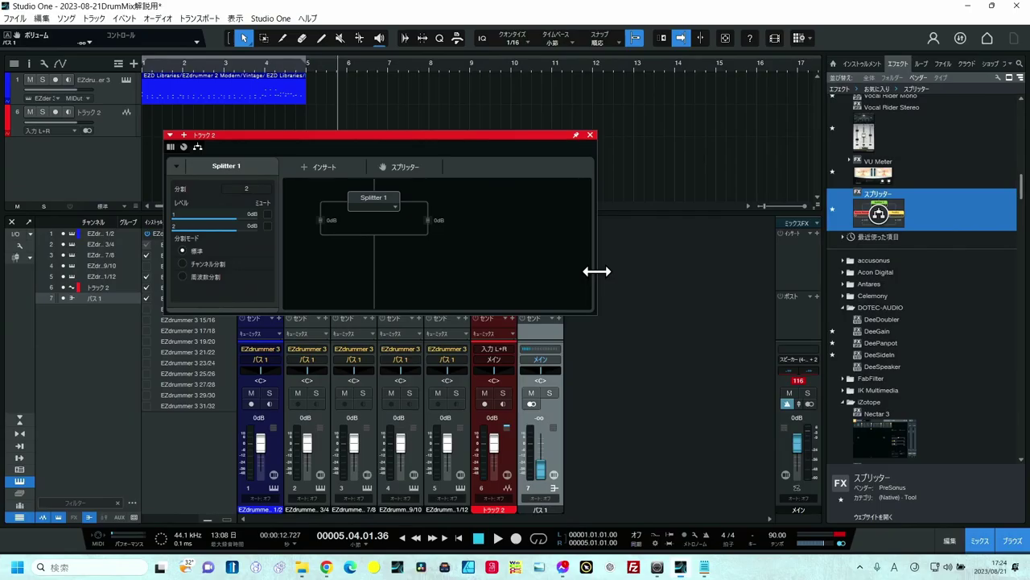
drag(596, 269, 1003, 281)
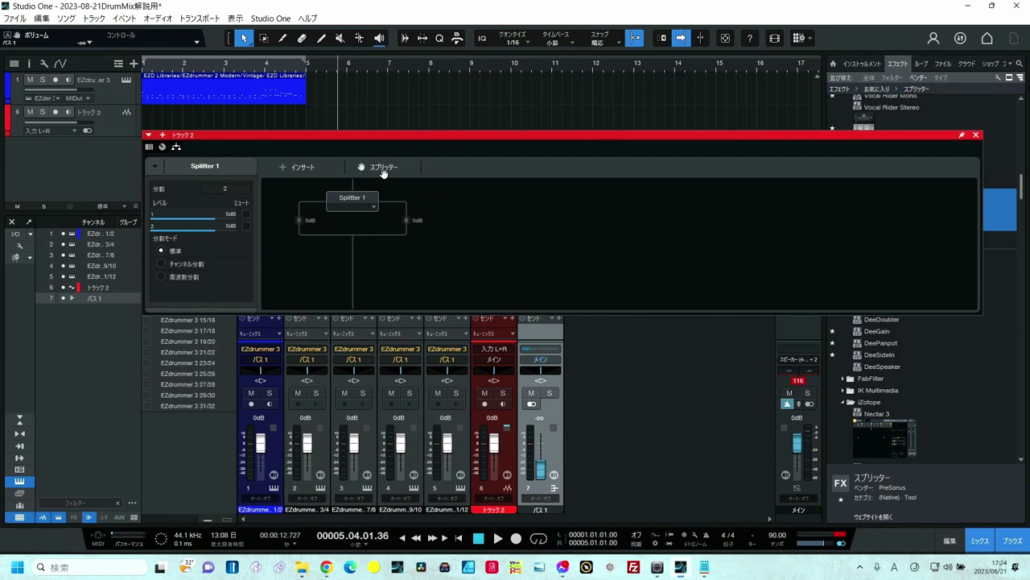
- Add a splitter to each of Splitter 1's two branches and set Splitter 2 to 5 splits
drag(386, 168, 302, 220)
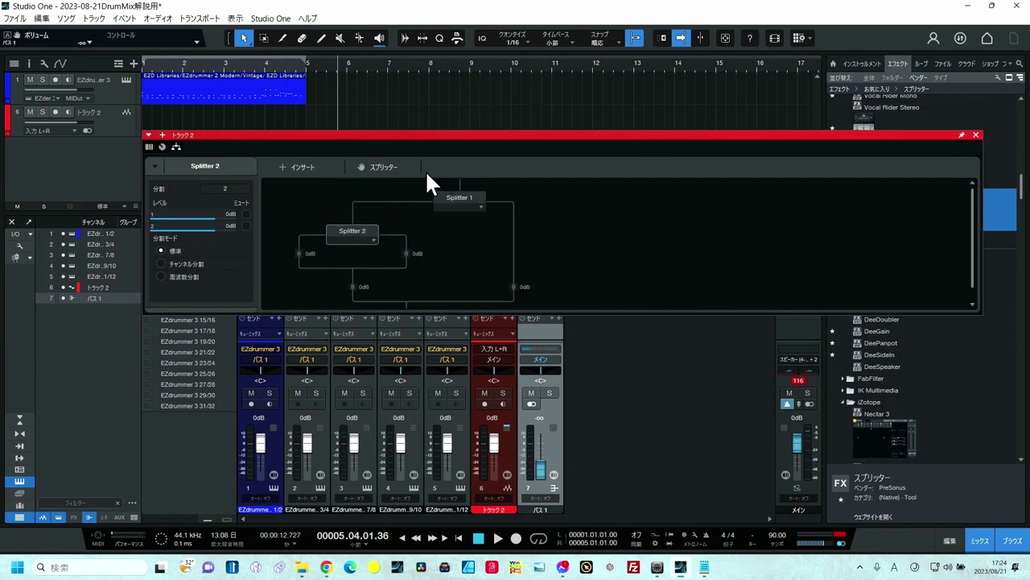
drag(397, 168, 512, 253)
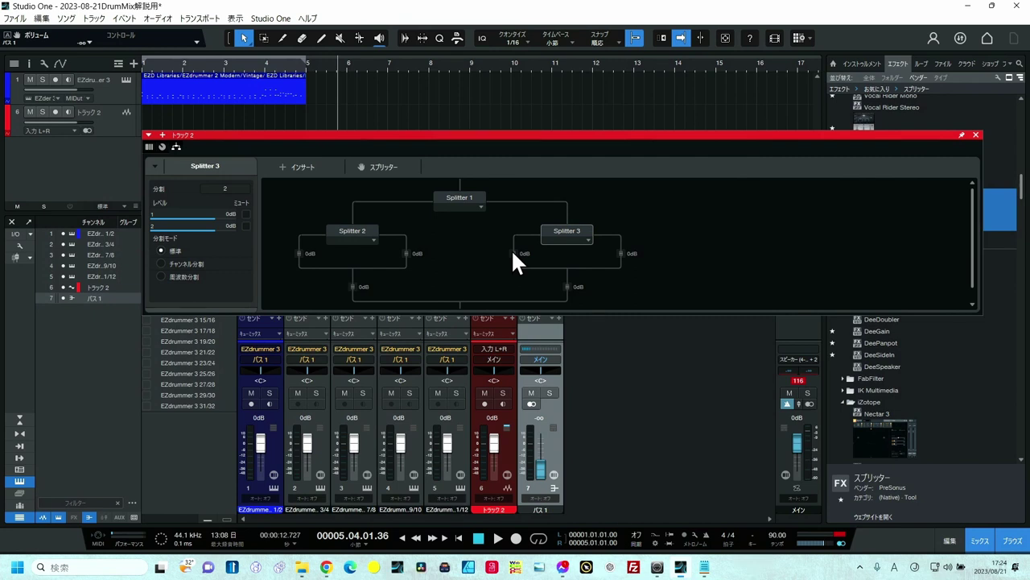
click(363, 234)
text(5)
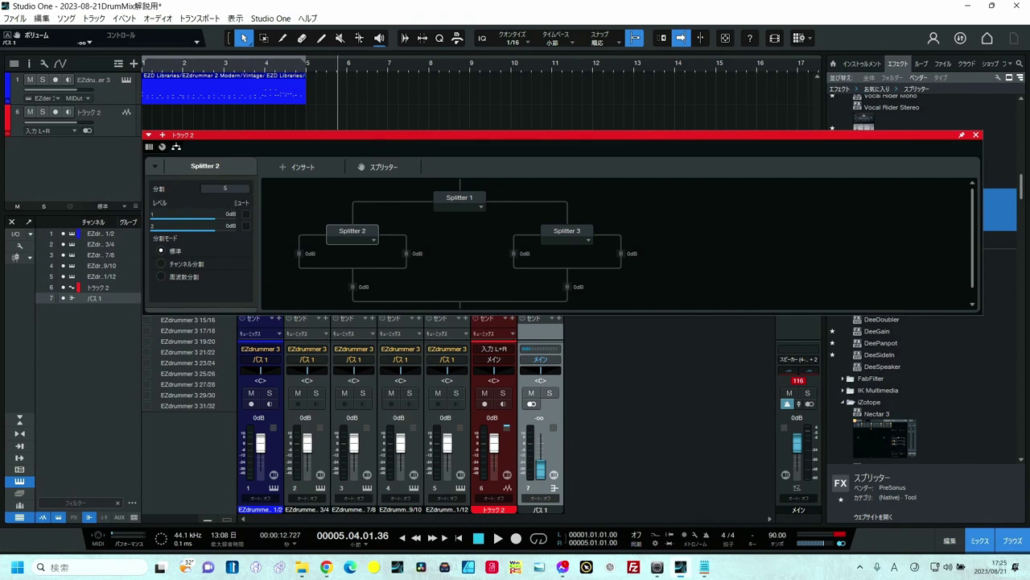
key(Return)
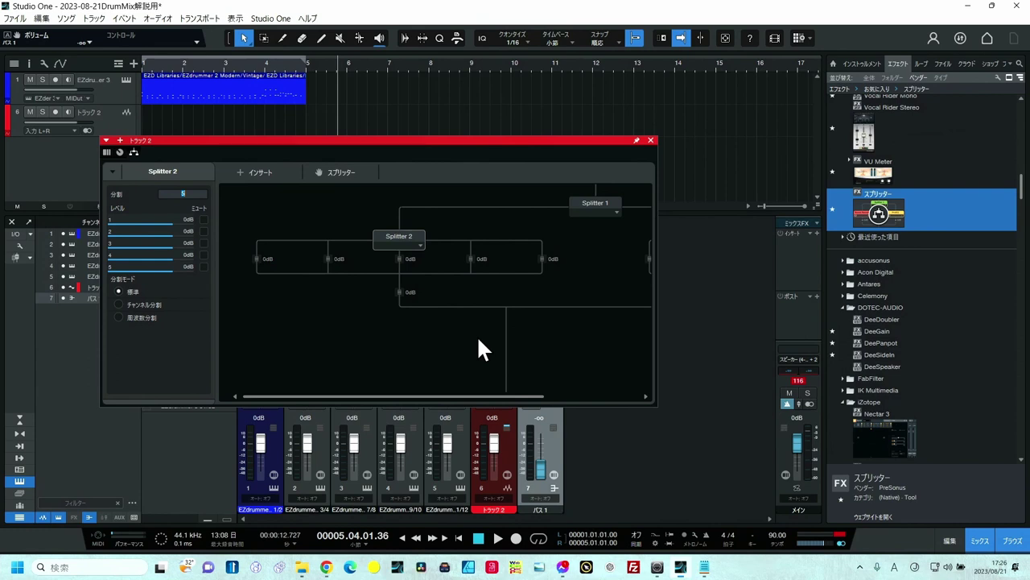
- Delete Splitter 1 and Splitter 3 from the routing, keeping the five-way splitter
click(617, 211)
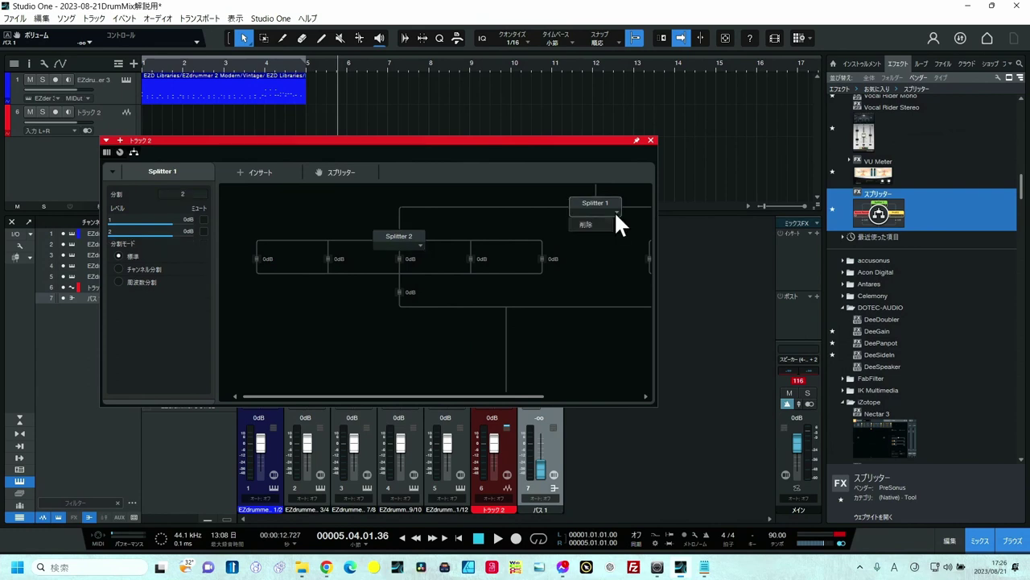
click(599, 224)
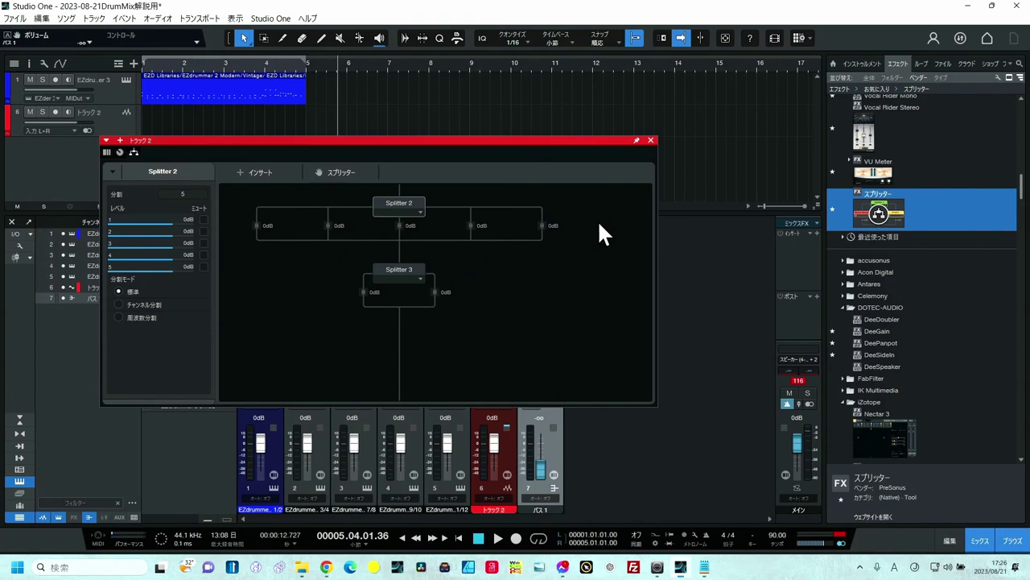
click(419, 276)
click(404, 290)
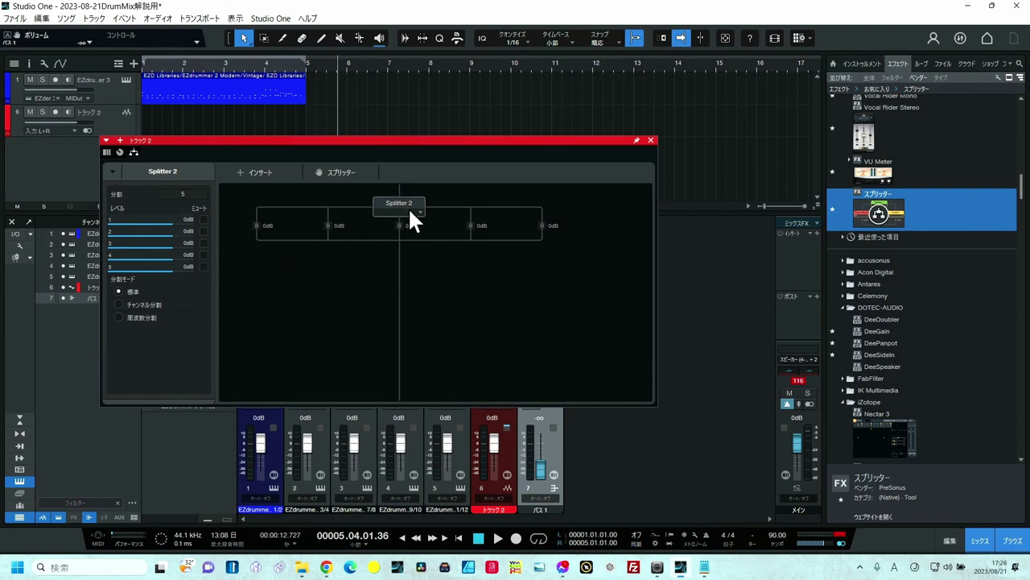
- Insert DOTEC-AUDIO's DeeSideIn plug-in on each of the splitter's five branches
click(877, 332)
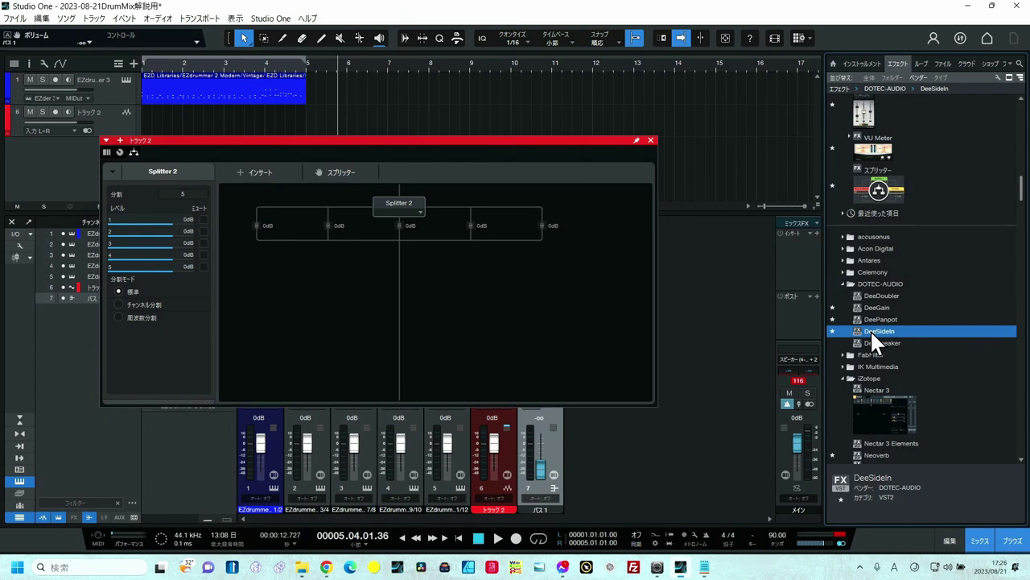
drag(871, 329, 228, 213)
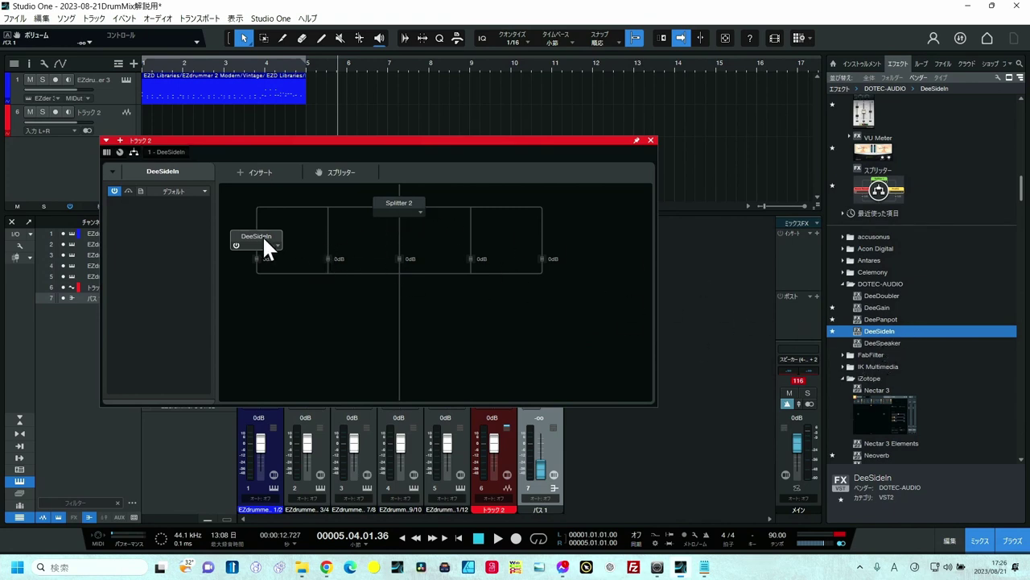
drag(262, 235, 534, 238)
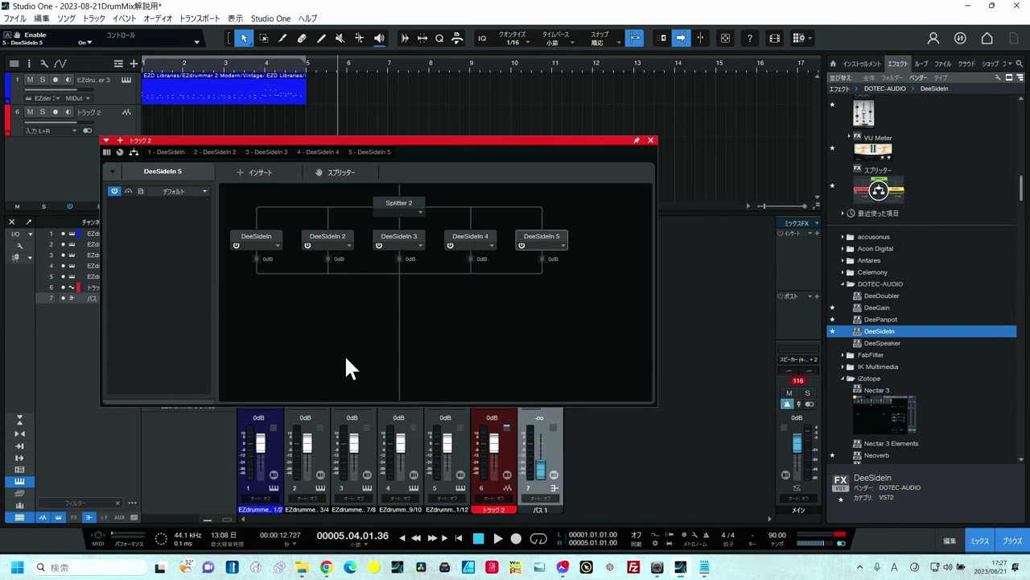
- Rename the DeeSideIn on the first split branch as KICK
double_click(267, 243)
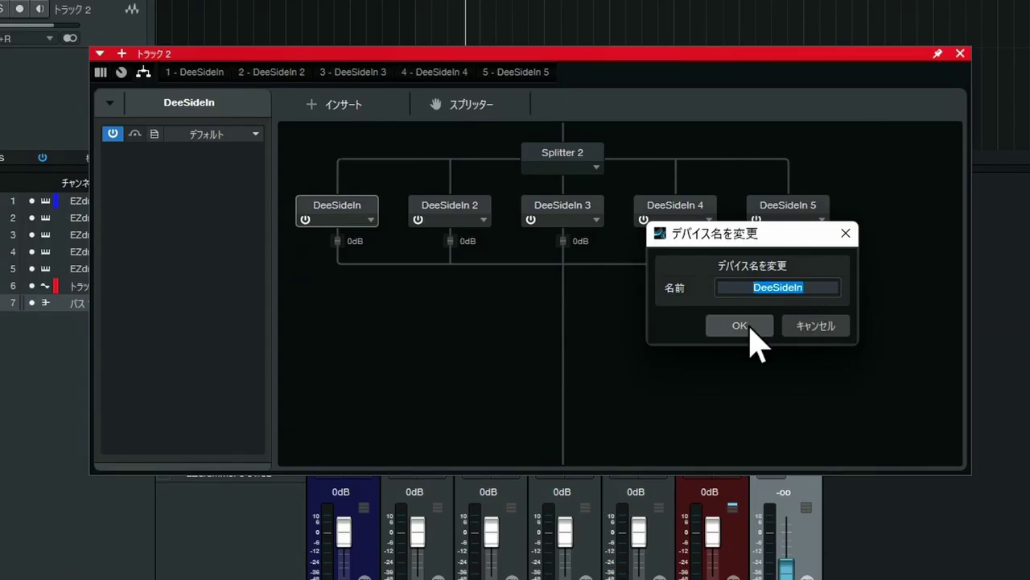
text(KIC)
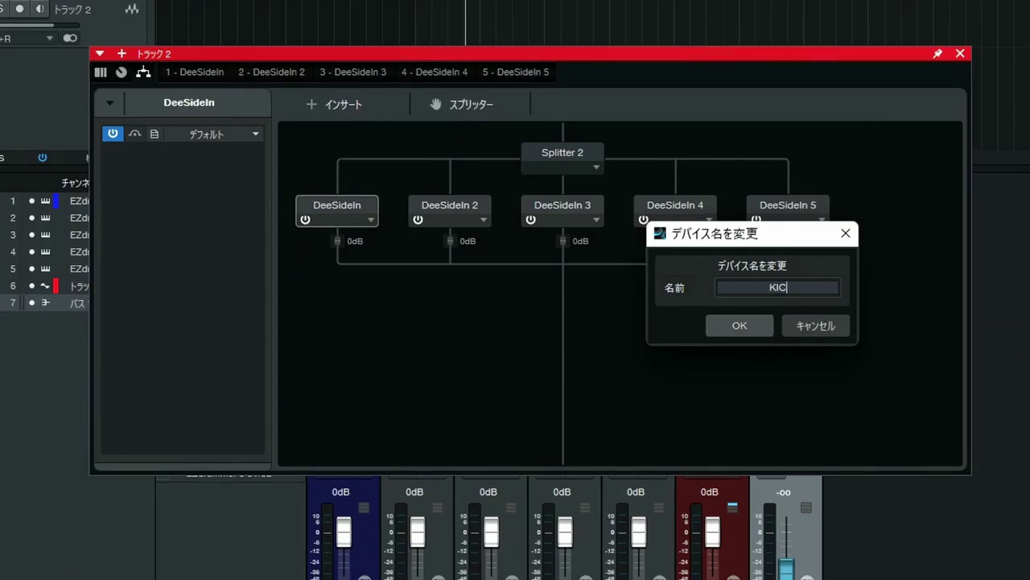
text(K)
click(751, 328)
- Rename the DeeSideIn on the second split branch as スネア
click(453, 211)
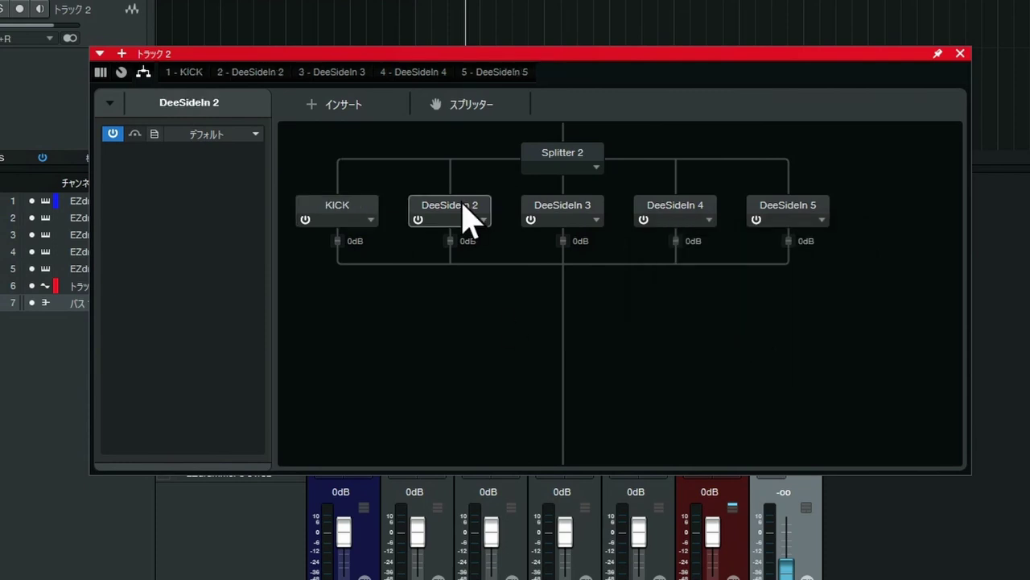
click(483, 219)
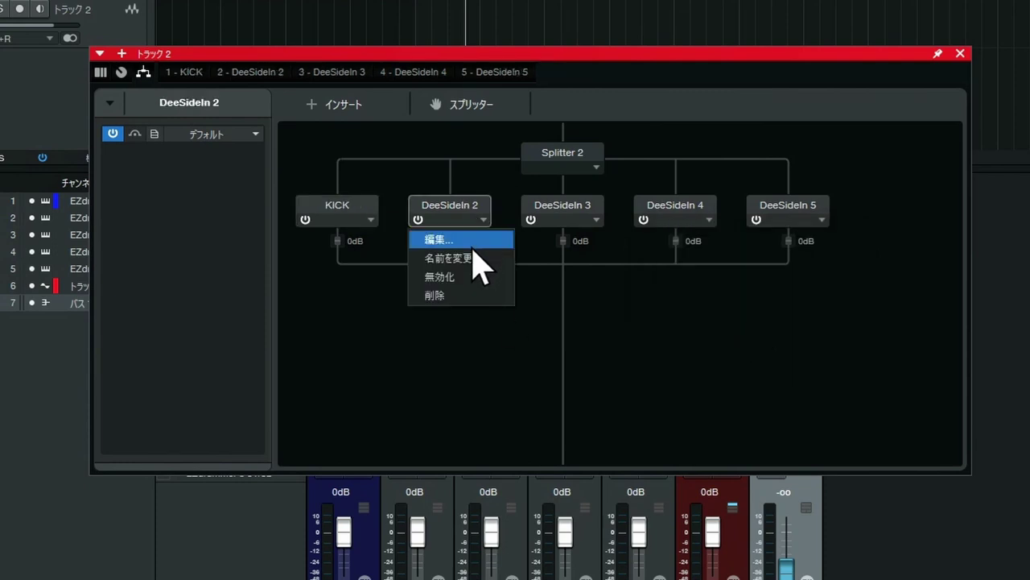
click(475, 258)
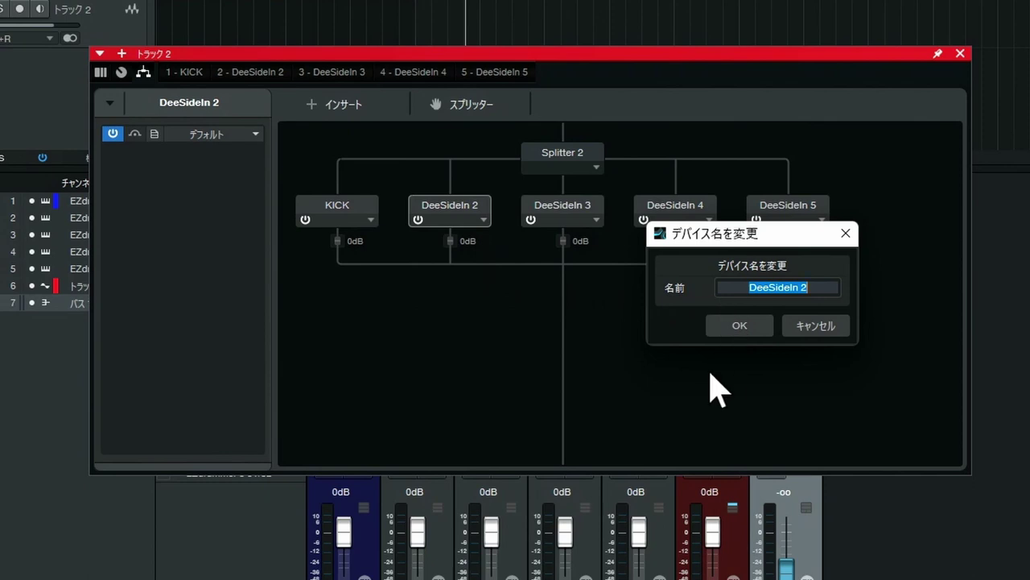
text(スネア)
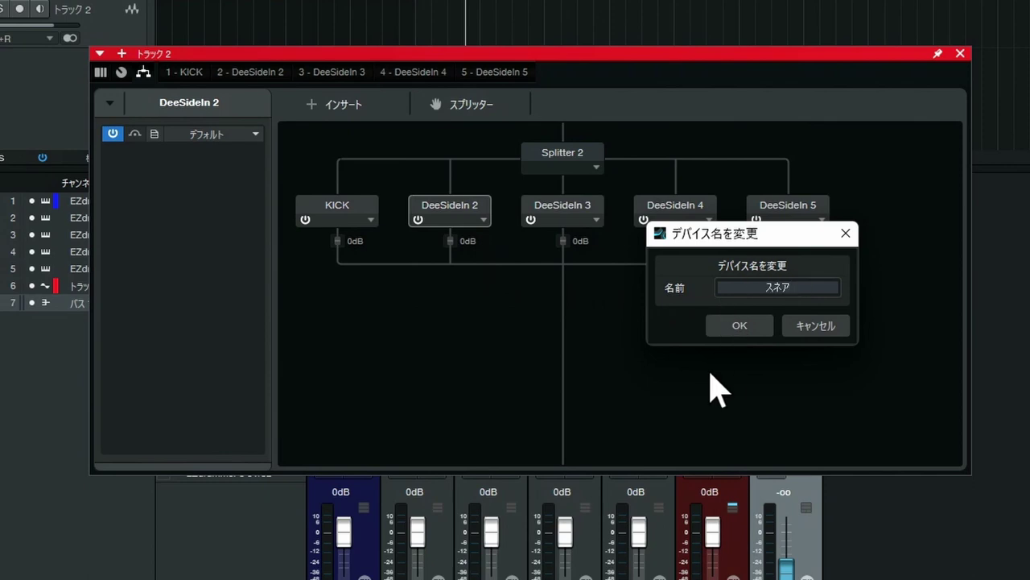
click(733, 330)
- Rename the DeeSideIn on the third split branch as ハイハット
click(597, 219)
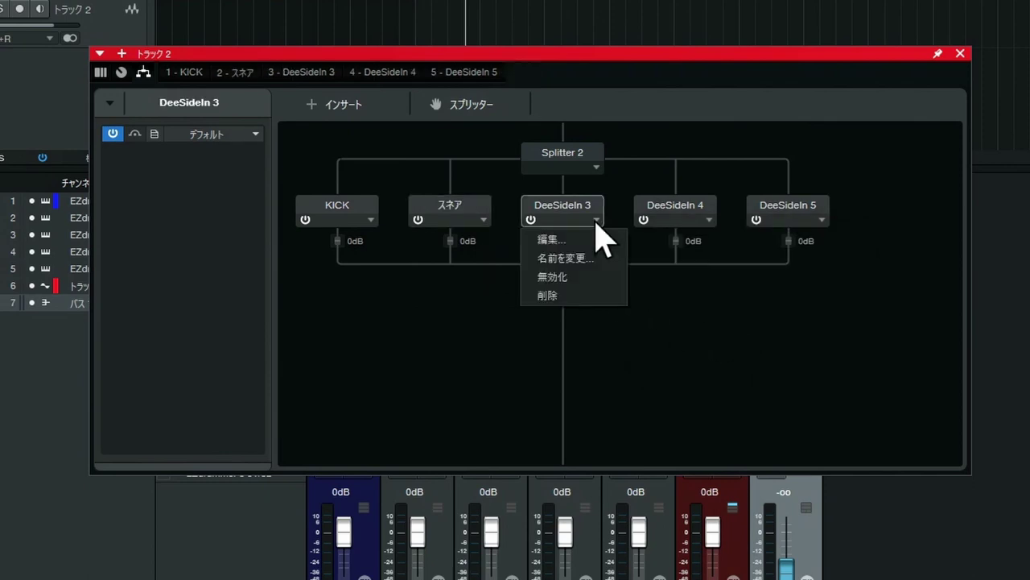
click(570, 259)
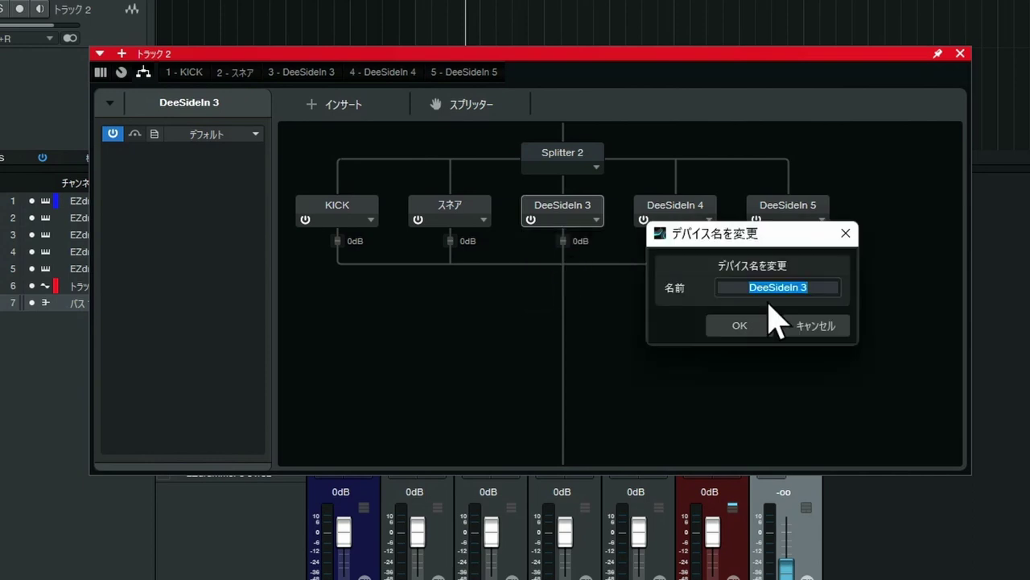
text(haihat)
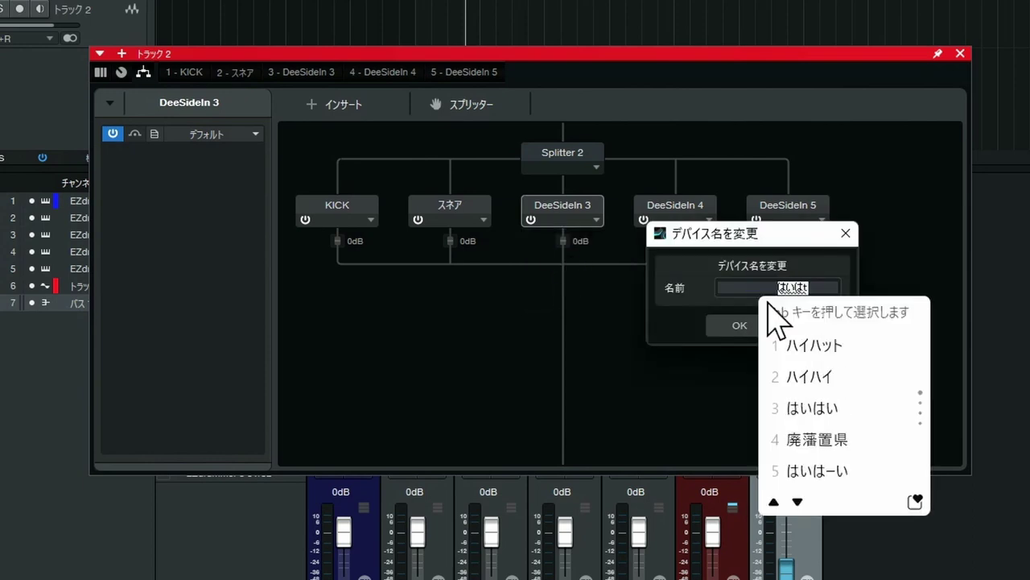
text(to)
key(space)
key(Return)
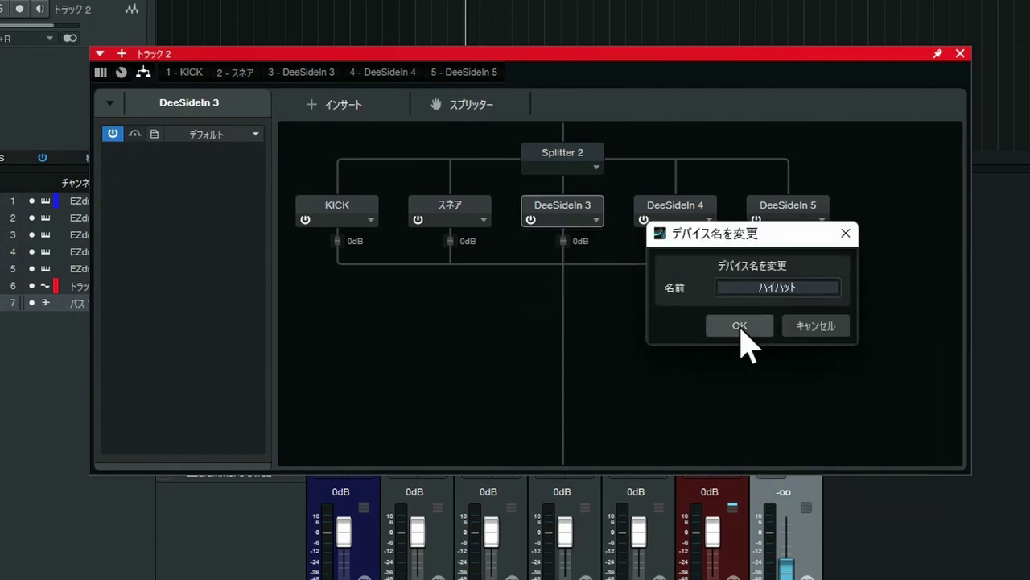
click(739, 325)
- Rename the DeeSideIn on the fourth split branch as タム
click(710, 217)
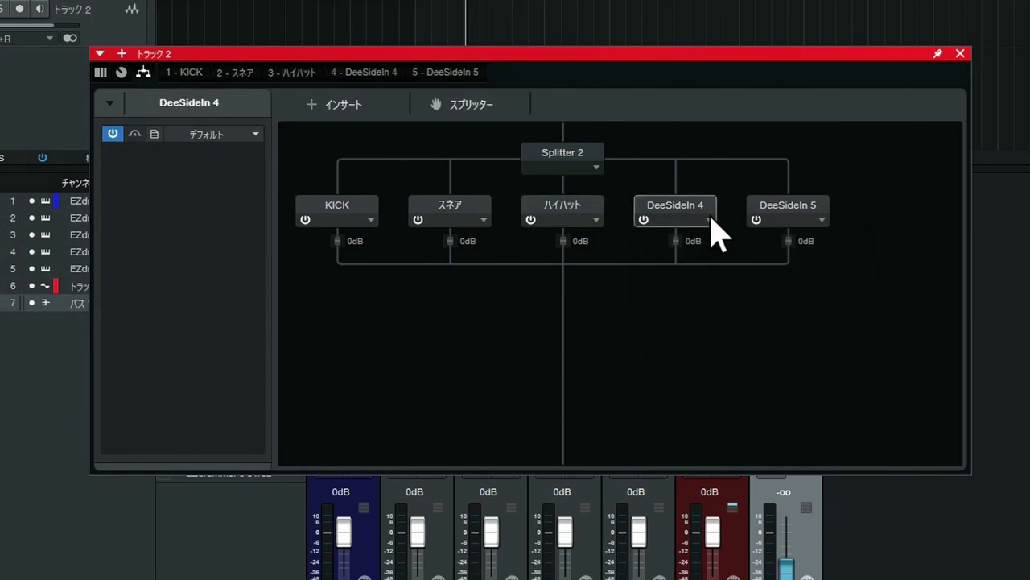
click(709, 219)
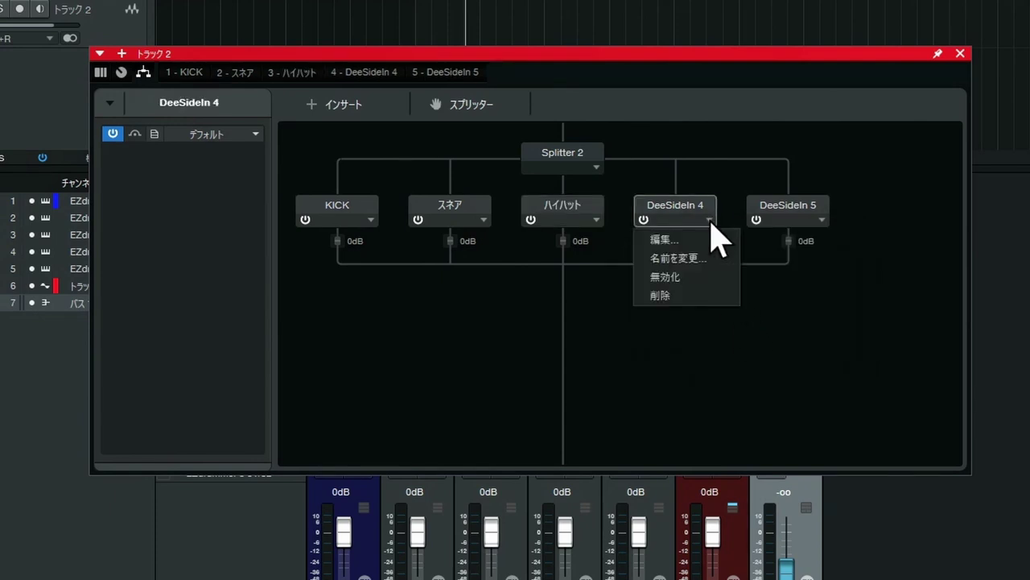
click(686, 258)
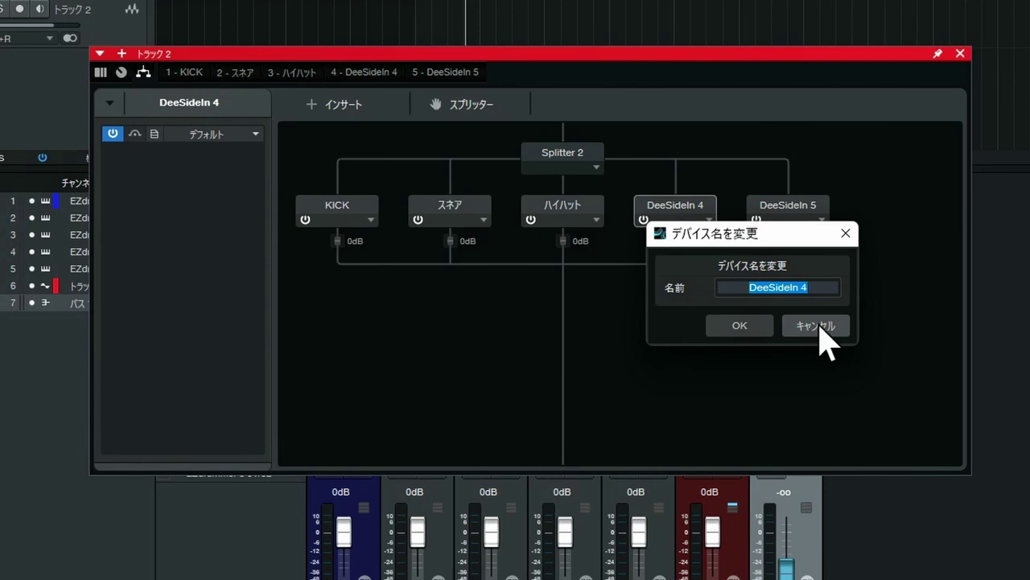
text(タム)
key(space)
key(Return)
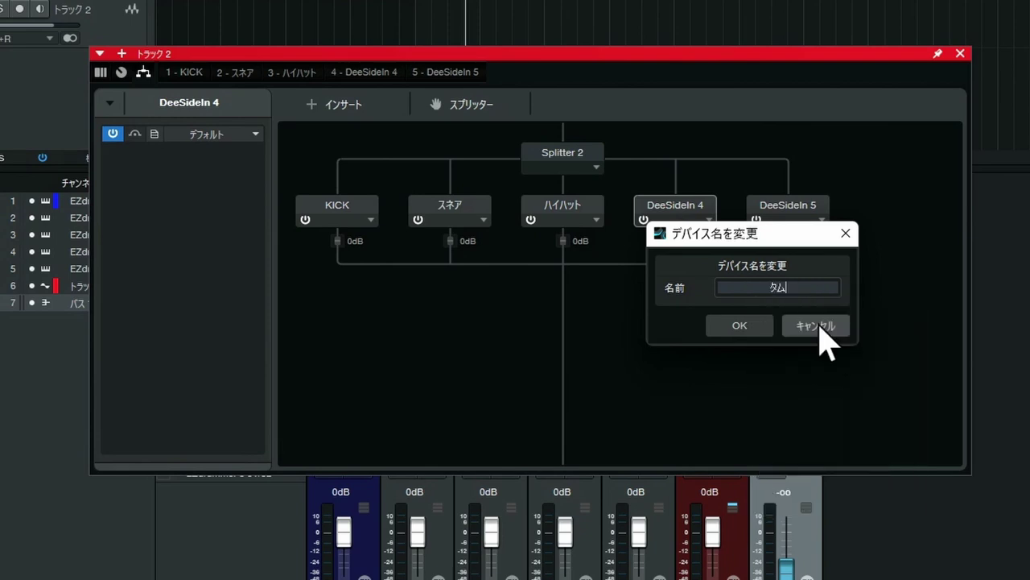
click(740, 325)
- Rename the DeeSideIn on the fifth split branch as シンバル
click(822, 219)
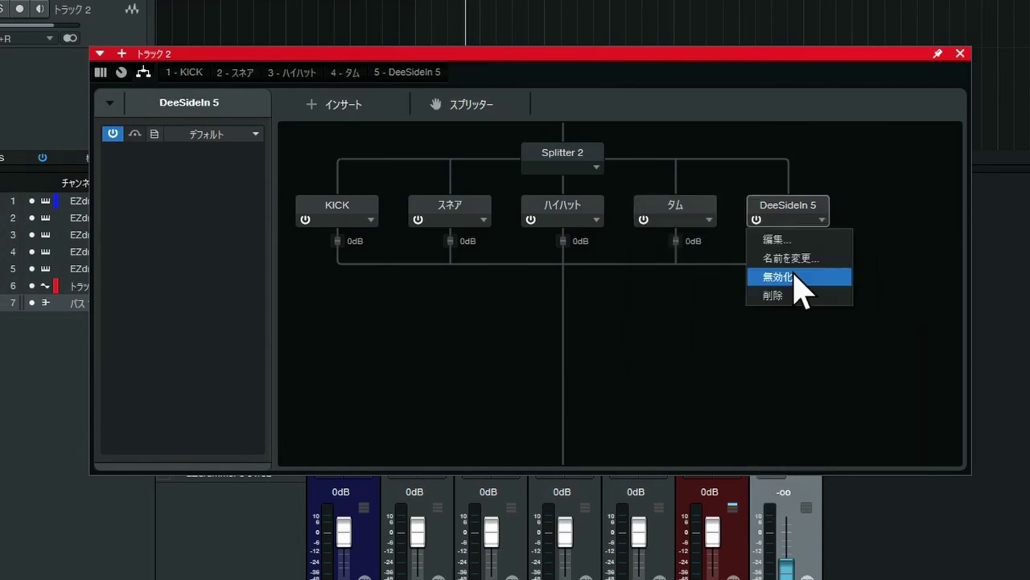
click(796, 256)
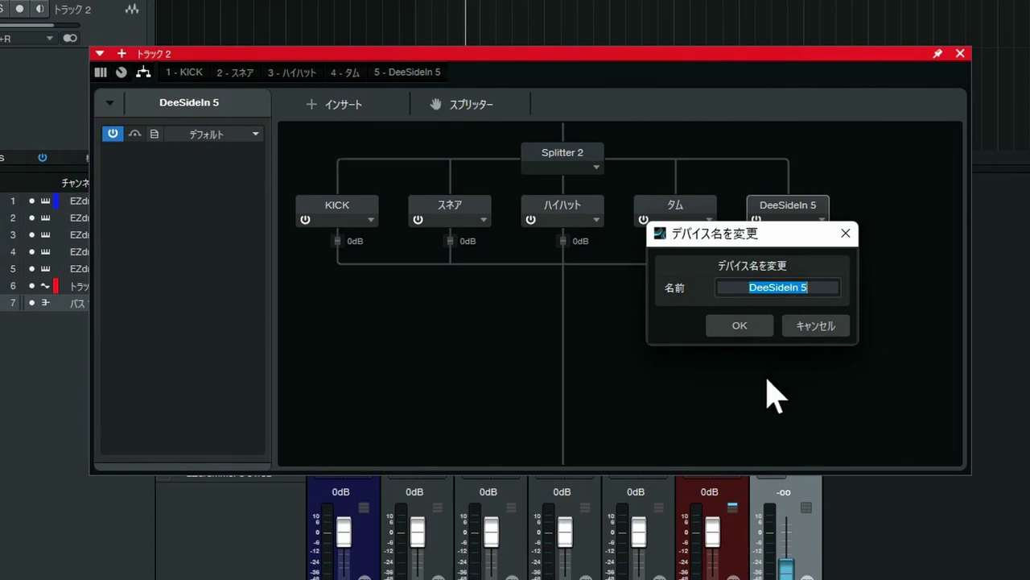
text(しんばる)
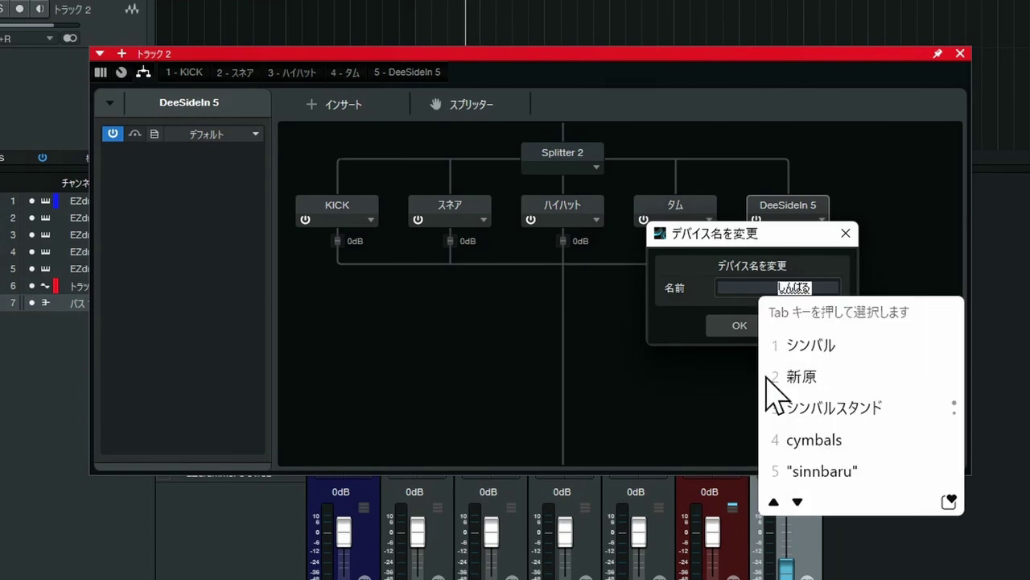
key(space)
key(Return)
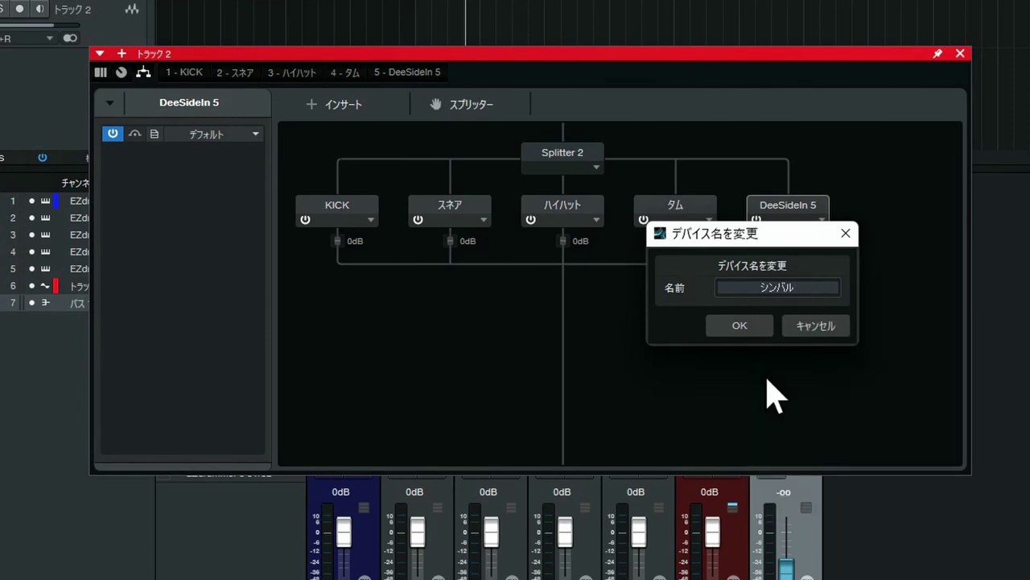
click(760, 323)
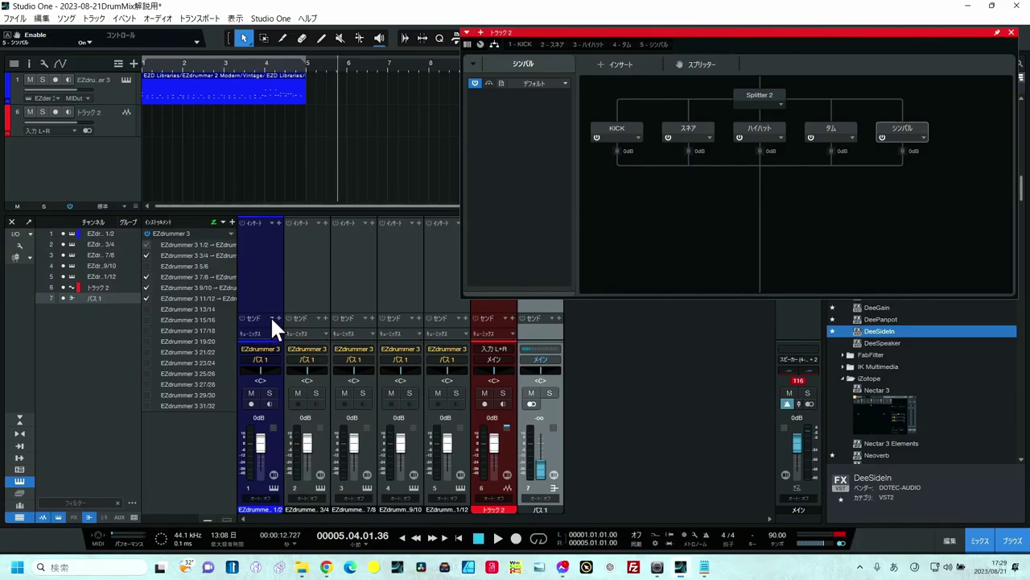
- Enlarge the mixer's send area and add a sidechain send from the first EZdrummer 3 channel to KICK on トラック 2
drag(271, 312, 274, 291)
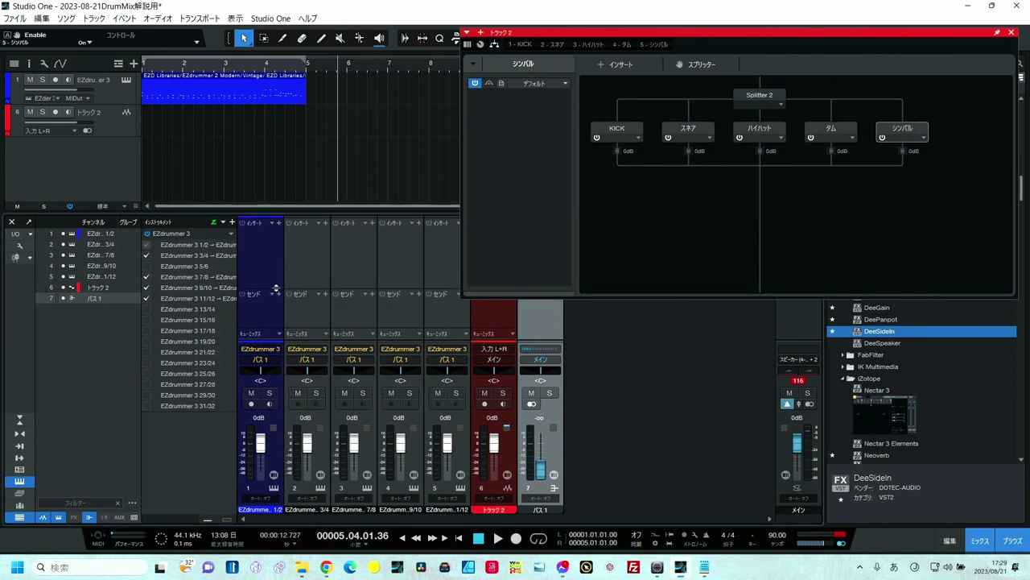
click(277, 293)
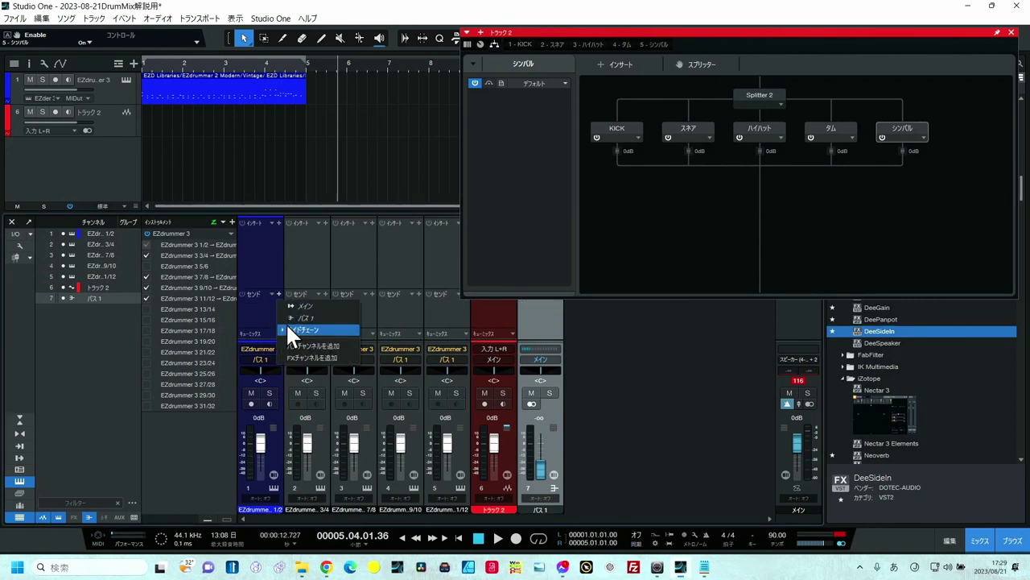
click(289, 331)
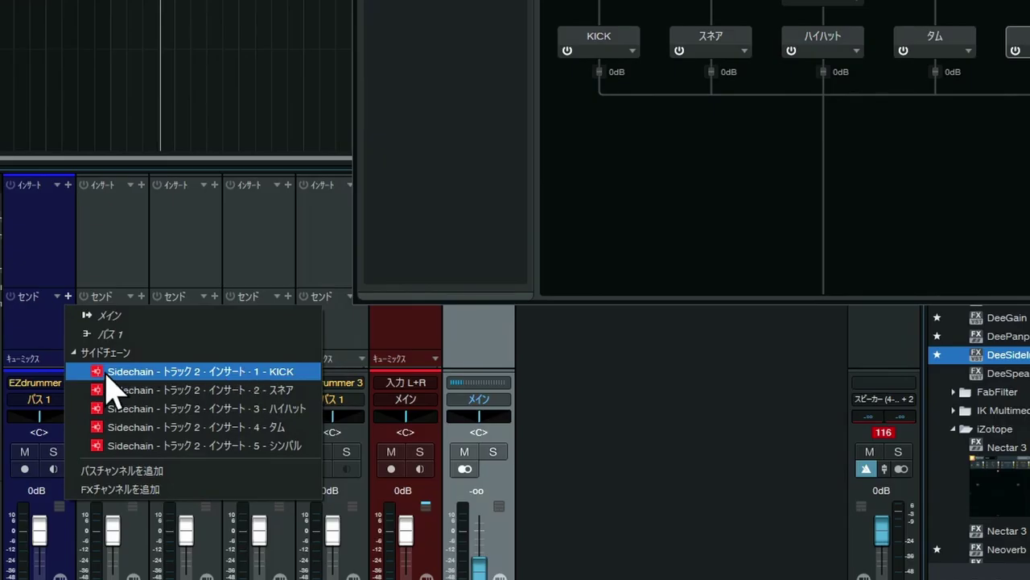
click(238, 371)
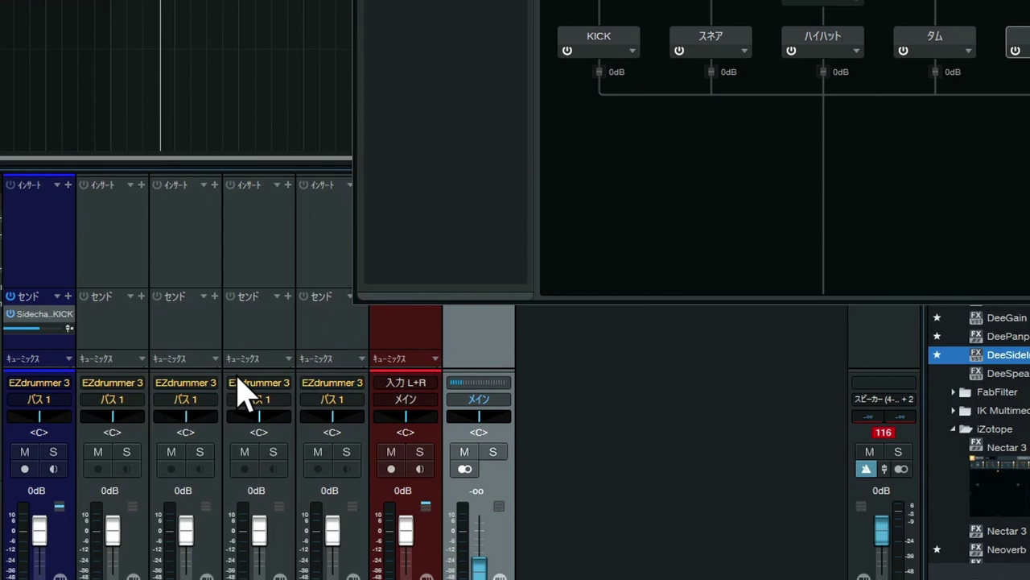
- Add sidechain sends from the second EZdrummer 3 channel to スネア and from the third to ハイハット
click(141, 296)
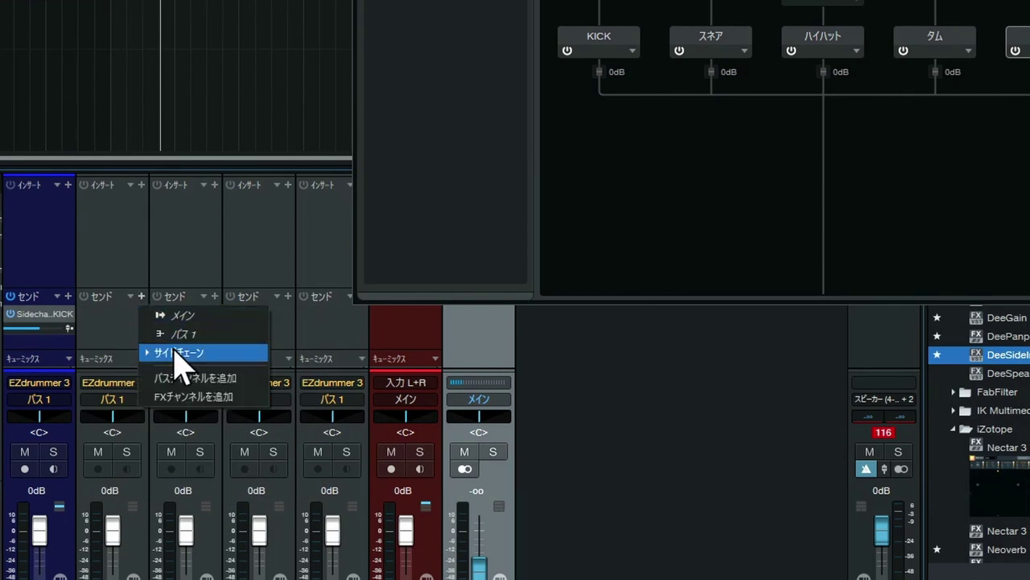
click(174, 353)
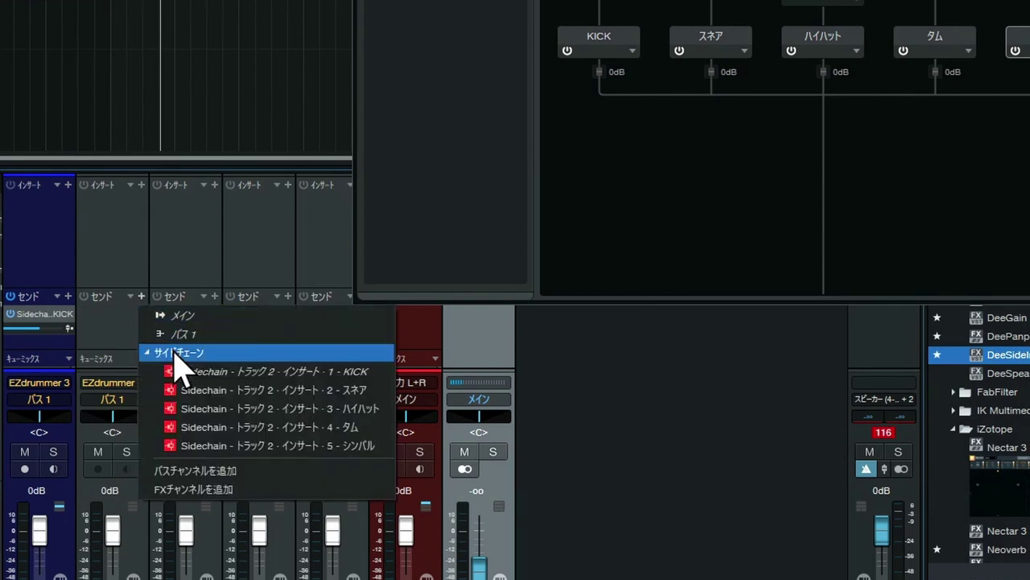
click(248, 390)
click(214, 297)
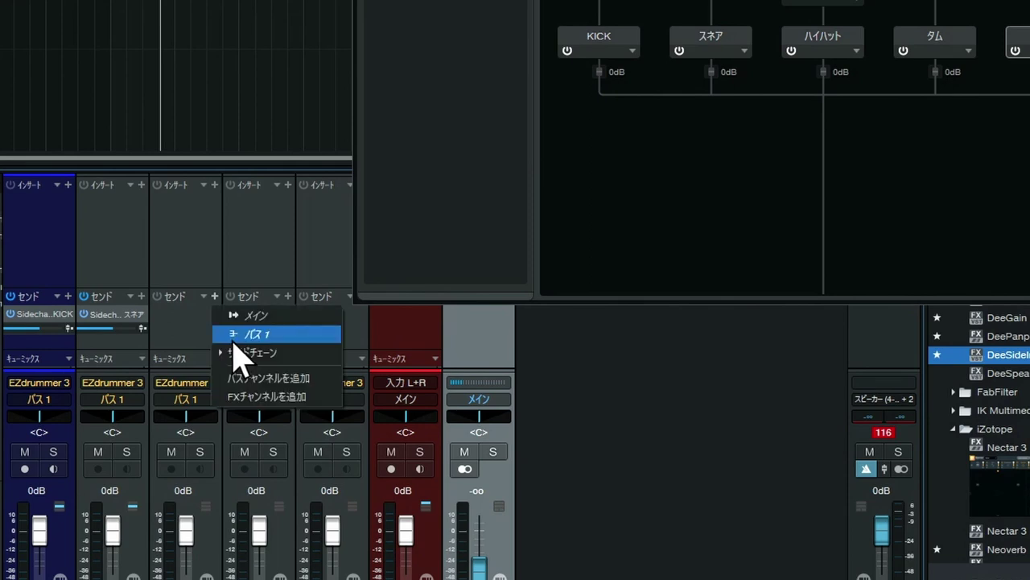
click(236, 352)
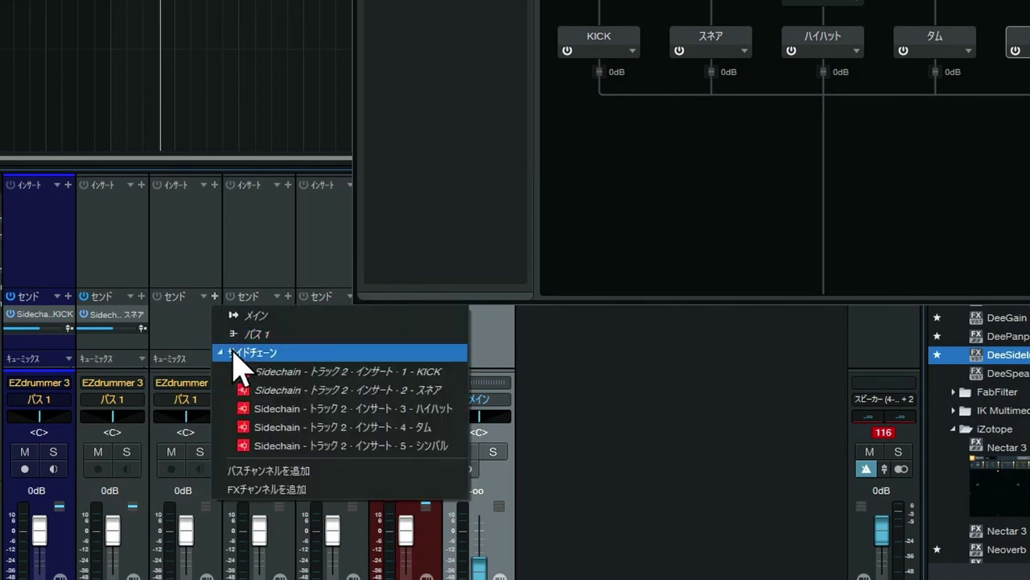
click(338, 409)
- Add sidechain sends from the fourth EZdrummer 3 channel to タム and from the fifth to シンバル
click(287, 297)
click(320, 354)
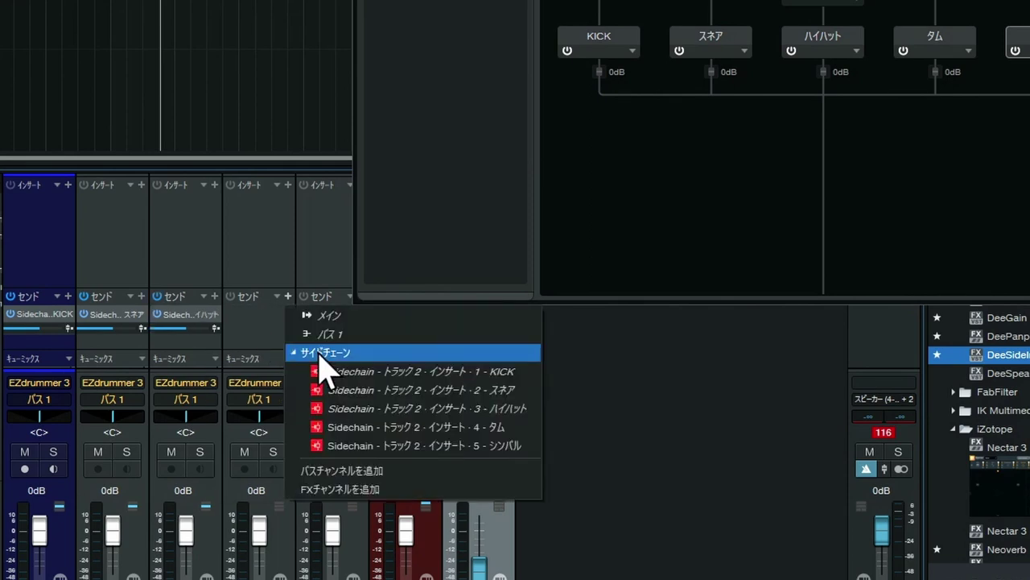
click(423, 427)
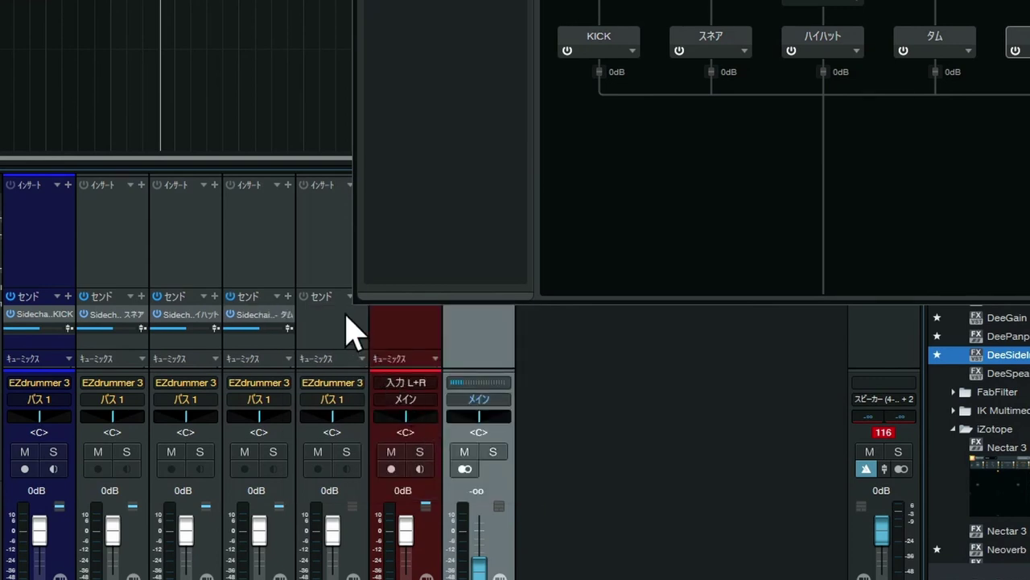
click(361, 296)
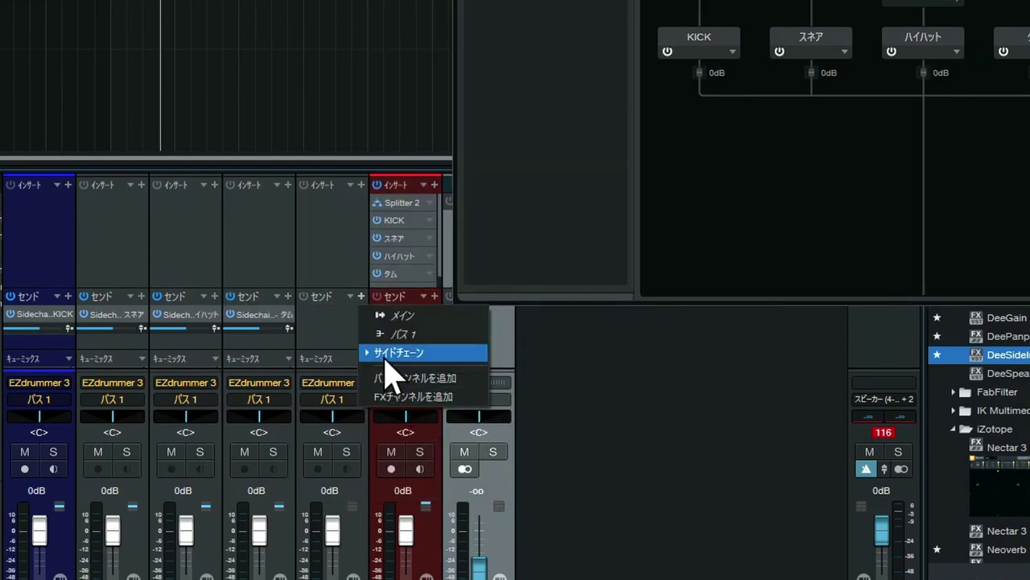
click(386, 354)
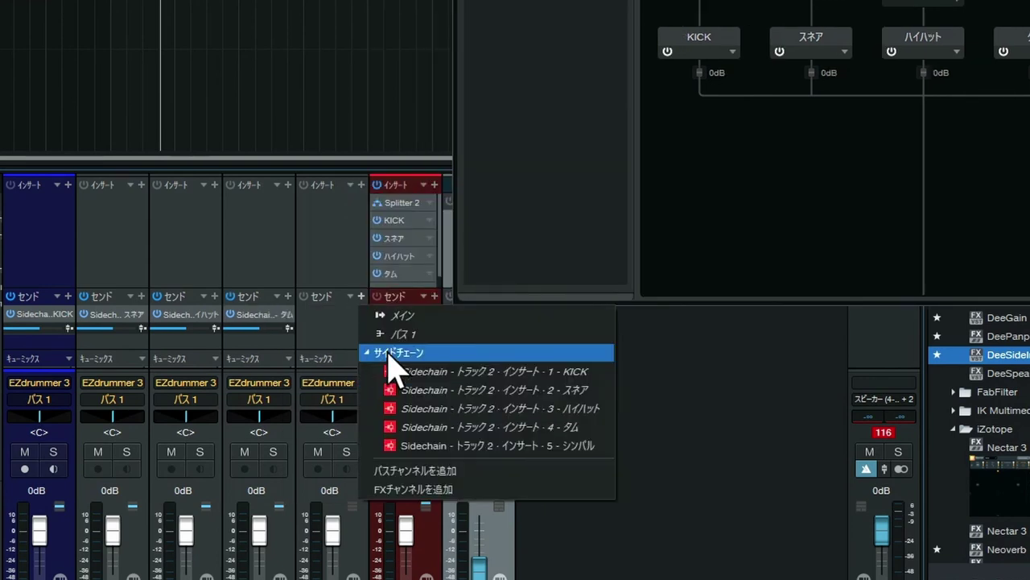
click(483, 448)
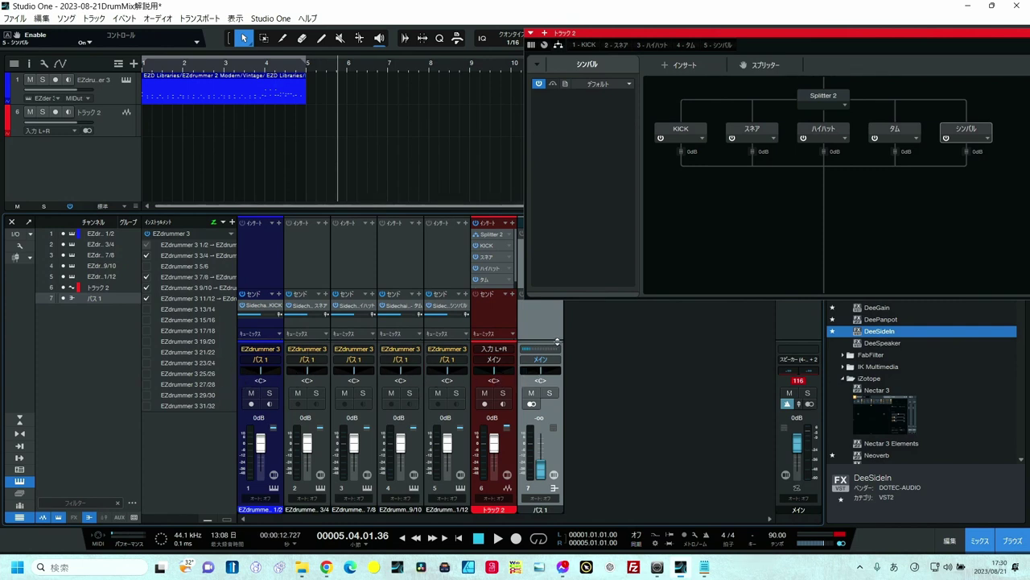
- Change the colour of the バス 1 channel to yellow
right_click(531, 325)
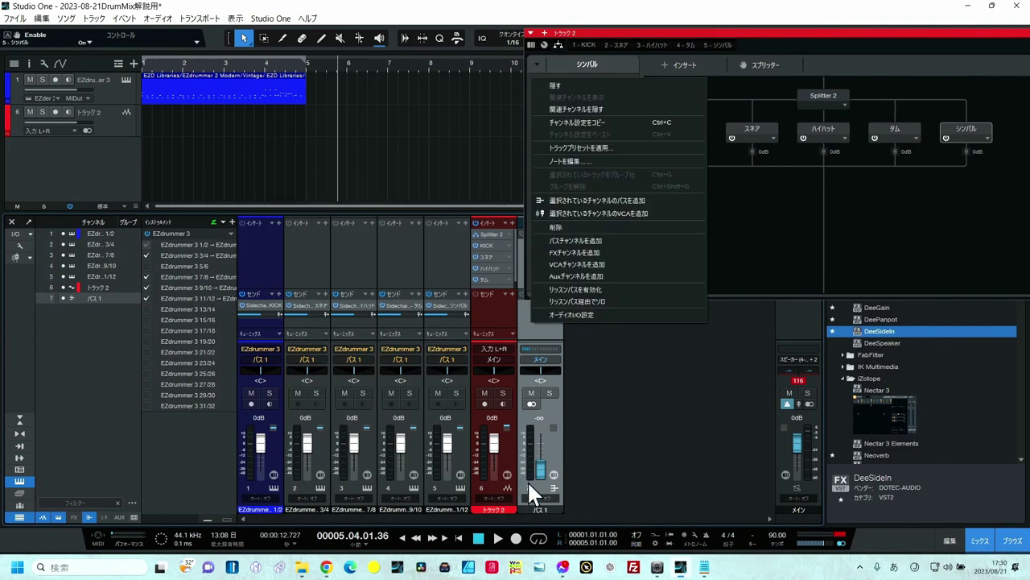
click(535, 510)
click(535, 511)
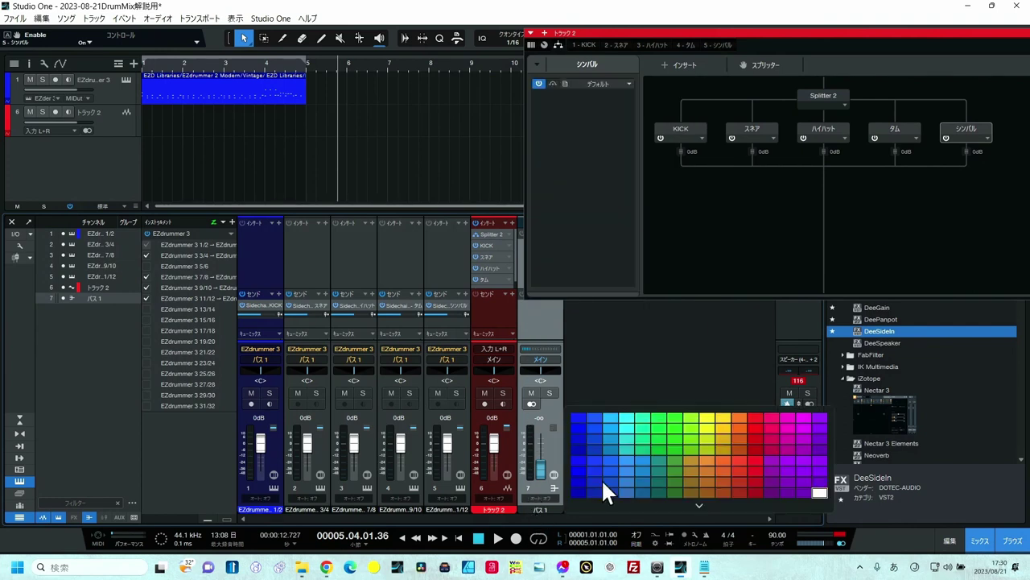
click(712, 420)
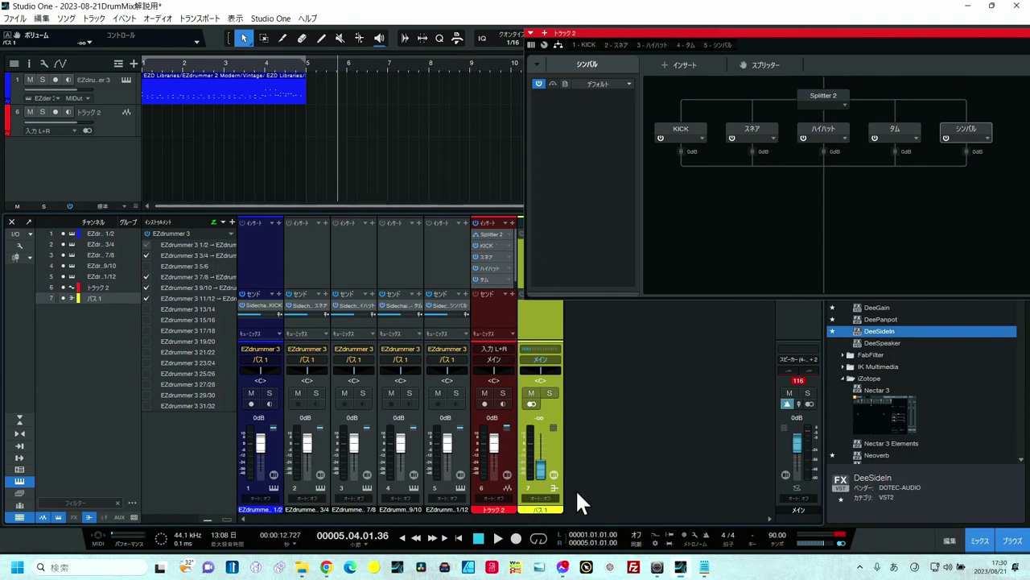
- Switch to the setup notes in Notepad and highlight the caution line about toggling the insert bypass on and off
click(705, 567)
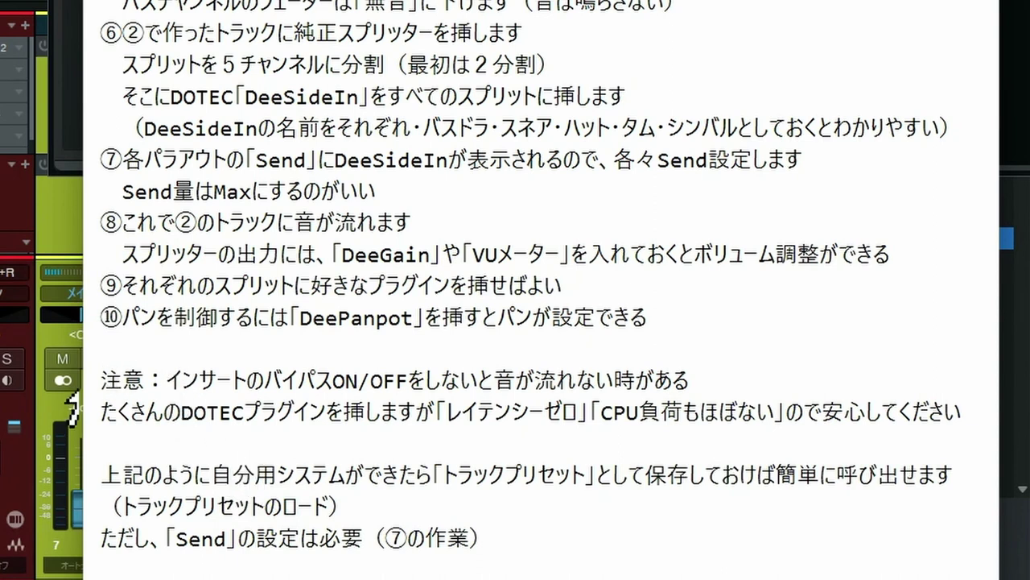
drag(100, 380, 713, 375)
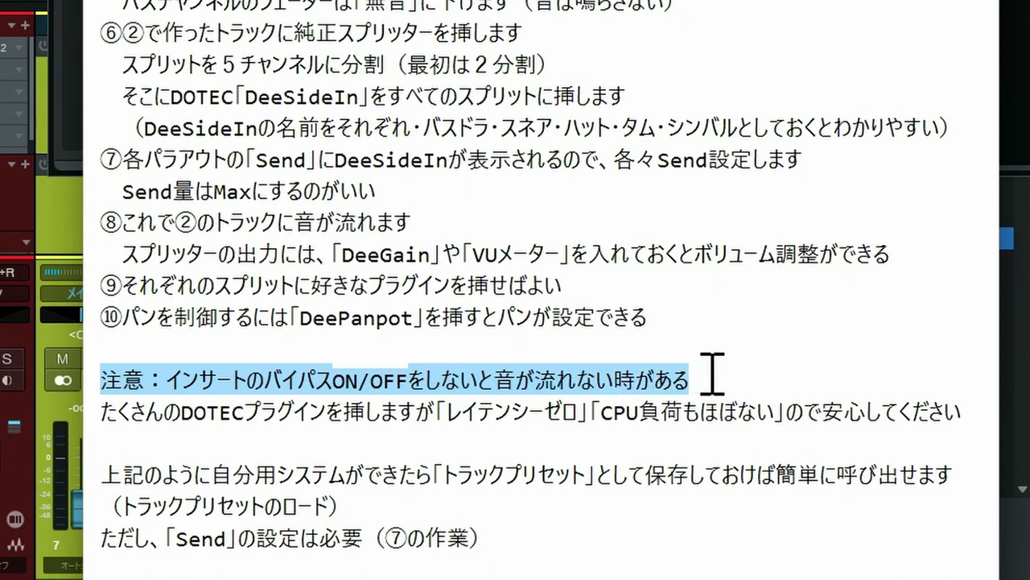
click(471, 538)
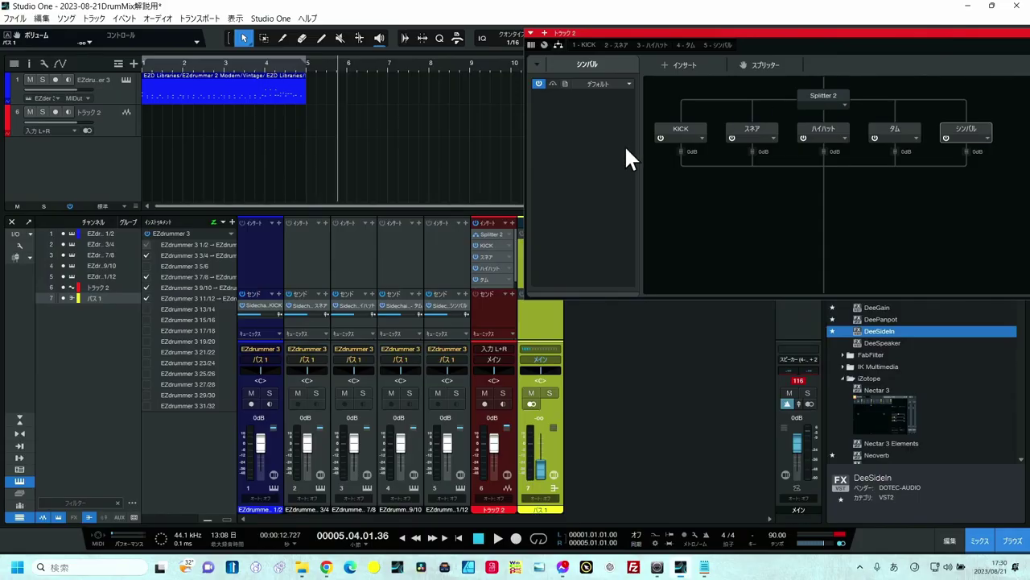
- Return to Studio One, turn on looping over the drum clip, play it from the start and stop playback
click(291, 64)
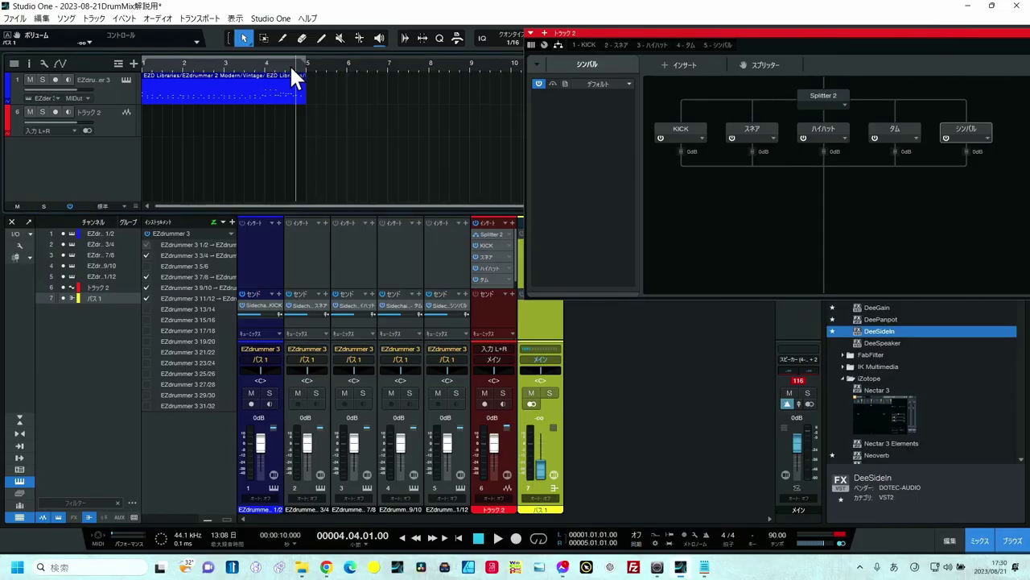
key(slash)
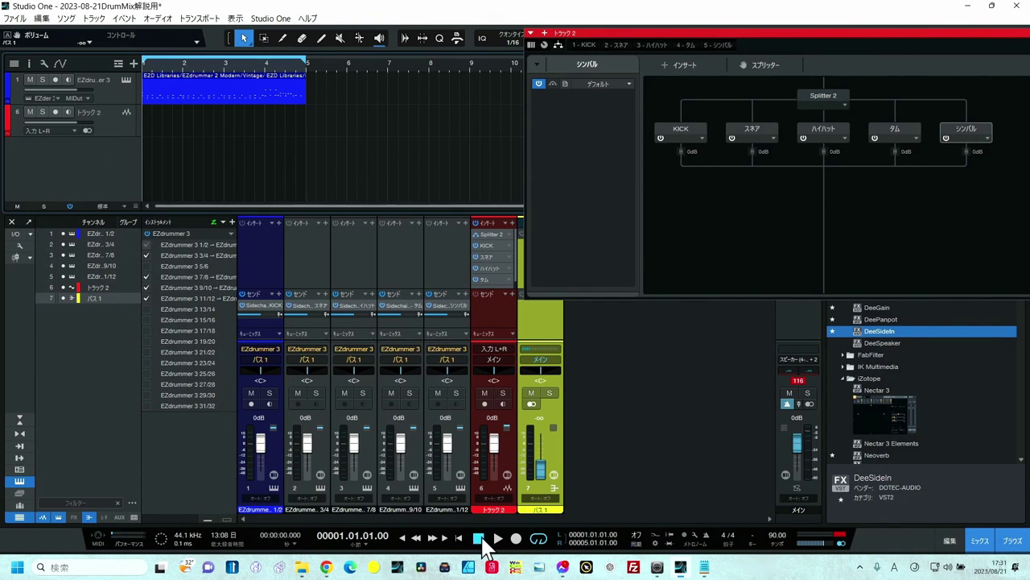
click(498, 538)
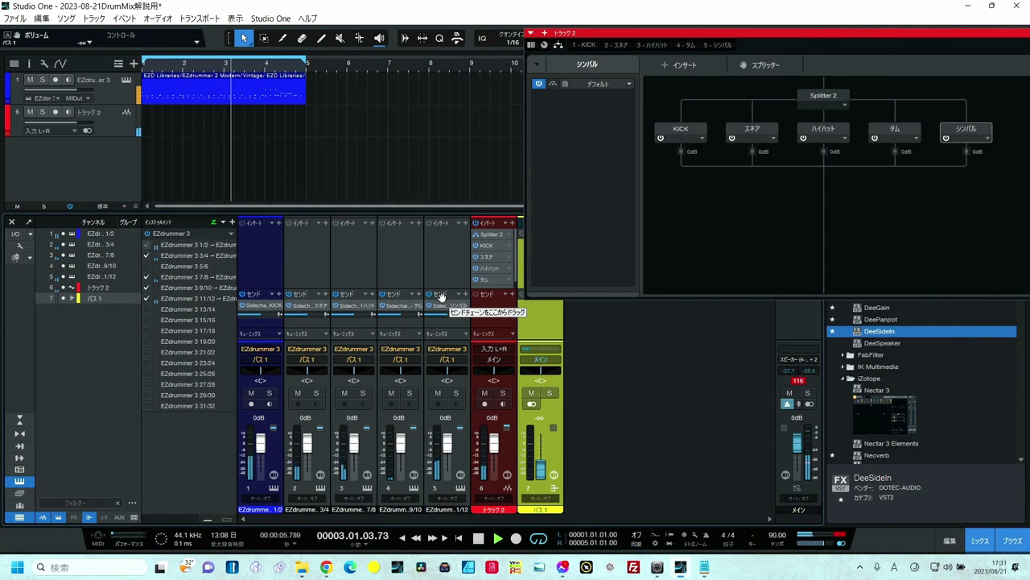
key(space)
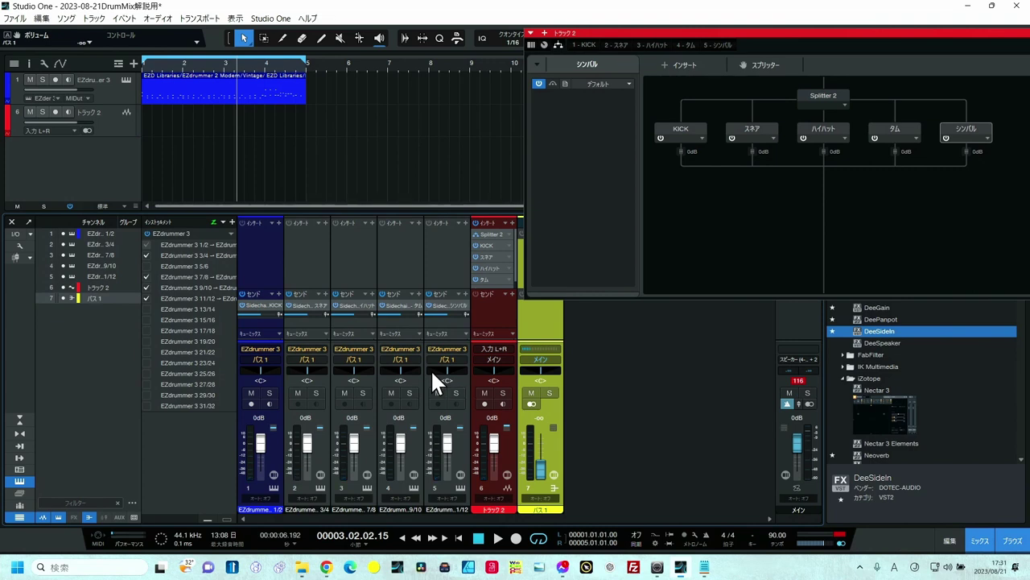
- Switch to the setup notes in Notepad and highlight the line "Send量はMaxにするのがいい"
click(704, 567)
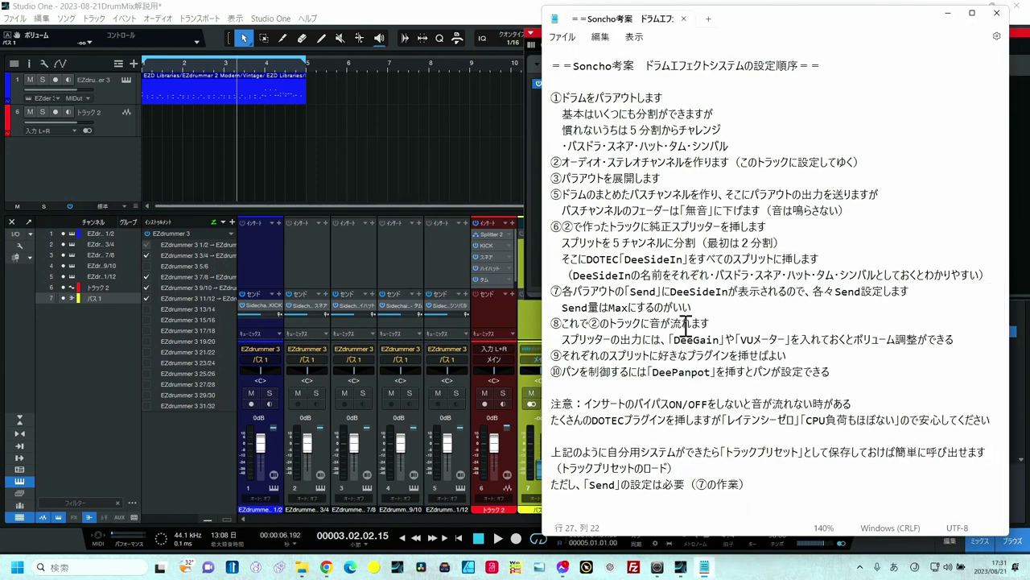
drag(562, 308, 669, 307)
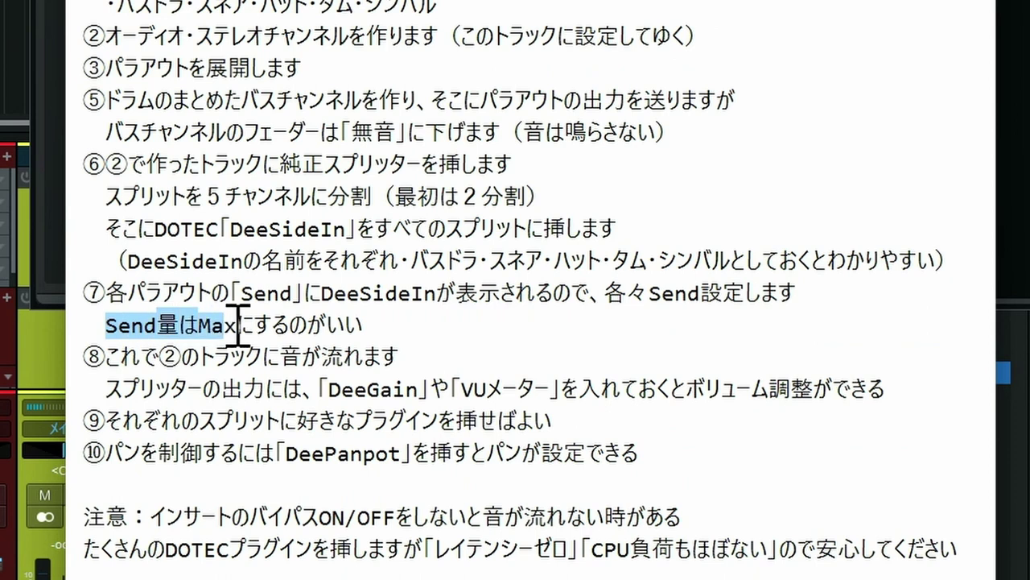
drag(321, 325, 378, 325)
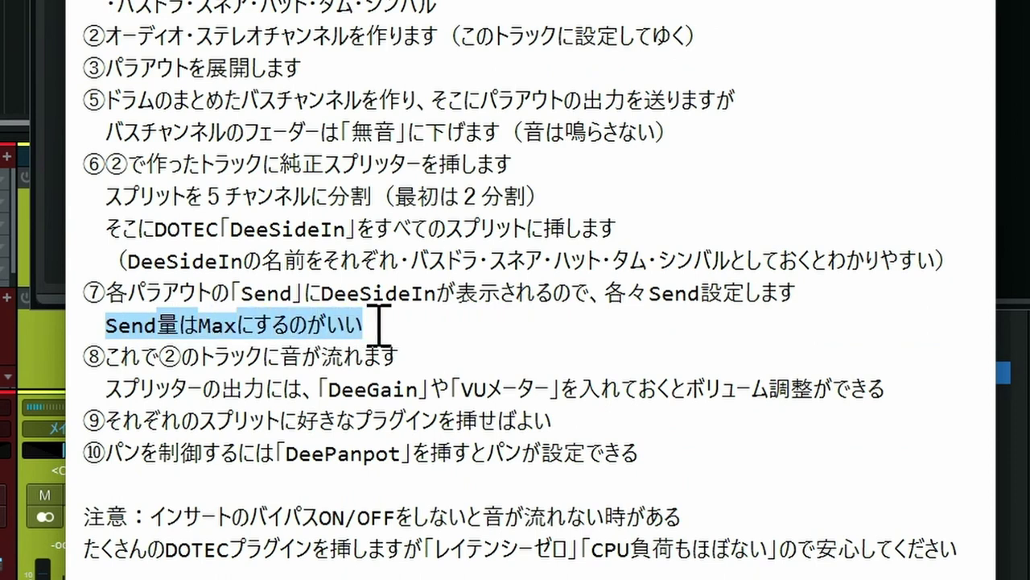
- Return to Studio One, select all five EZdrummer 3 channels, raise their sidechain sends to the maximum of +10 dB and stop playback
click(215, 411)
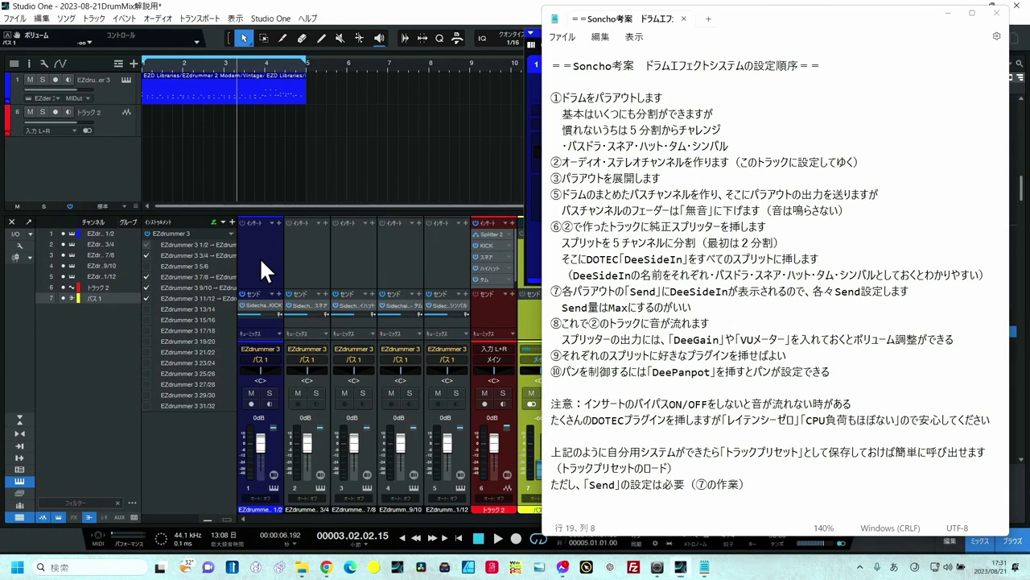
click(260, 261)
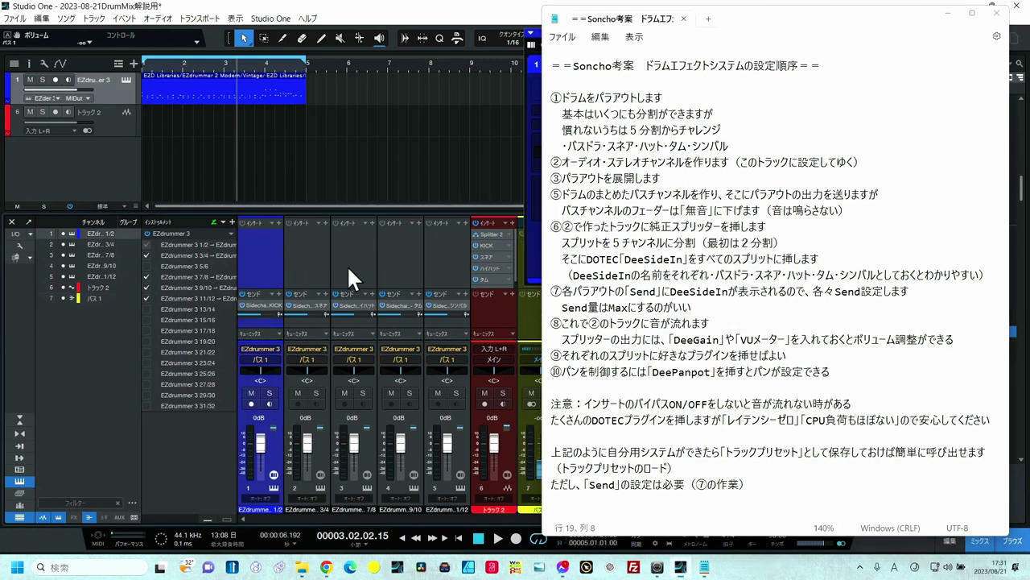
shift+click(439, 268)
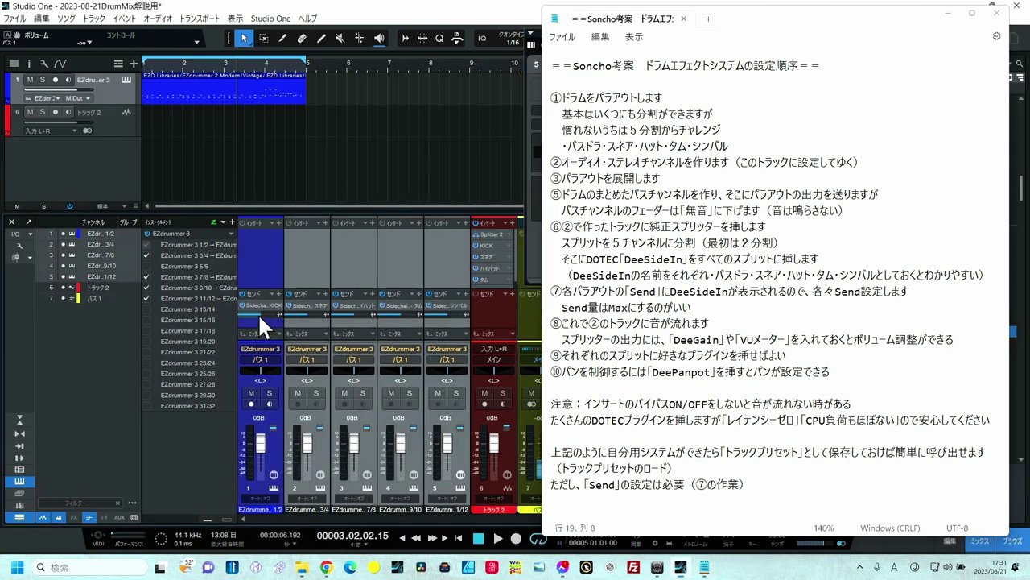
drag(257, 313, 287, 313)
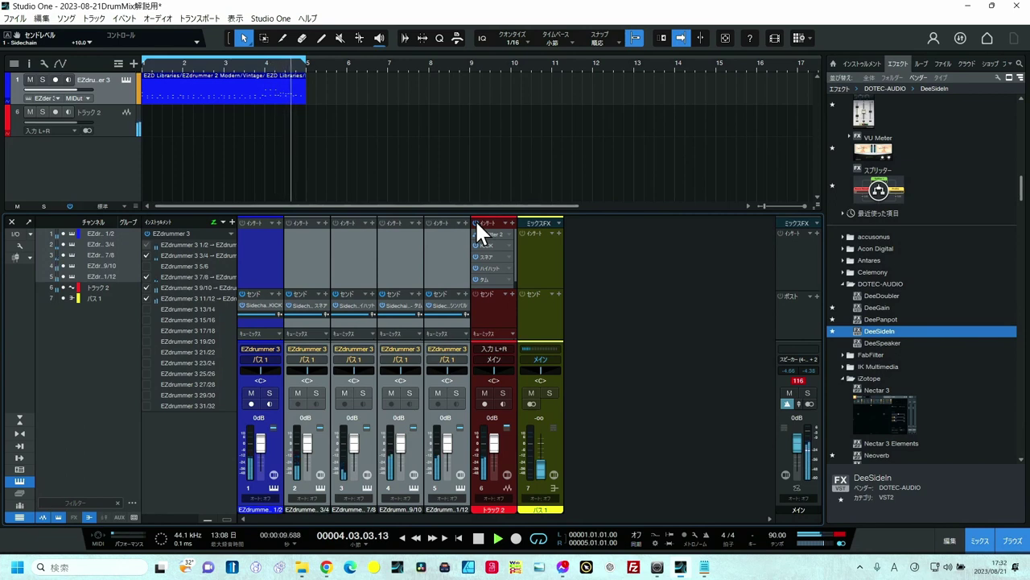
key(space)
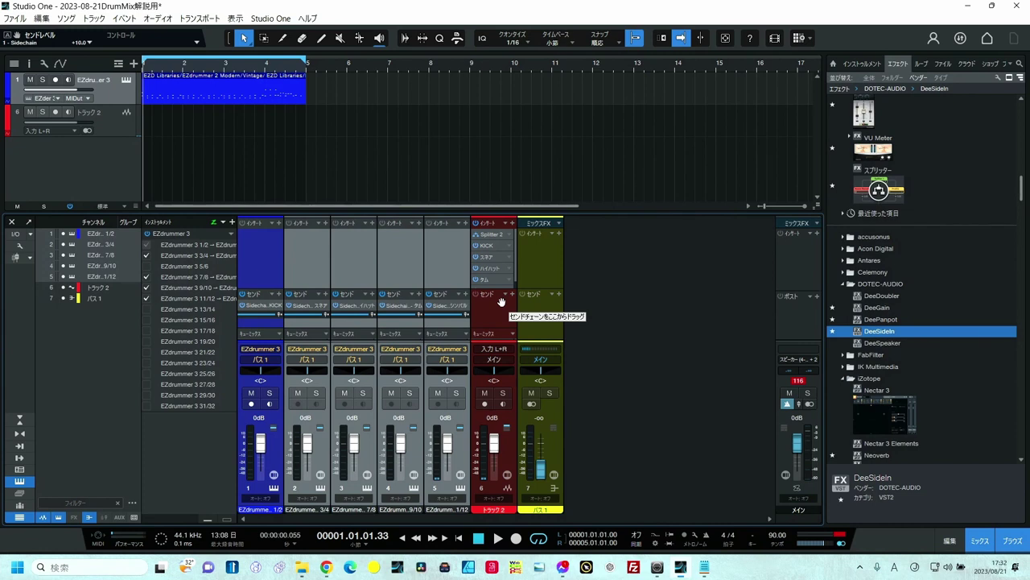
- Open the Splitter 2 routing on トラック 2 and insert the PreSonus Compressor after KICK on the first branch
click(487, 234)
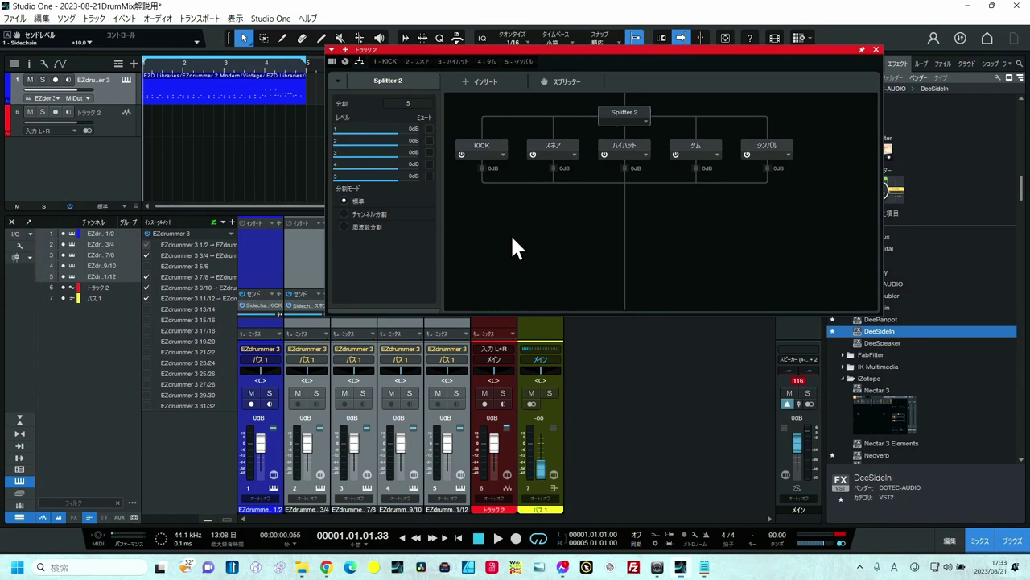
drag(622, 47, 539, 54)
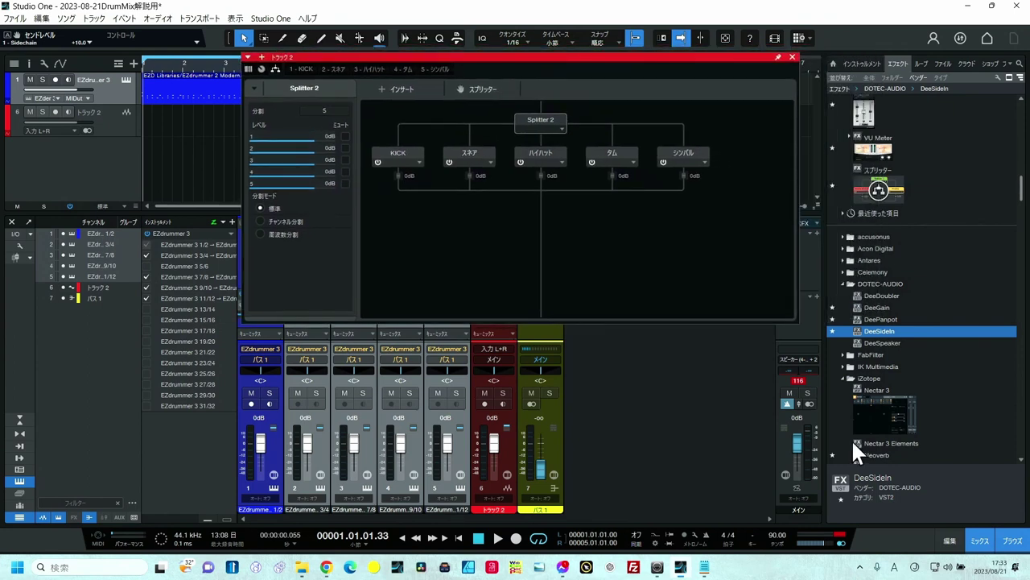
scroll(855, 451, down, 2)
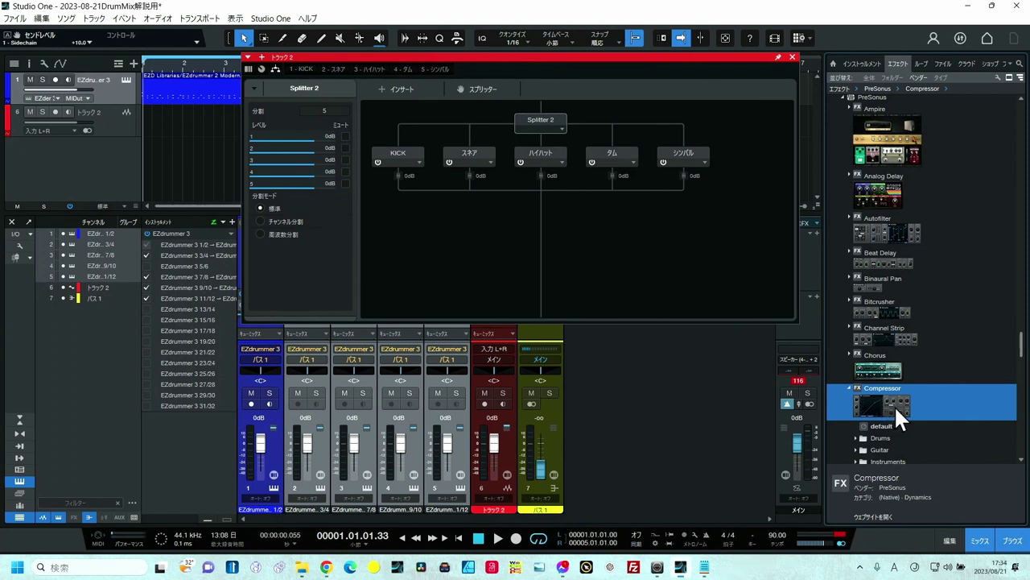
drag(895, 404, 402, 170)
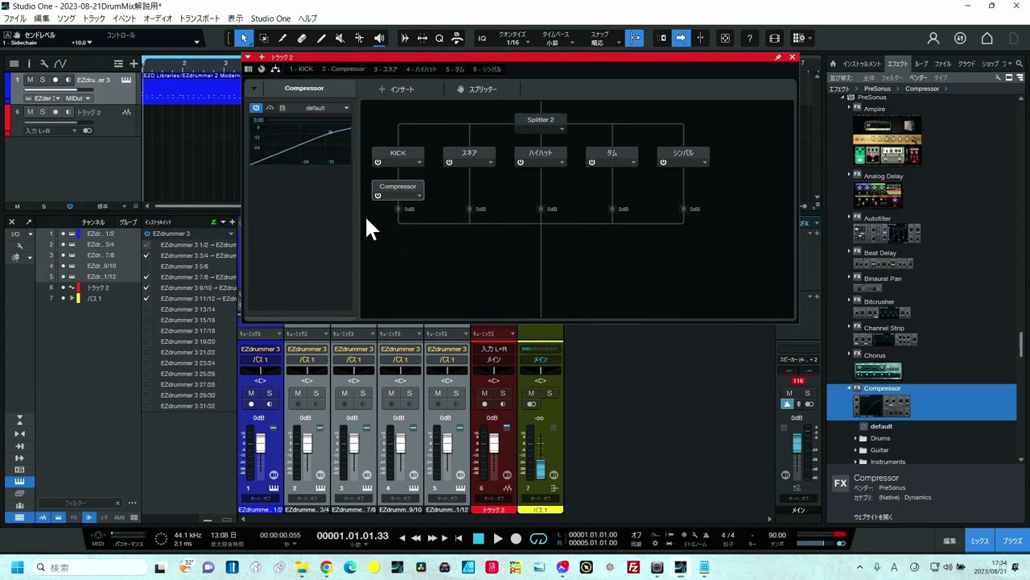
- Open the Compressor on the KICK branch and load its Drums preset BD - Rock 1
double_click(402, 188)
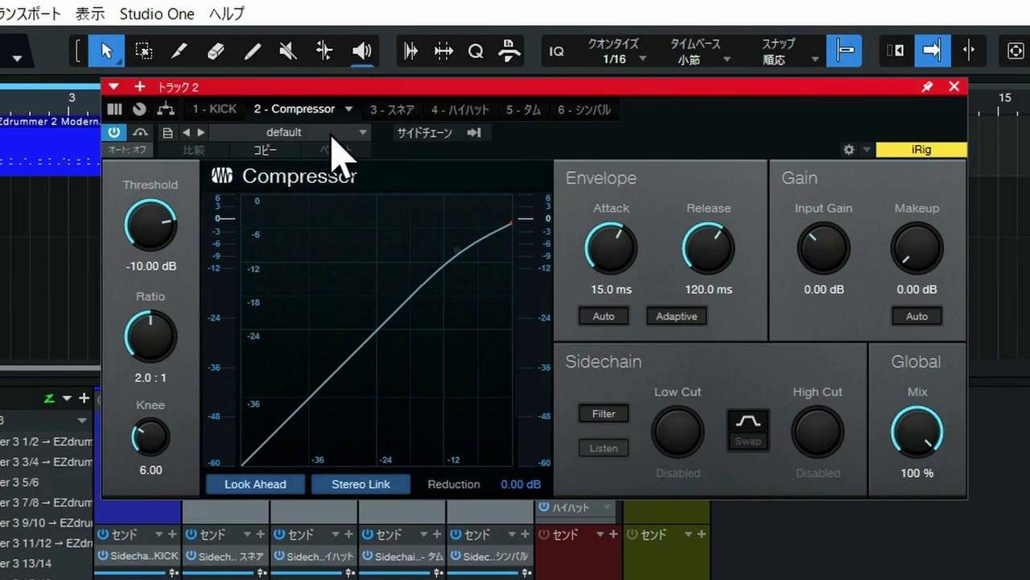
click(364, 83)
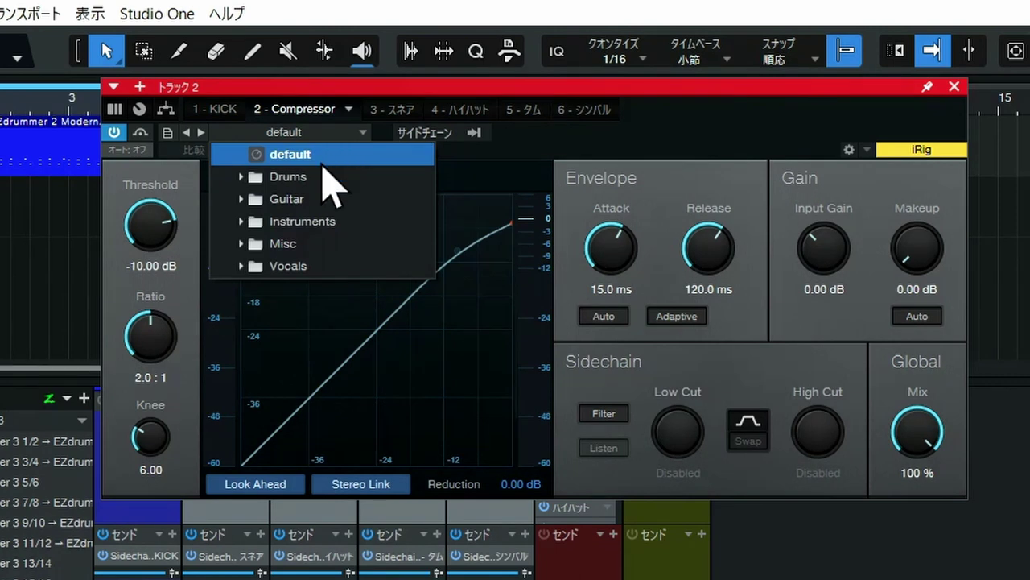
click(244, 179)
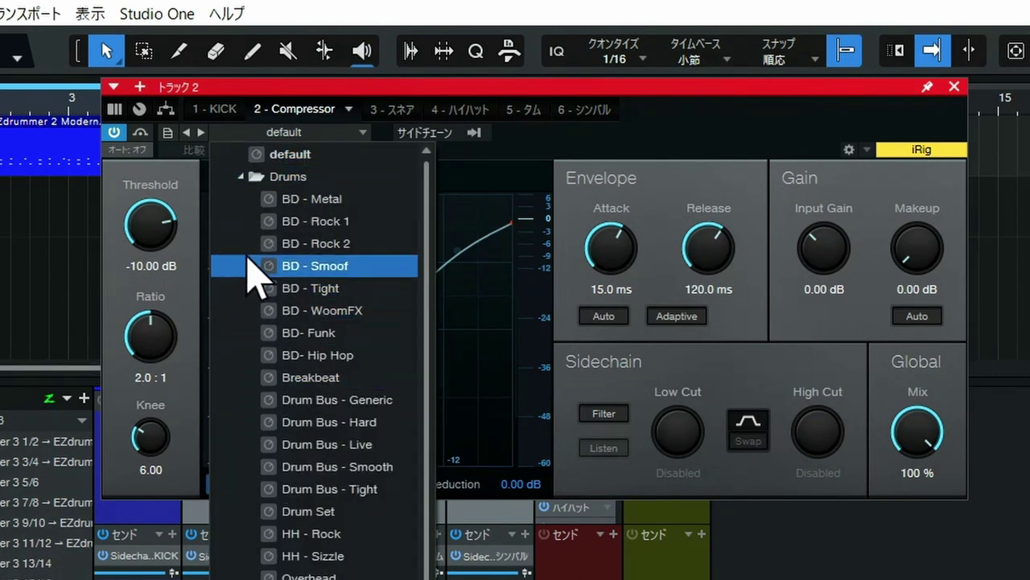
click(286, 226)
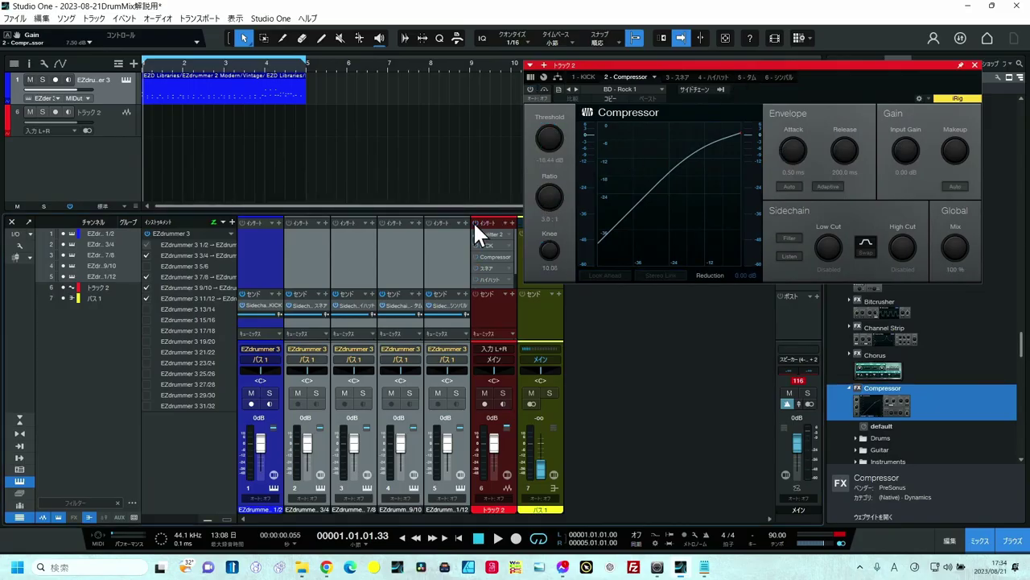
- During loop playback, set the kick Compressor's threshold to -12.36 dB and its ratio to 9.3:1, then close its window
key(space)
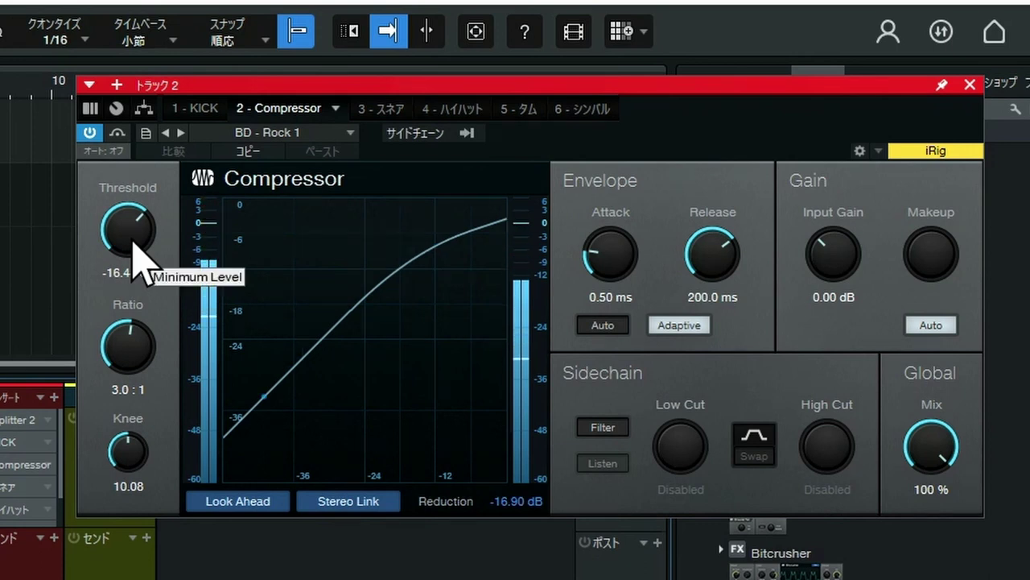
drag(133, 242, 131, 219)
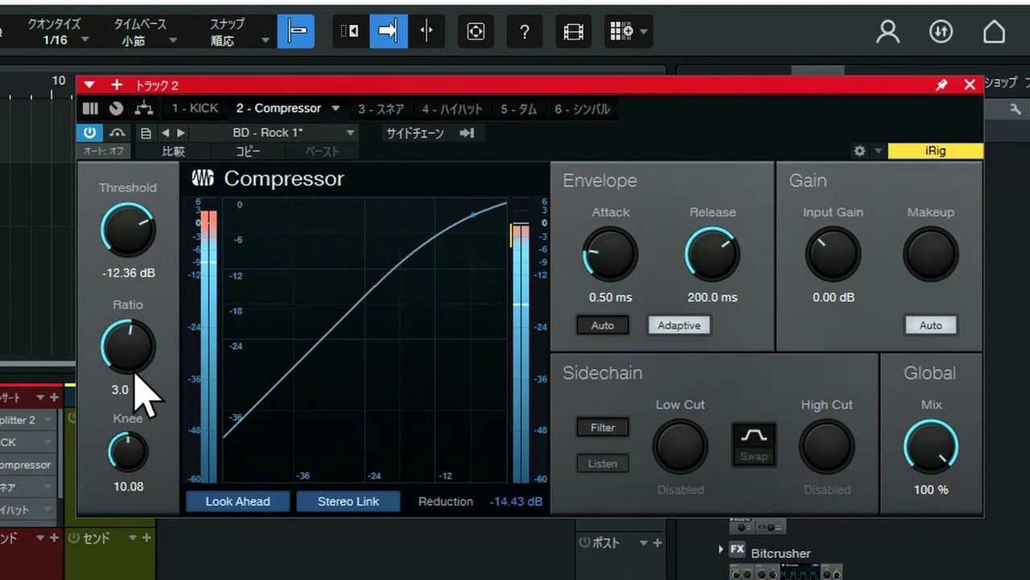
drag(127, 349, 131, 320)
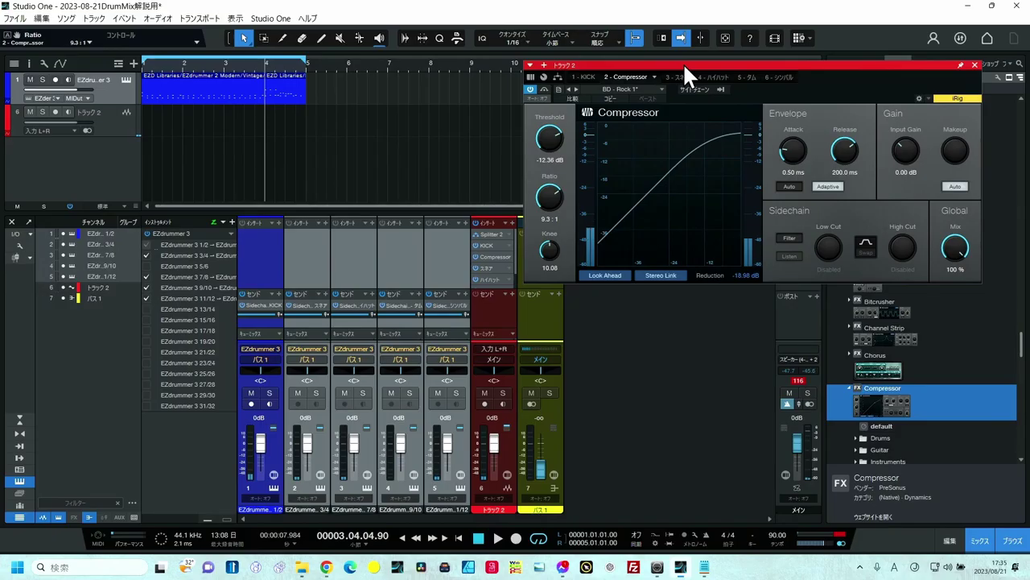
drag(684, 68, 546, 90)
click(837, 88)
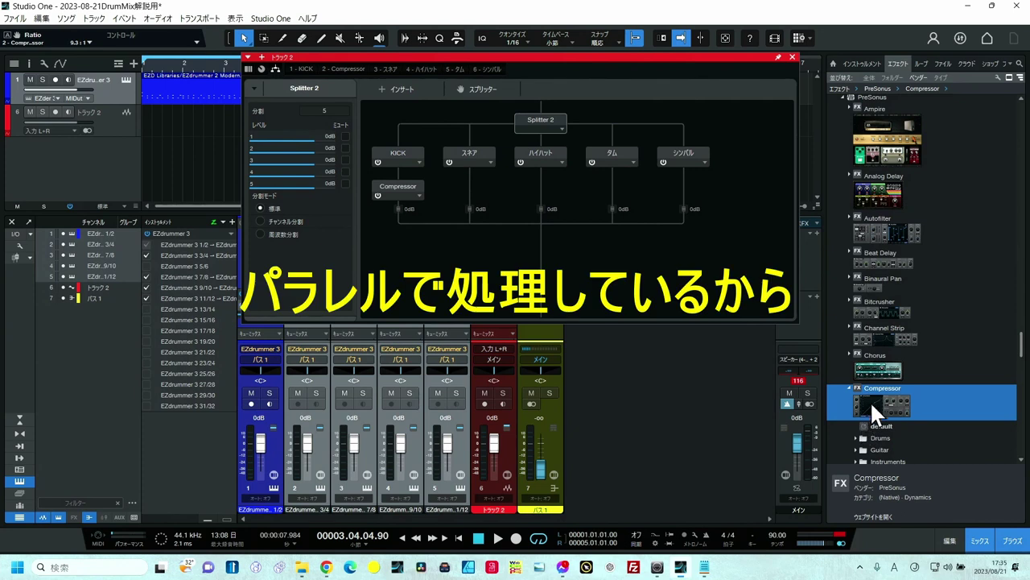
- Insert Softube Focusing Equalizer after the Compressor on the KICK branch and arrange its window alongside the Splitter 2 routing window
drag(1024, 348, 1024, 443)
click(879, 306)
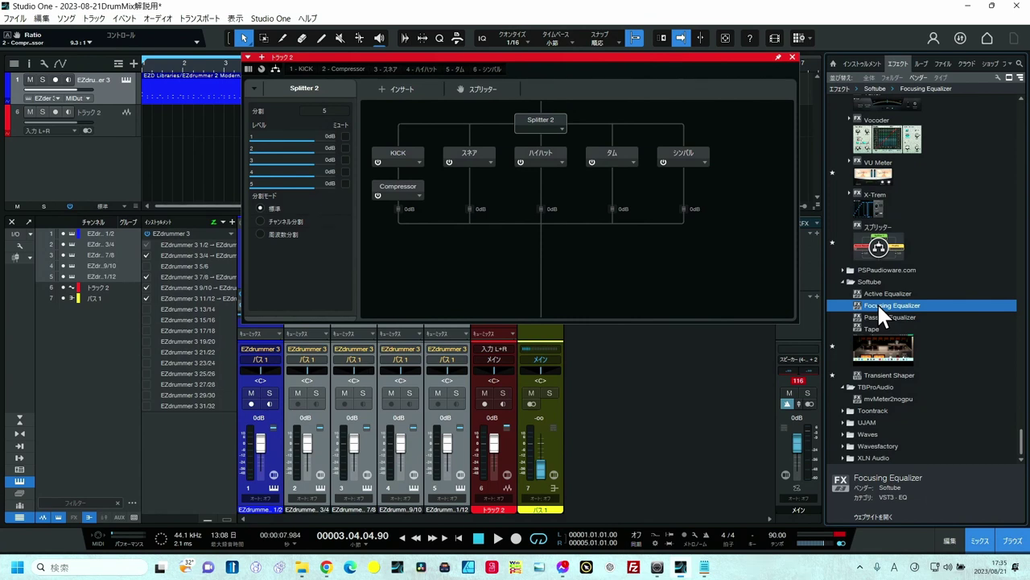
drag(877, 304, 403, 206)
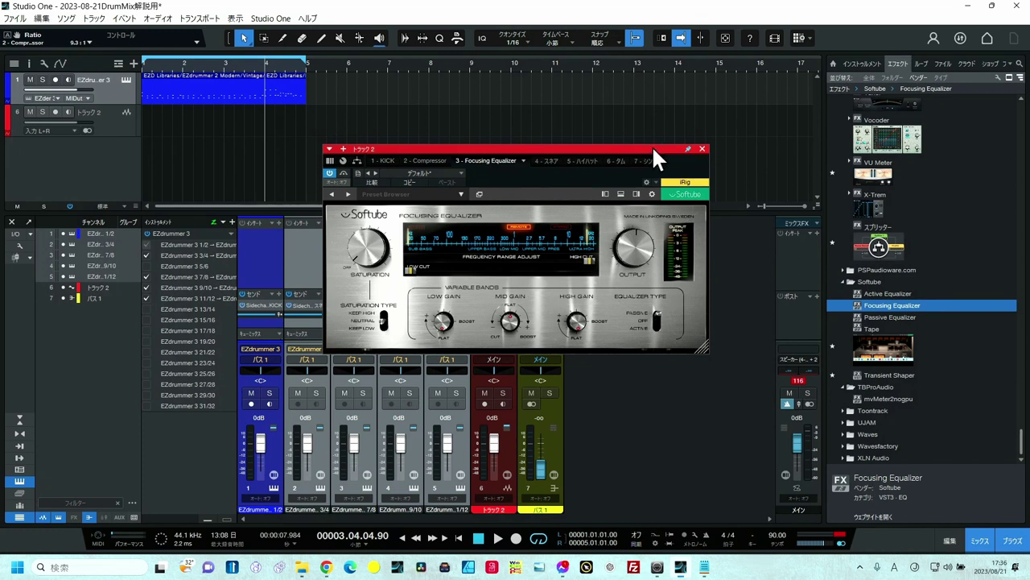
drag(651, 145, 399, 283)
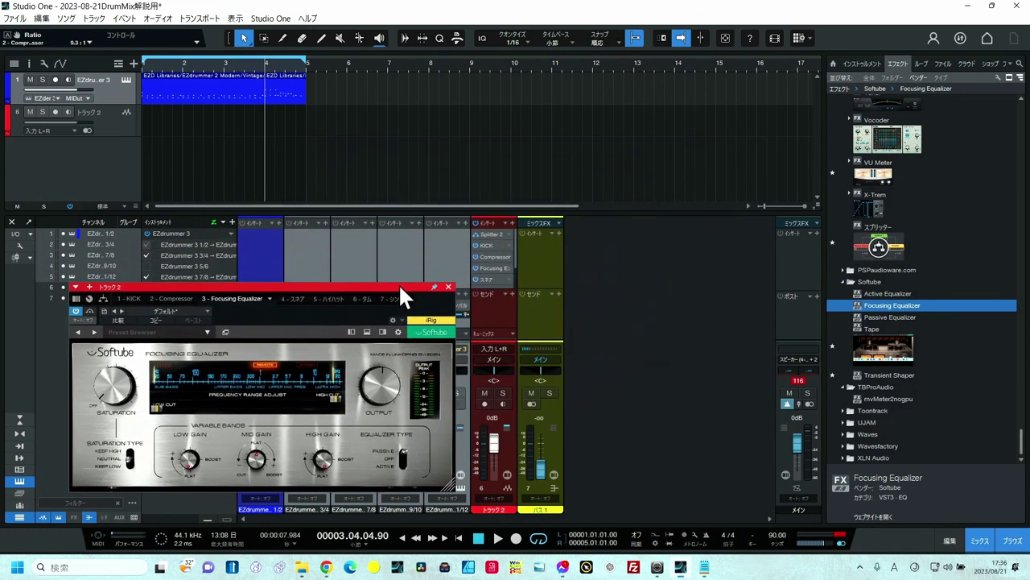
double_click(492, 234)
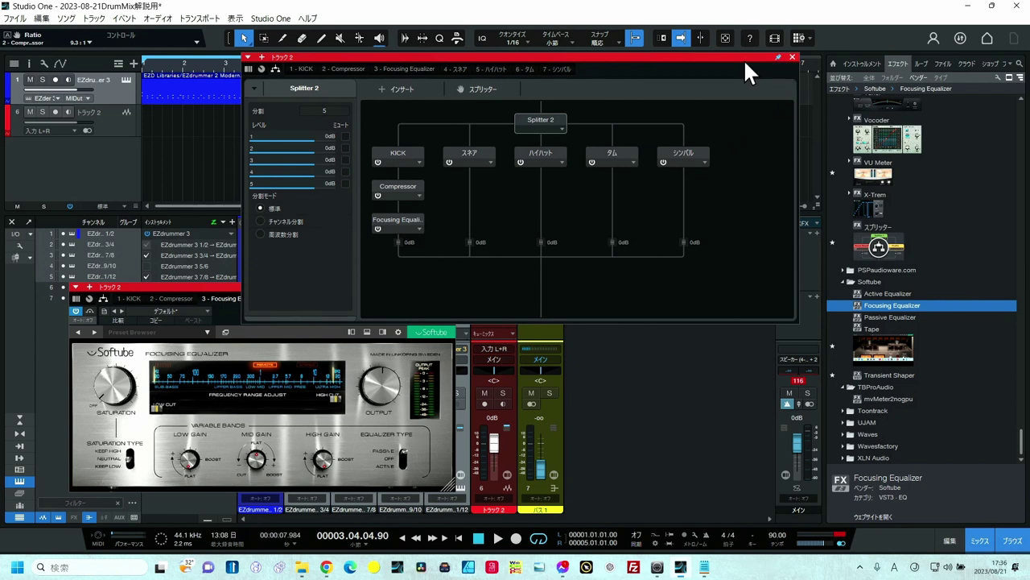
drag(742, 57, 945, 41)
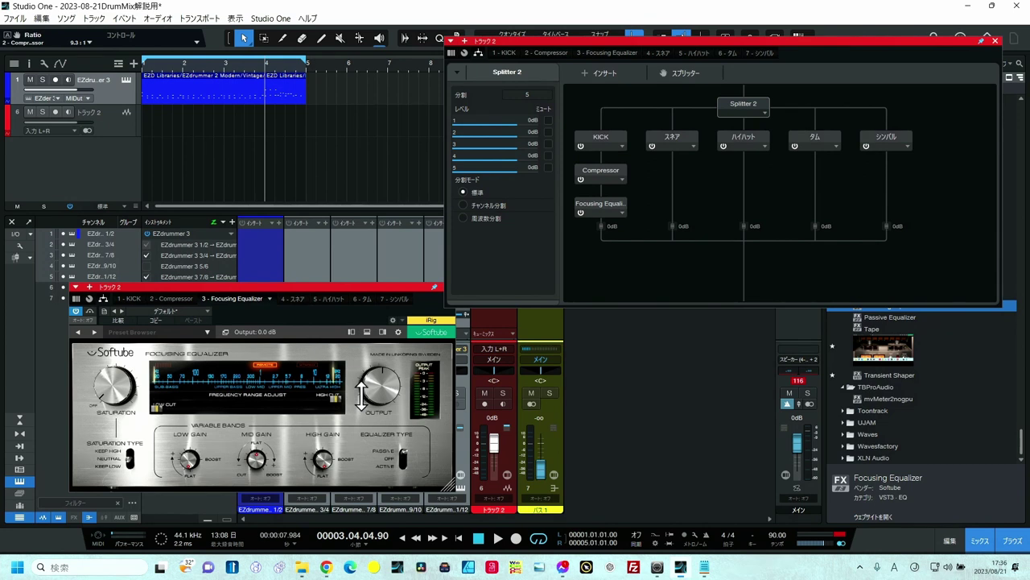
- Play the loop from the start and set the Focusing Equalizer's Low Gain to 10.0 and Saturation to 2.4
click(460, 539)
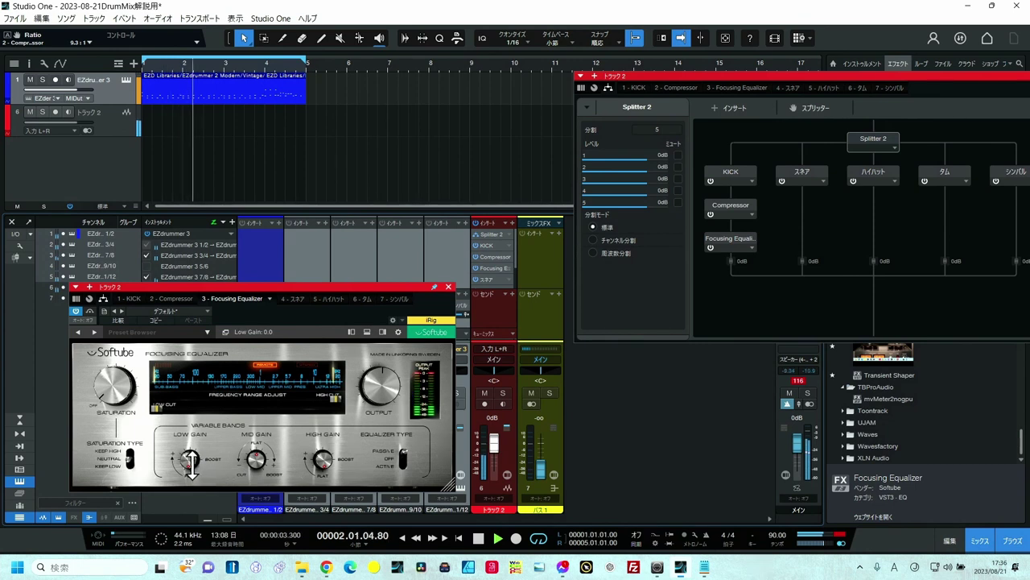
drag(190, 463, 217, 385)
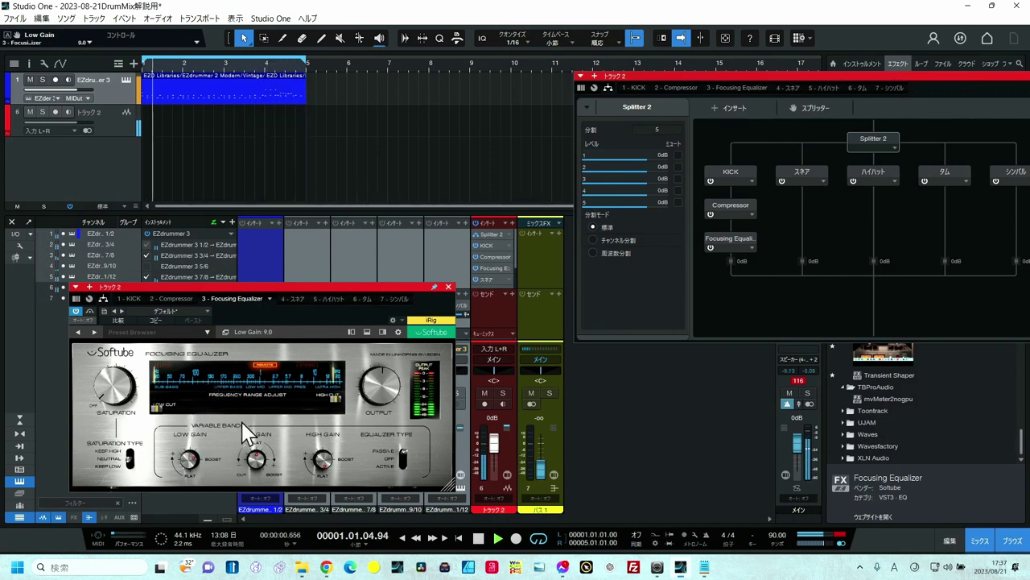
drag(188, 460, 189, 442)
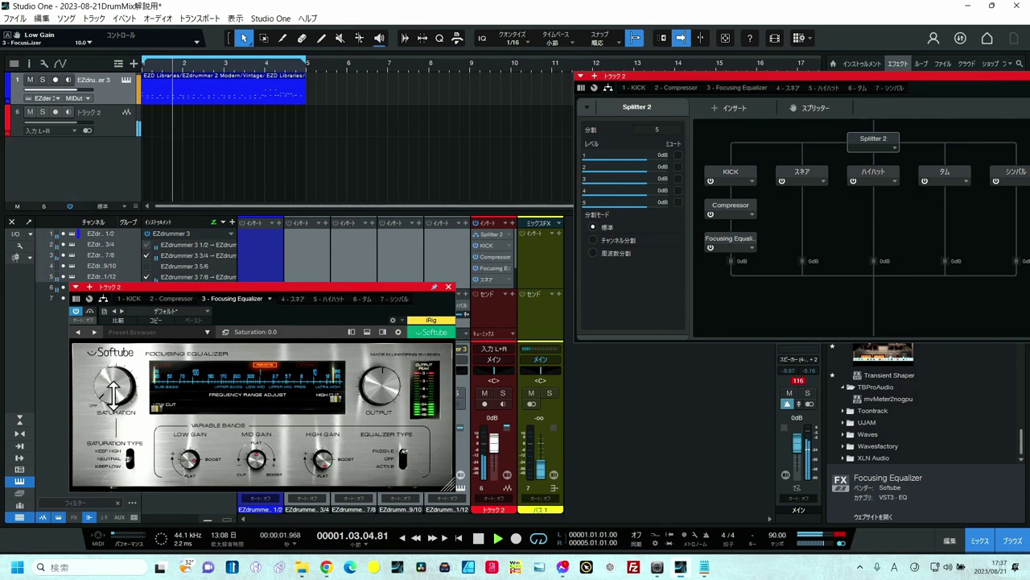
drag(113, 388, 113, 372)
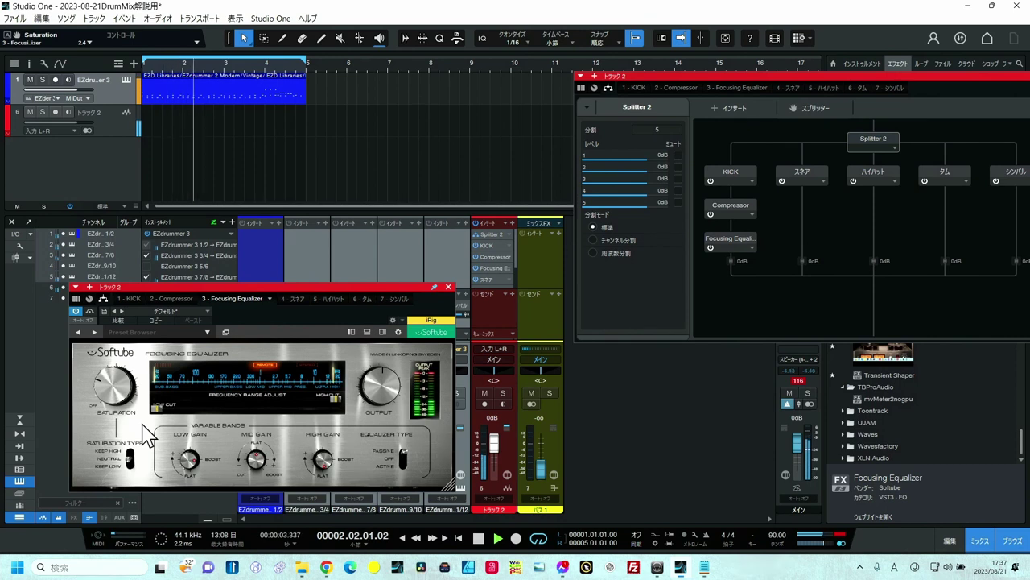
- Bypass and re-enable the Focusing Equalizer during playback to compare the kick sound, then stop playback
click(75, 310)
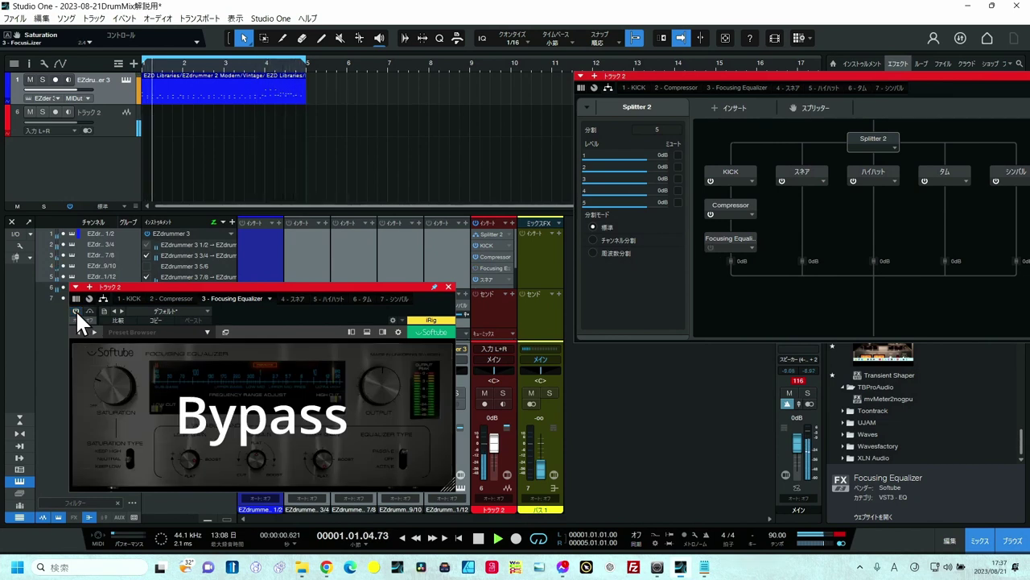
click(75, 311)
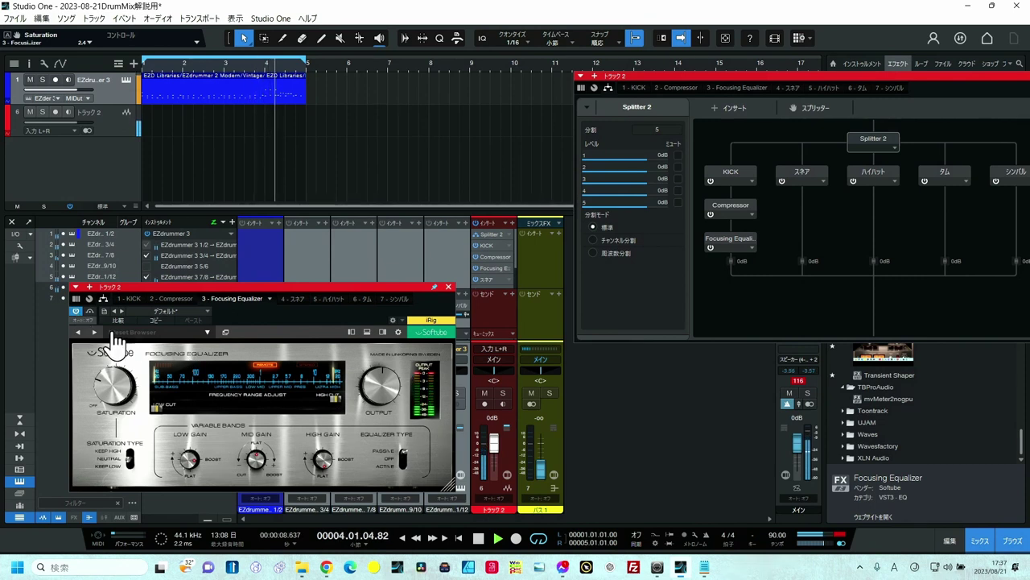
key(space)
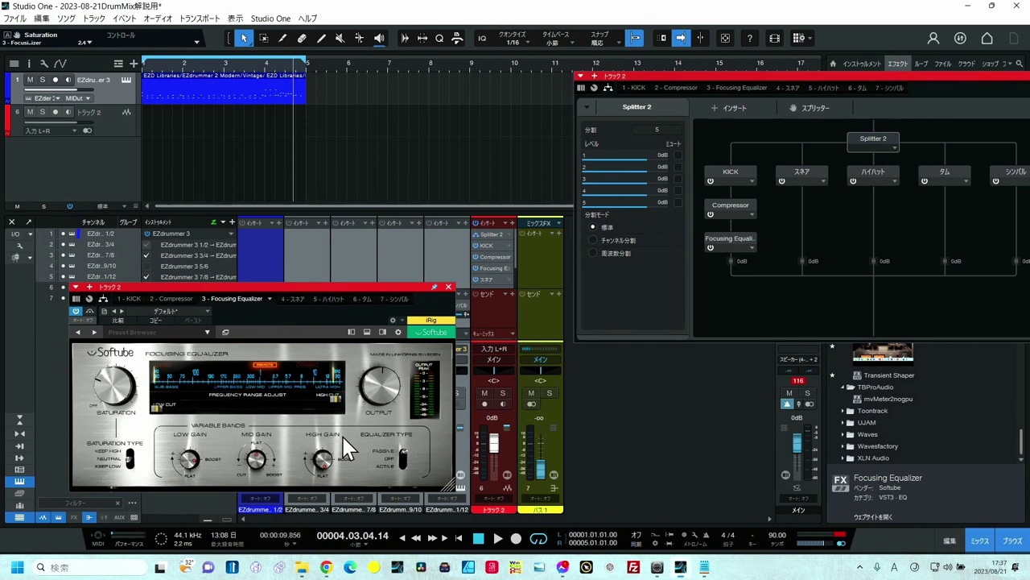
- Insert Softube Transient Shaper after the Focusing Equalizer on the KICK branch and place its window beside the equalizer's
drag(769, 75, 506, 67)
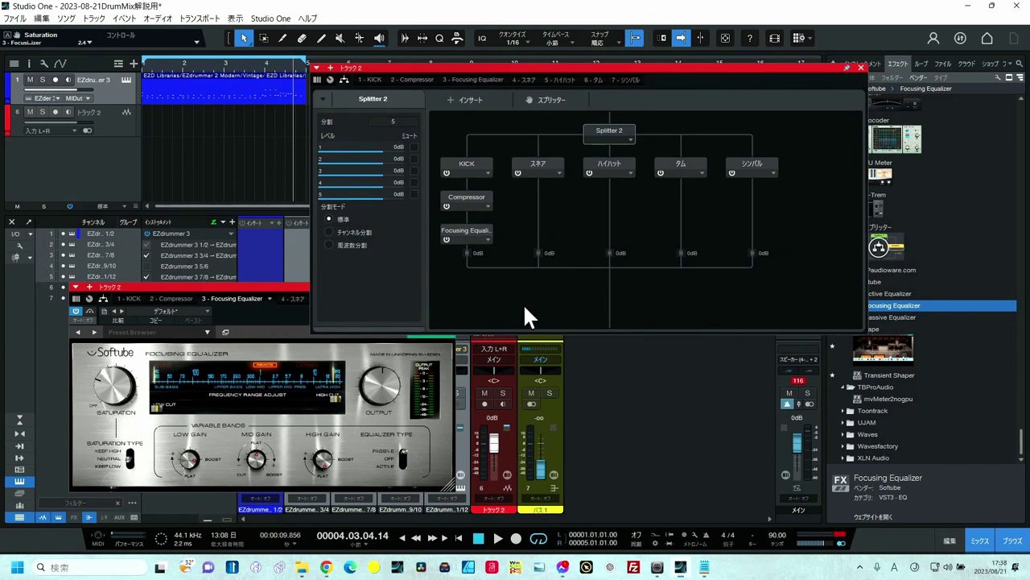
drag(885, 376, 470, 256)
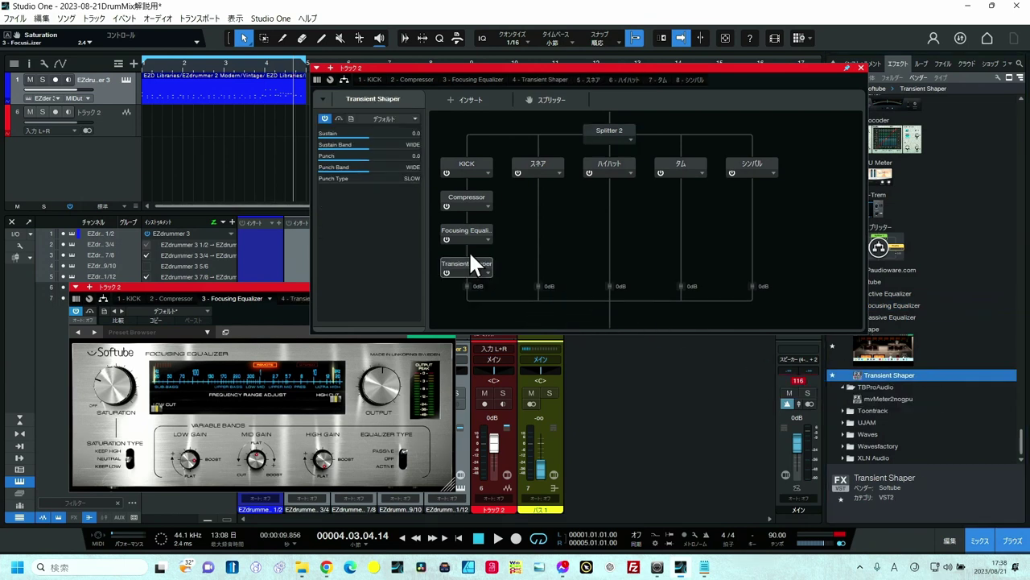
double_click(475, 273)
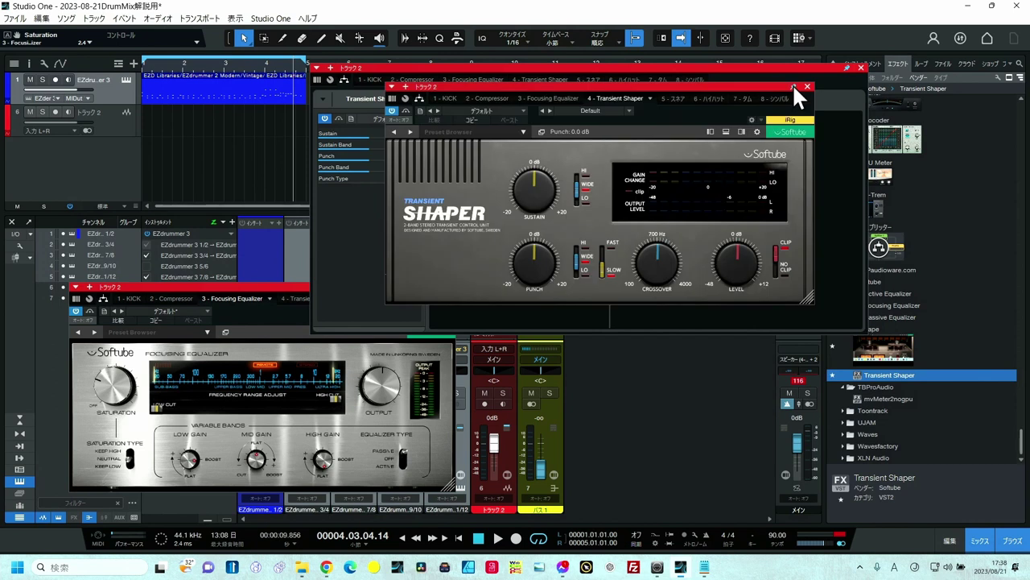
drag(709, 84, 774, 302)
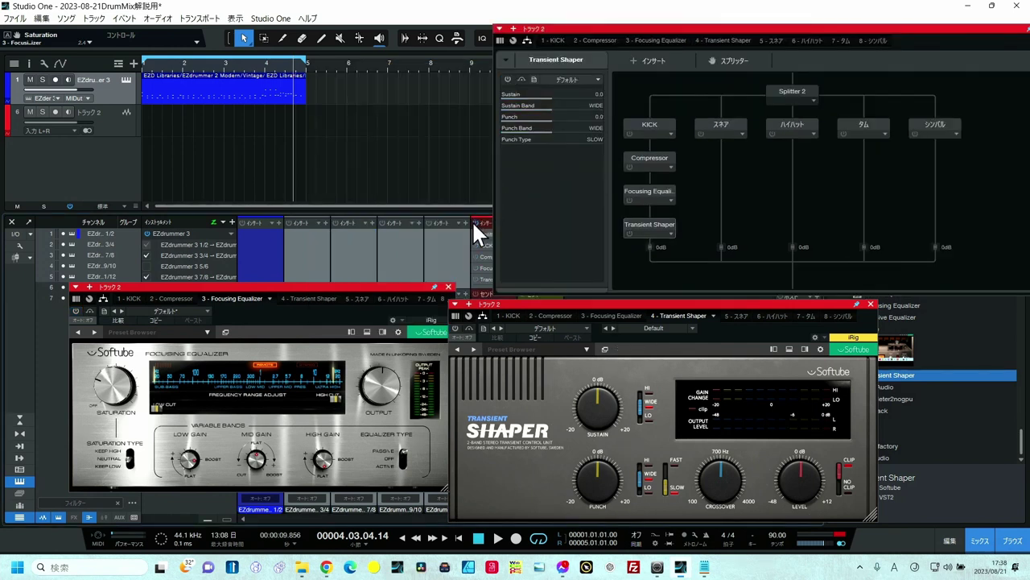
- During playback, set the Transient Shaper's Punch Band to LOW, Punch to 11.6, Sustain to 6.4 dB and Output Level to -2.2 dB, then stop
key(space)
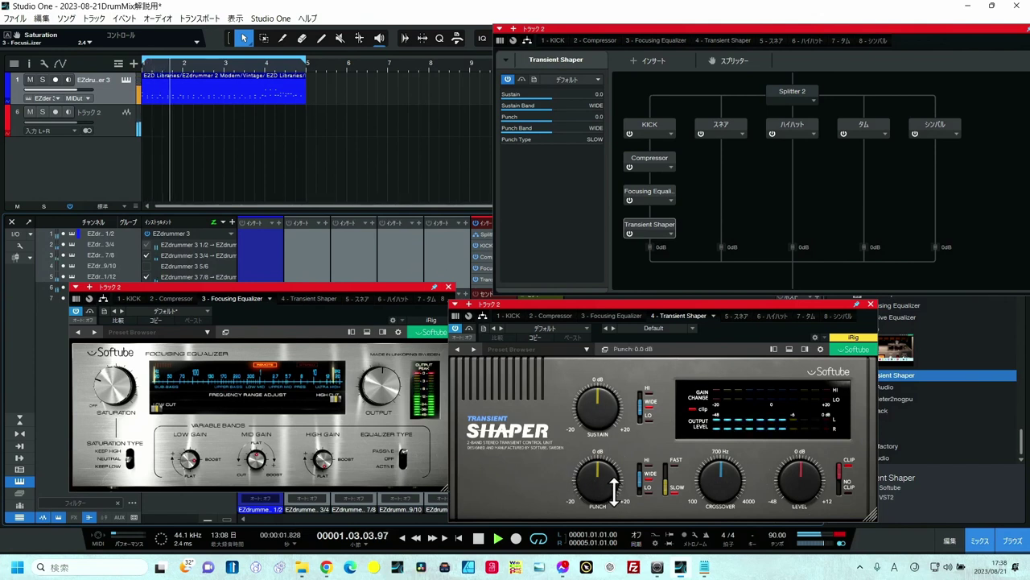
click(644, 489)
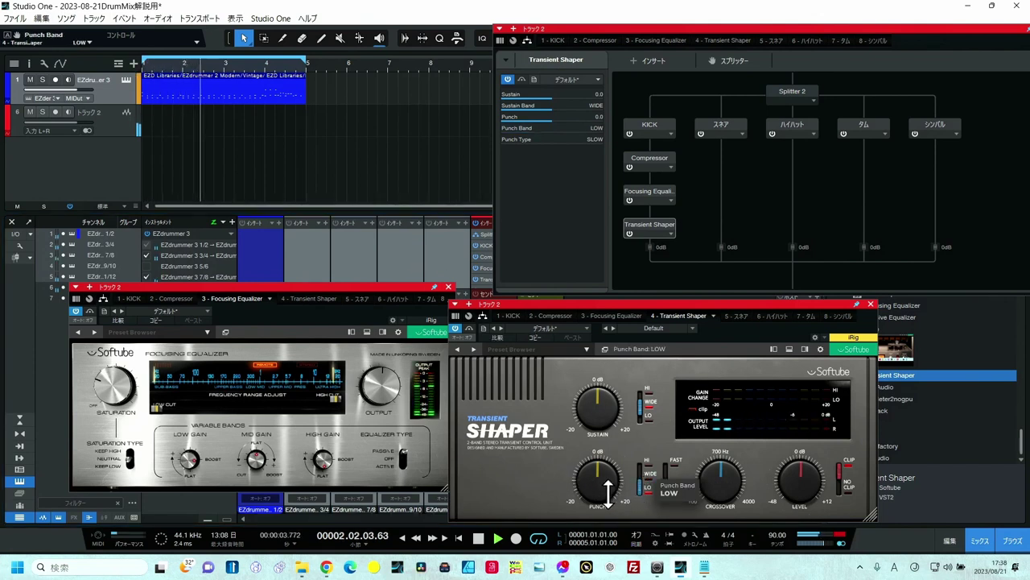
drag(599, 479, 605, 405)
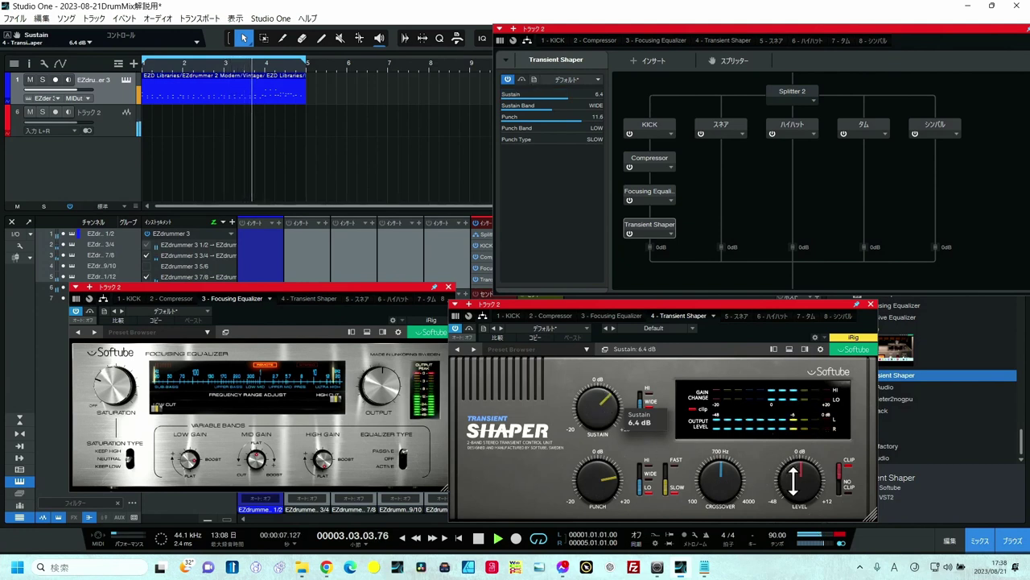
drag(793, 480, 793, 483)
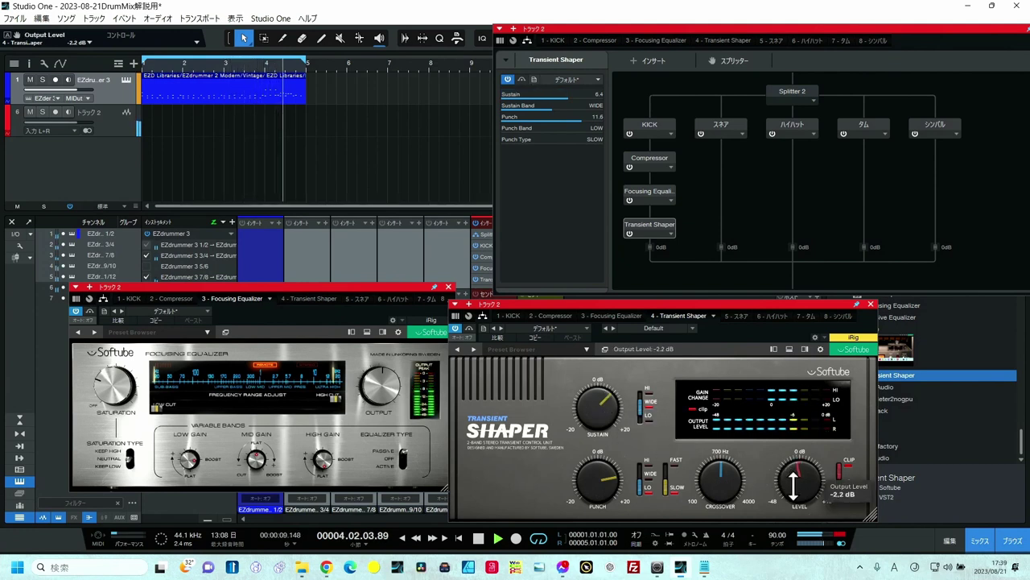
key(space)
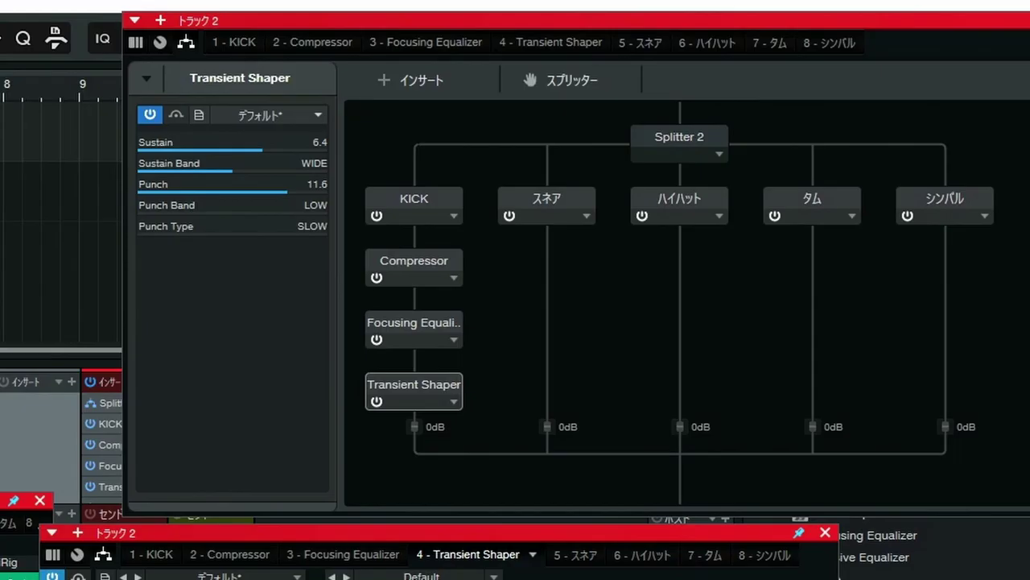
- Add a splitter between the Focusing Equalizer and Transient Shaper on the KICK branch, using frequency split (周波数分割) at 150 Hz
drag(530, 80, 430, 380)
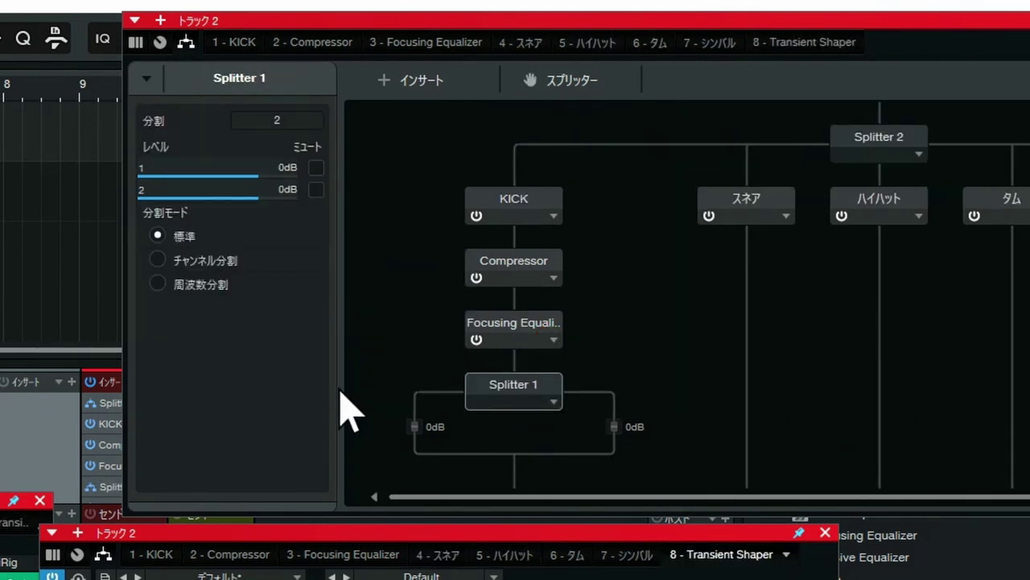
click(163, 284)
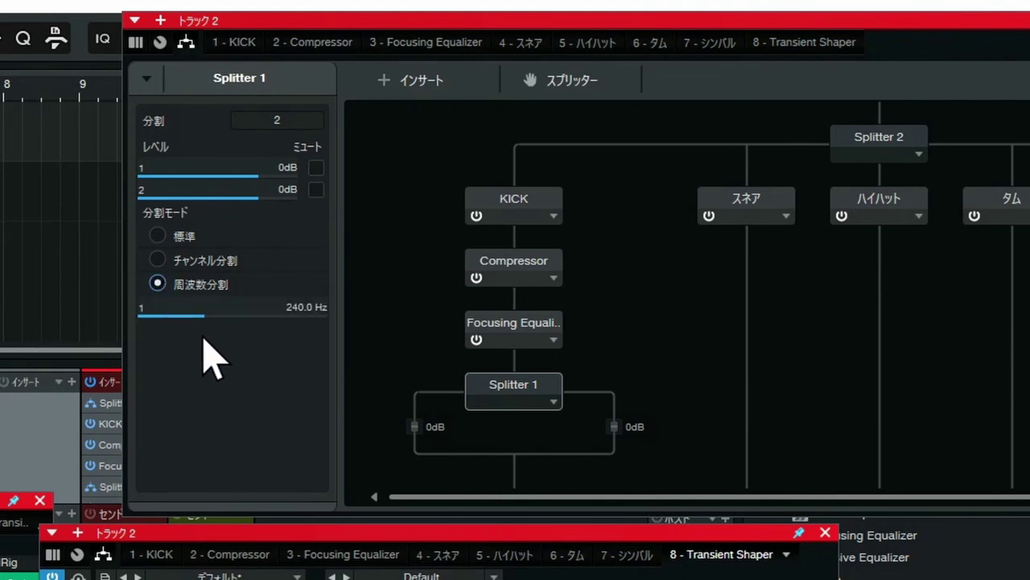
drag(202, 315, 194, 336)
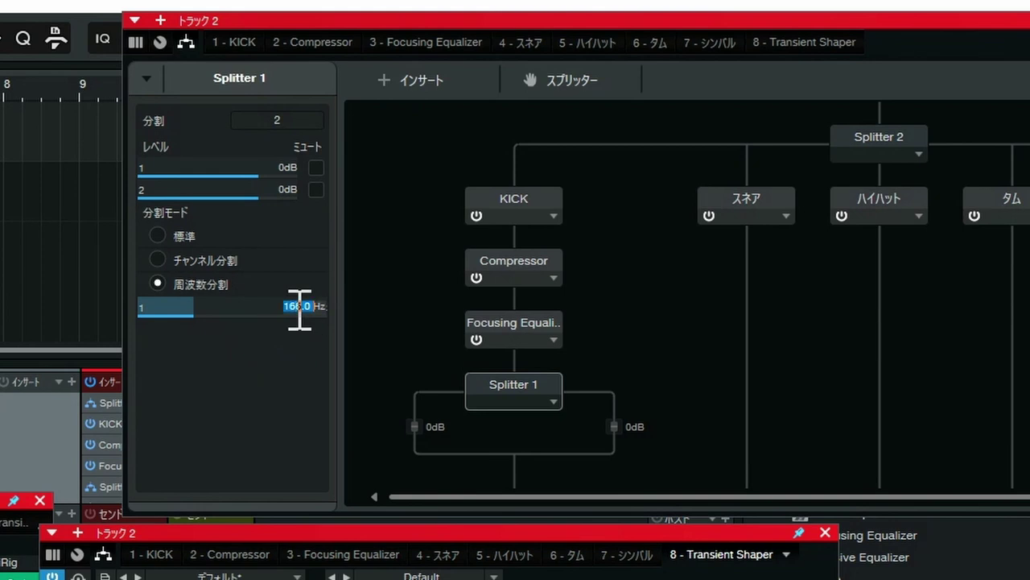
text(150)
key(Return)
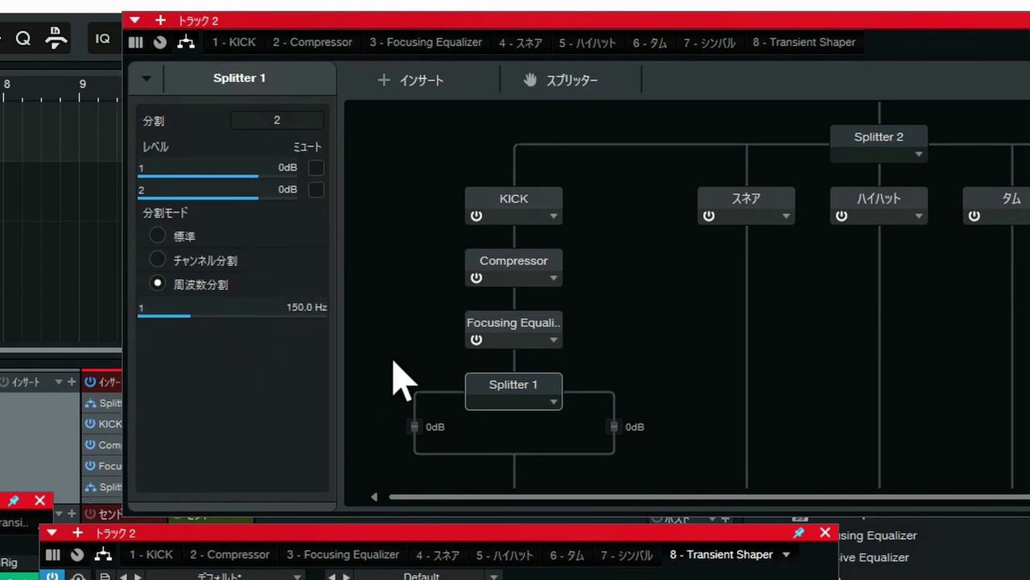
- Move the Transient Shaper into Splitter 1's low-frequency branch and lower the high-frequency branch's level to -∞ dB
scroll(395, 379, down, 1)
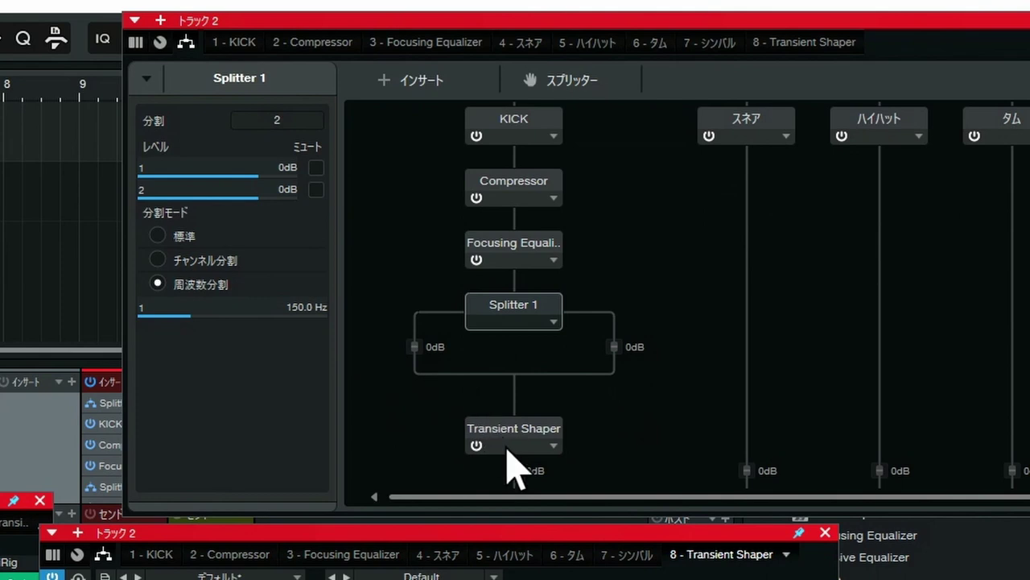
drag(515, 447, 444, 360)
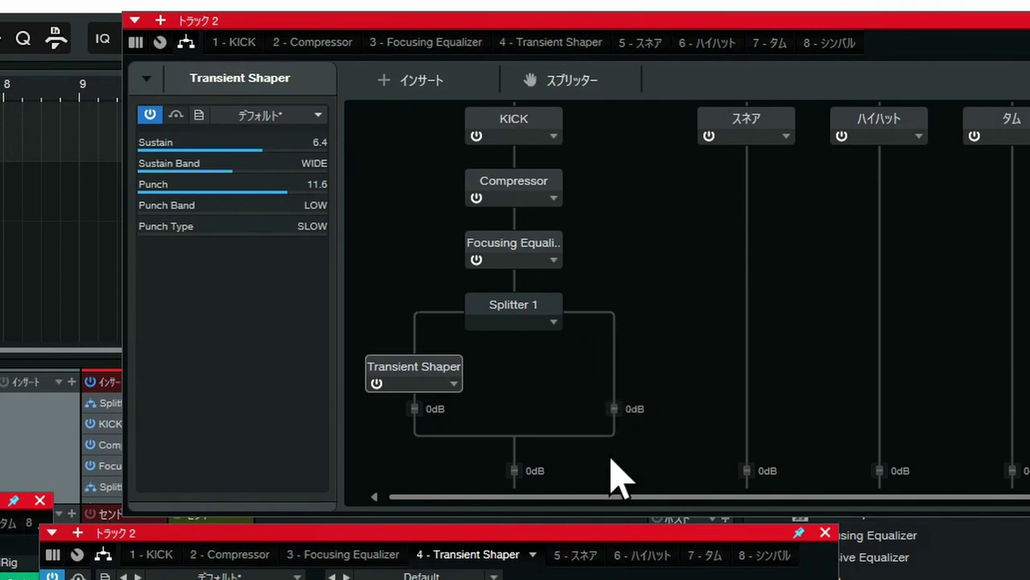
click(613, 409)
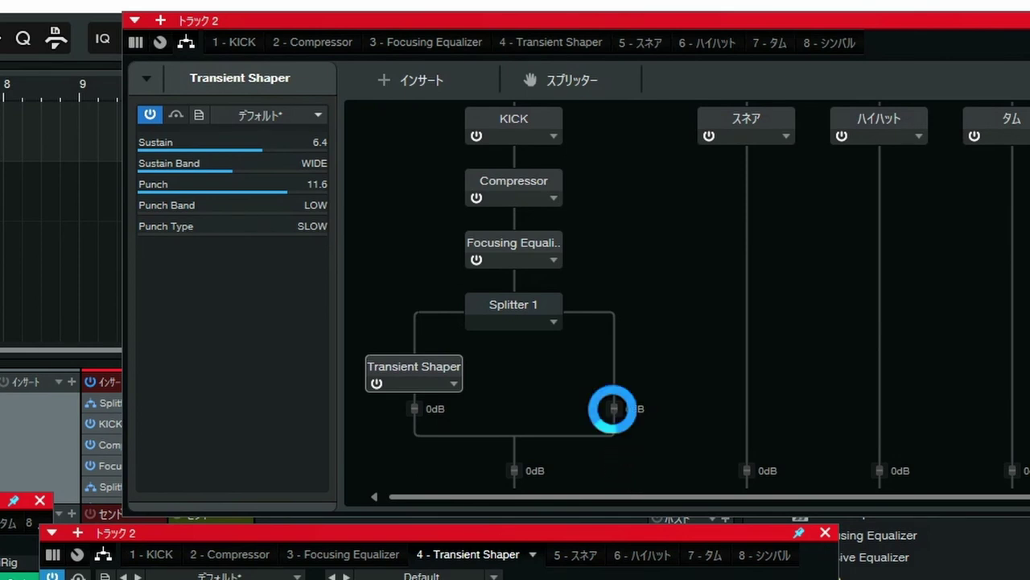
drag(613, 409, 613, 499)
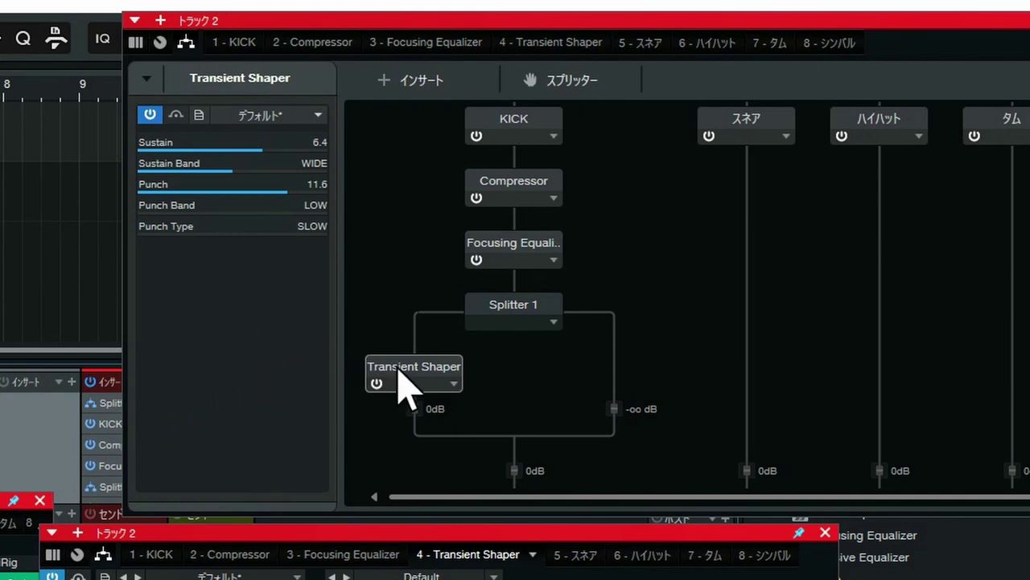
- Sweep Splitter 1's split frequency down to 24.82 Hz and back up, leaving it at 211.9 Hz
click(533, 312)
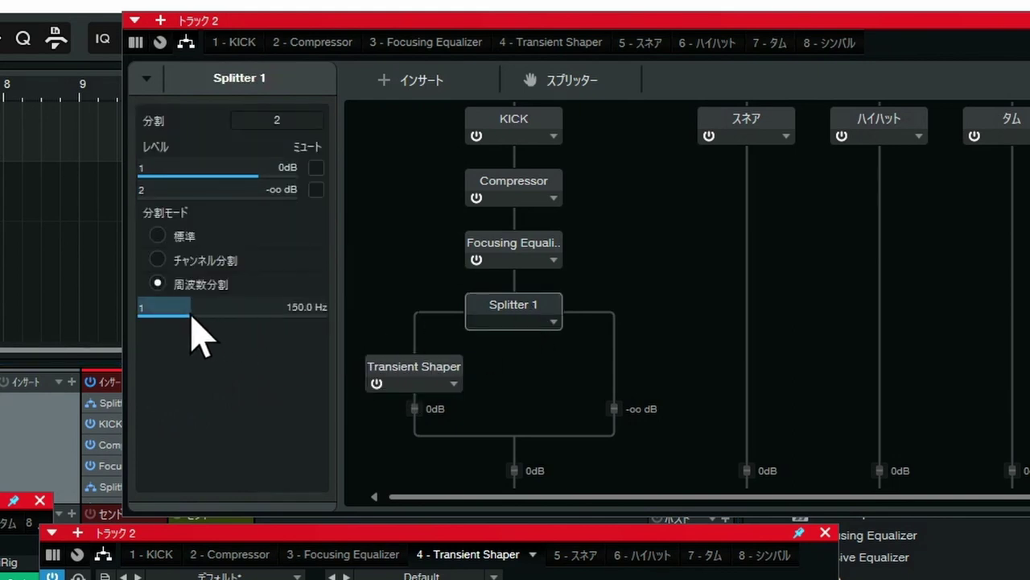
mouse_move(190, 314)
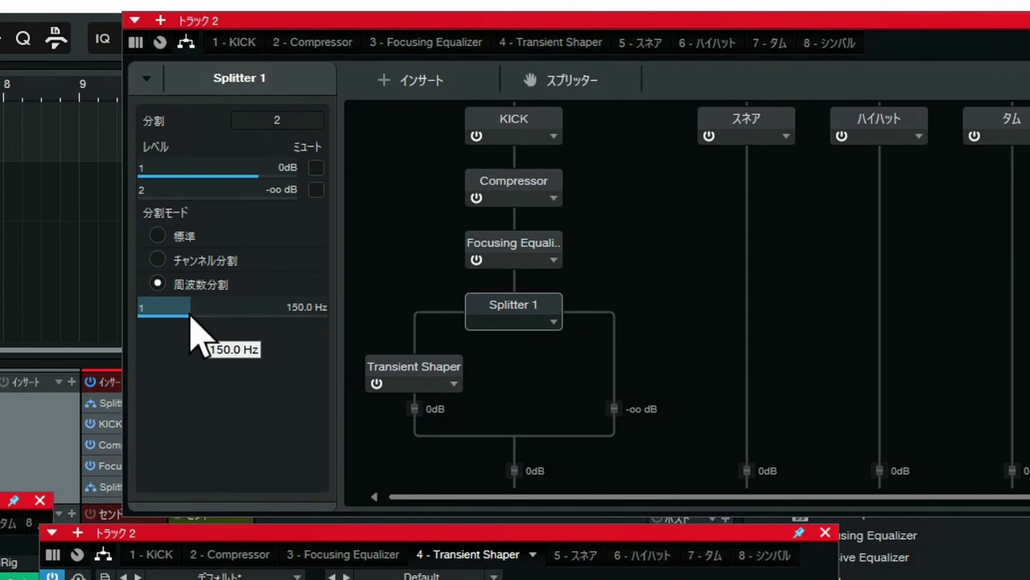
drag(190, 314, 169, 401)
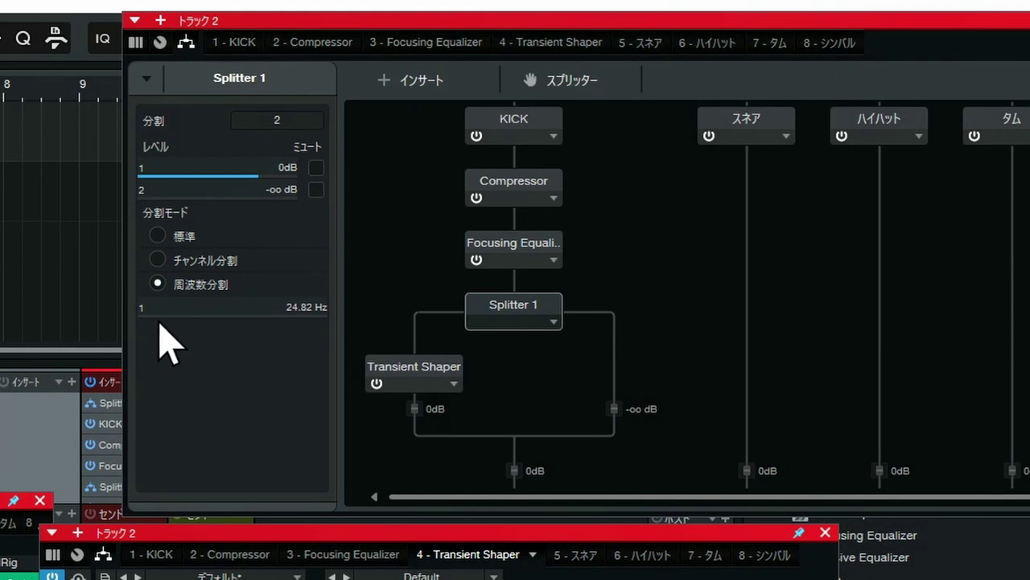
drag(160, 313, 224, 321)
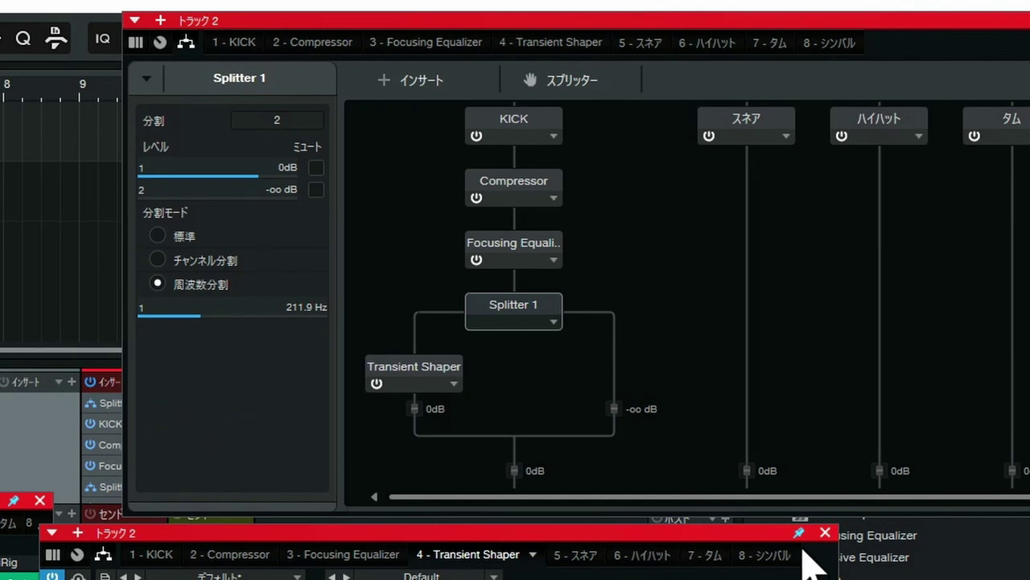
- Close the Transient Shaper and Focusing Equalizer windows and reposition the routing window so the snare, hi-hat, tom and cymbal branches are in view
click(825, 532)
click(40, 500)
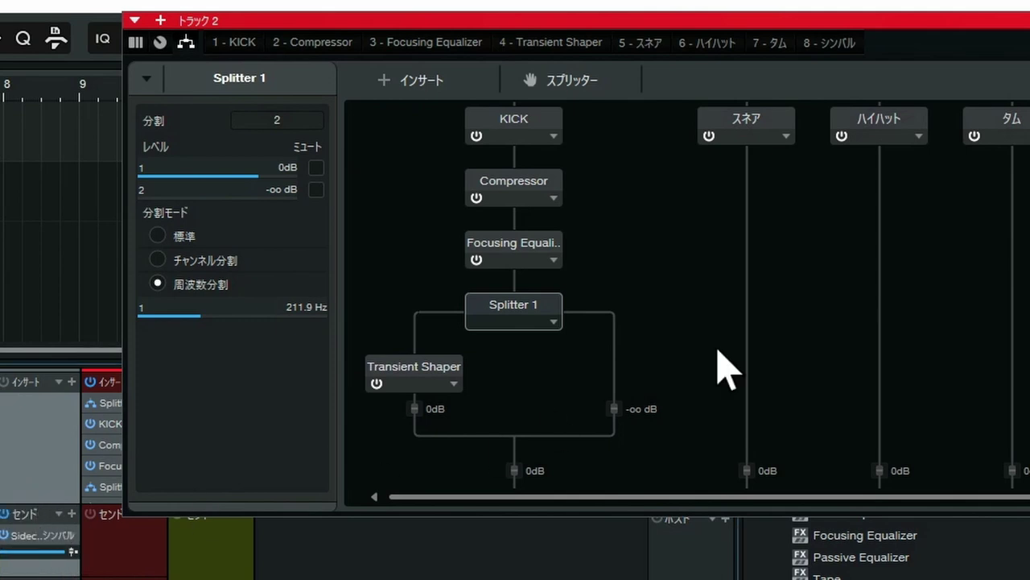
drag(644, 22, 415, 27)
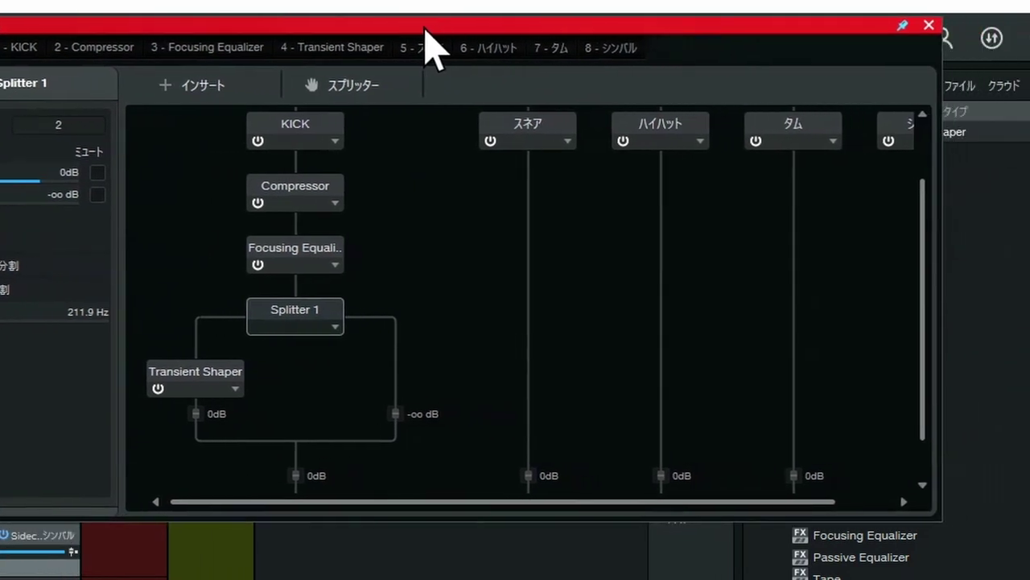
drag(756, 502, 810, 502)
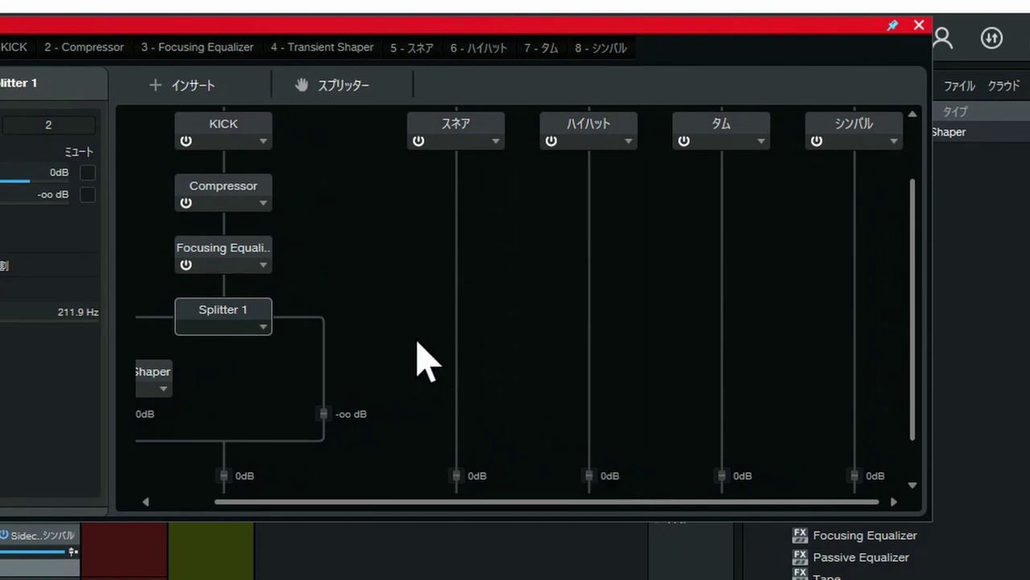
scroll(418, 350, down, 2)
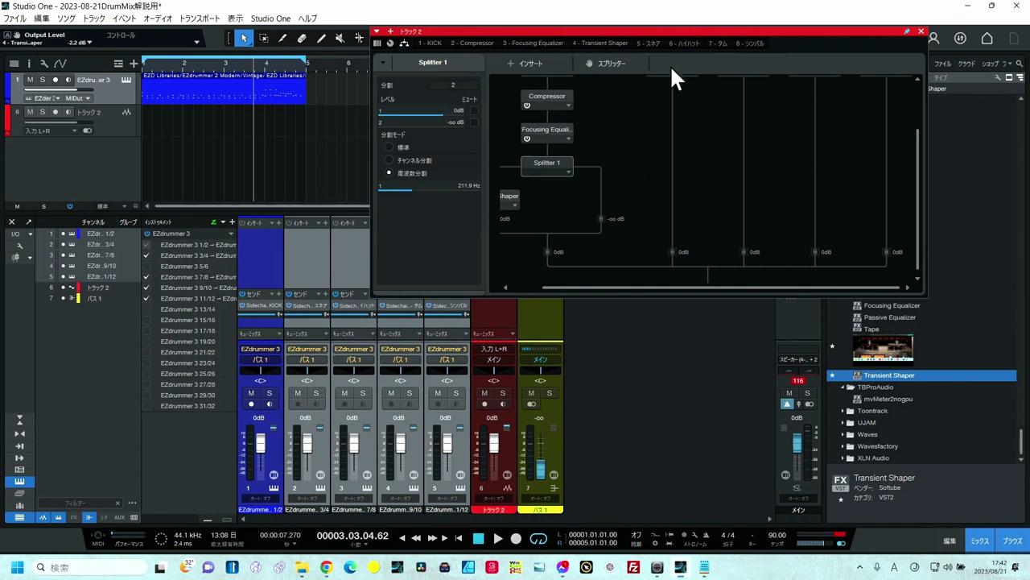
- Insert DOTEC-AUDIO DeePanpot after Splitter 1 on the KICK branch and copy it to the snare, hi-hat, tom and cymbal branches
drag(670, 40, 503, 95)
scroll(885, 194, up, 10)
click(885, 193)
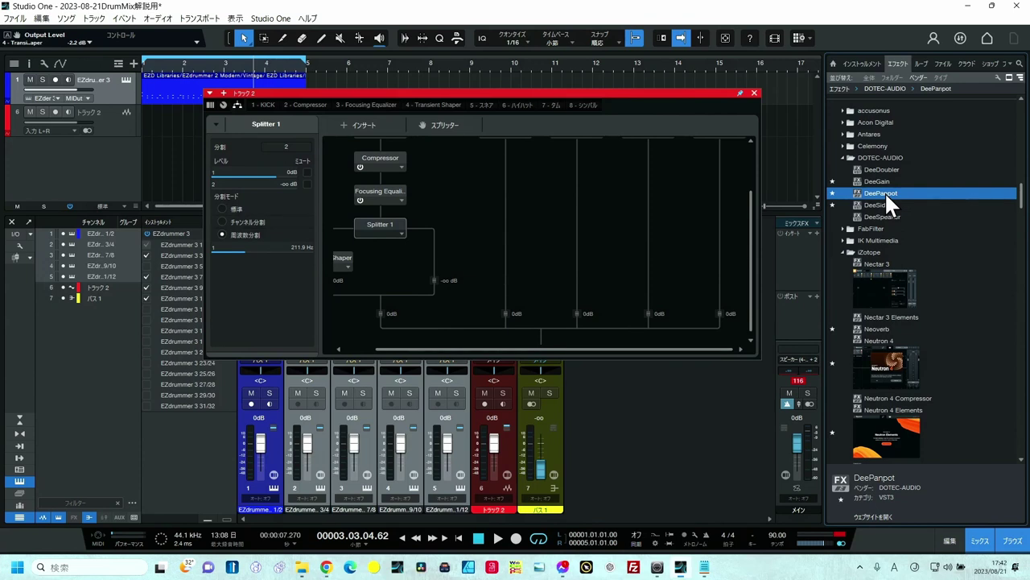
drag(884, 193, 383, 338)
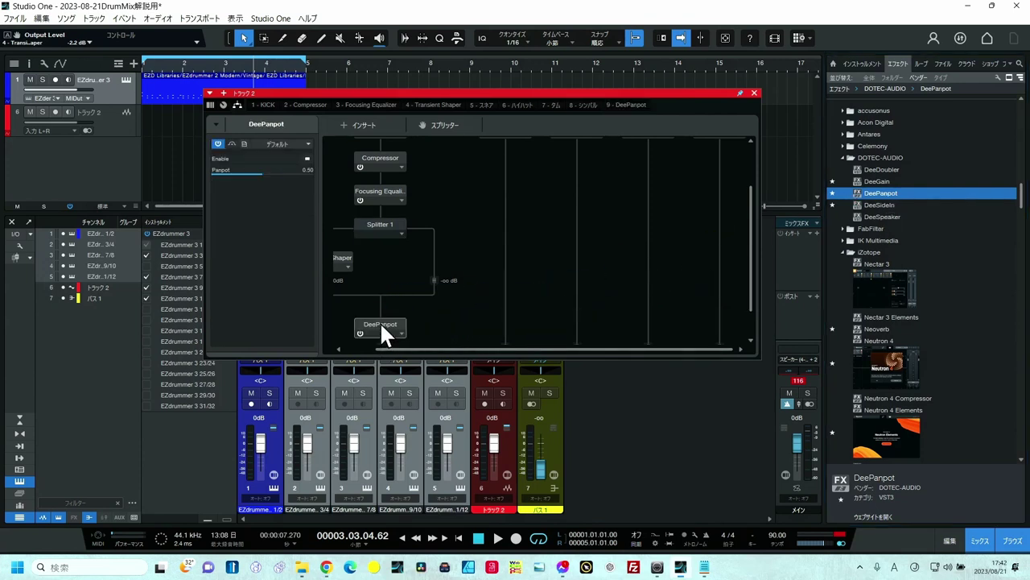
drag(381, 326, 499, 278)
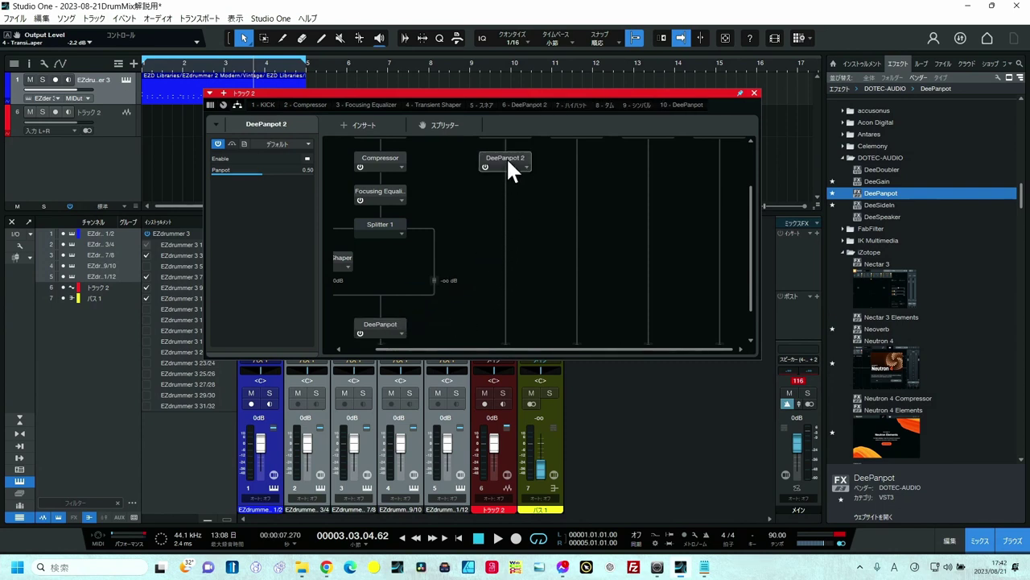
drag(507, 157, 704, 172)
- Open the KICK branch's DeePanpot, pan the kick hard right, hard left and back to 0.49 during playback, then stop
double_click(382, 326)
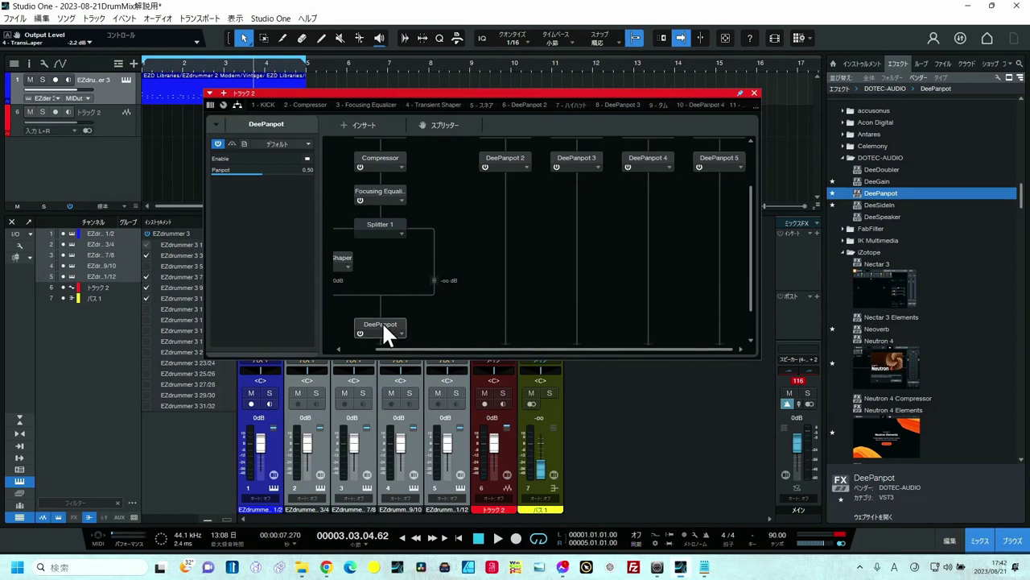
drag(195, 288, 231, 298)
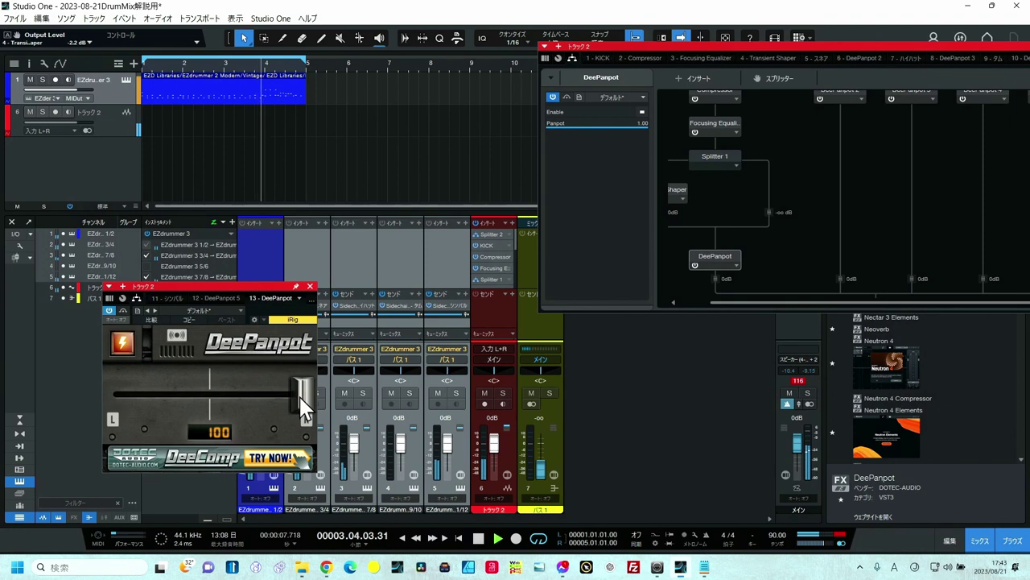
click(299, 395)
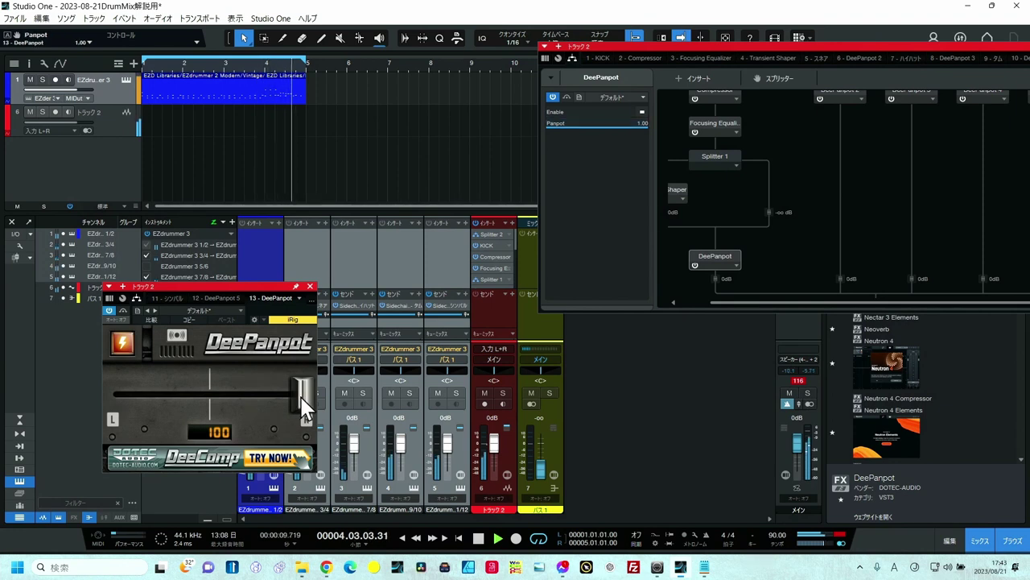
drag(300, 396, 163, 399)
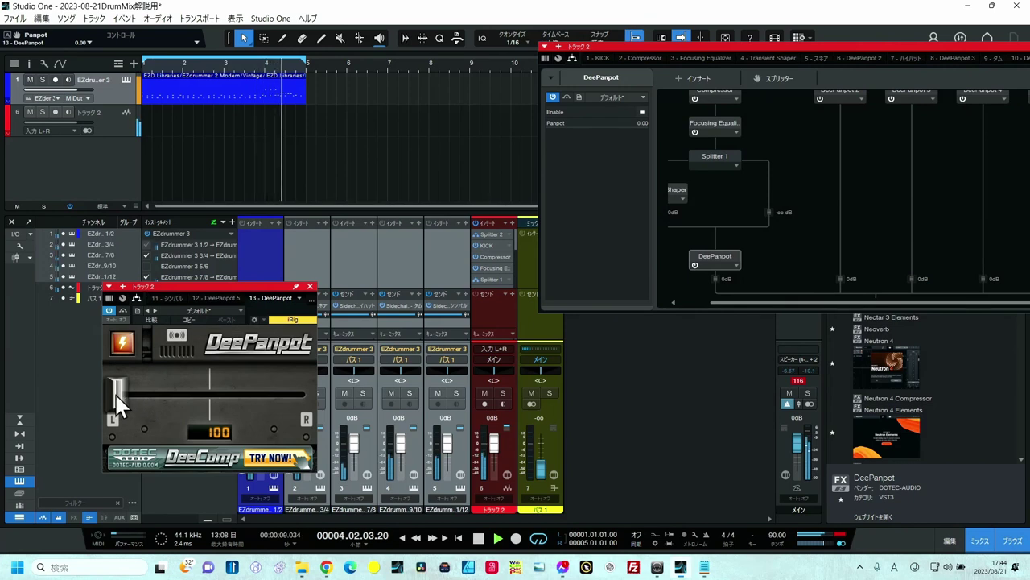
drag(117, 393, 180, 390)
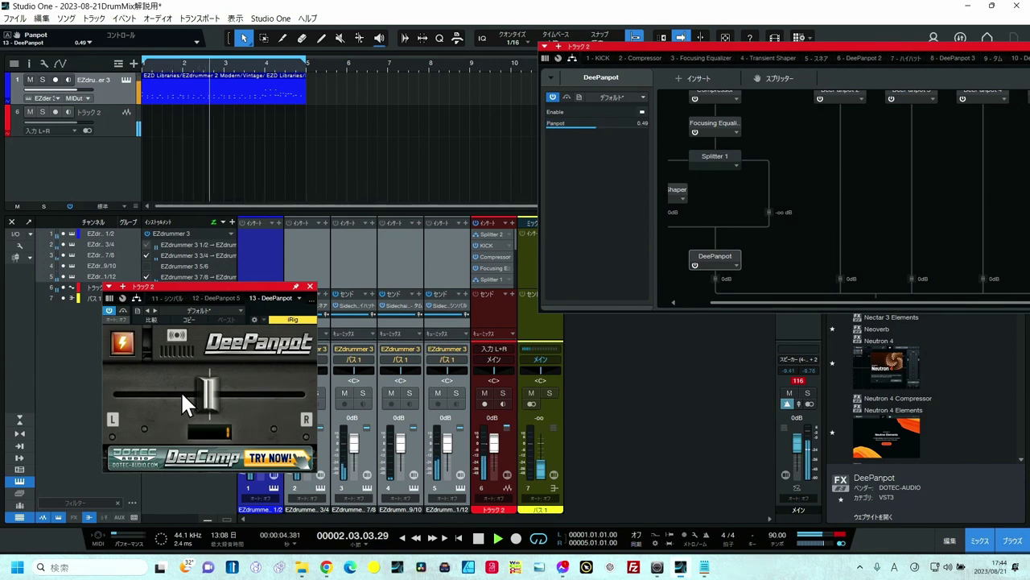
key(space)
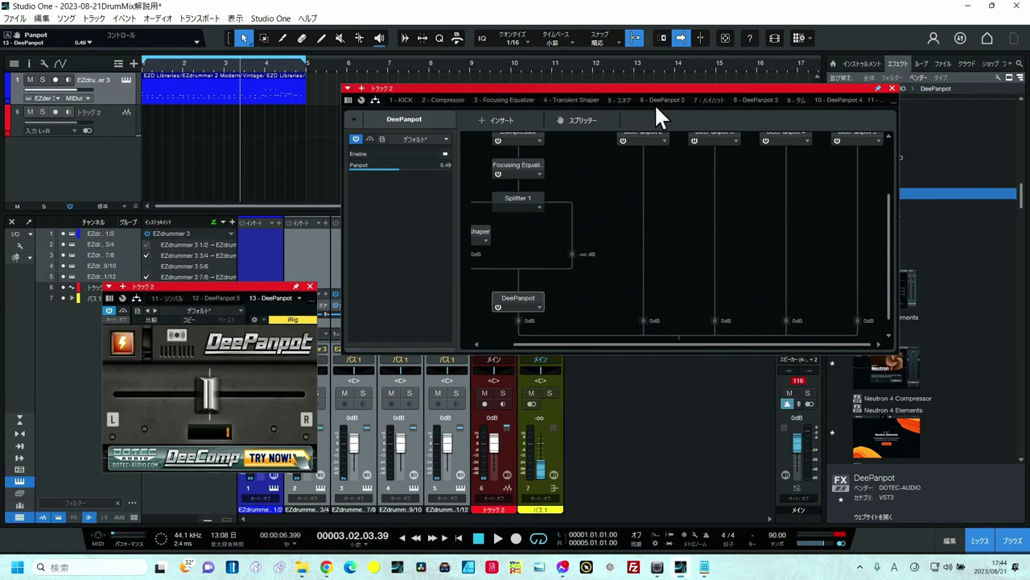
- Open the hi-hat branch's DeePanpot 3, pan it hard right and then hard left to 0.00 during playback, then stop and reposition the routing window
scroll(724, 190, up, 3)
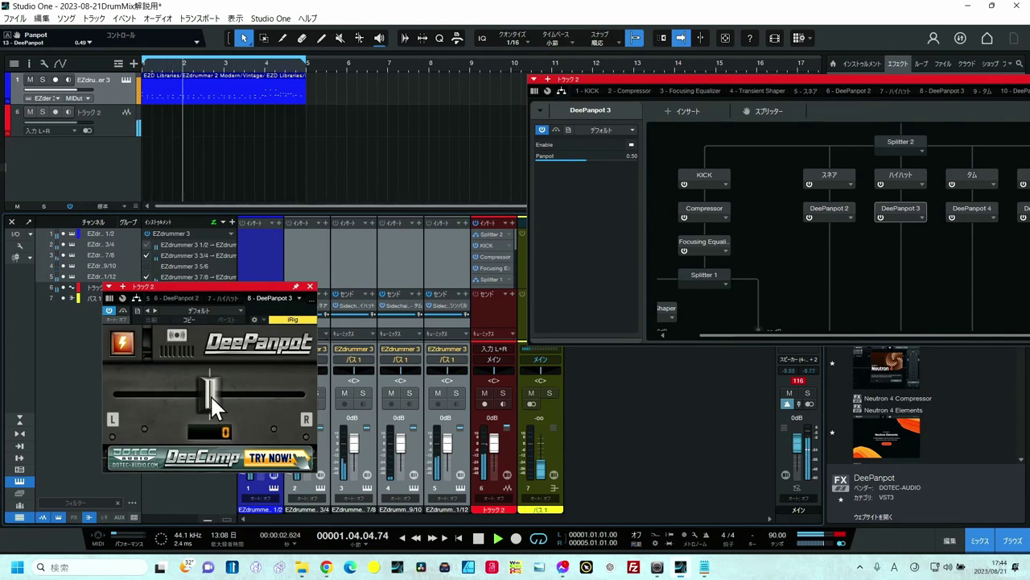
drag(210, 395, 285, 394)
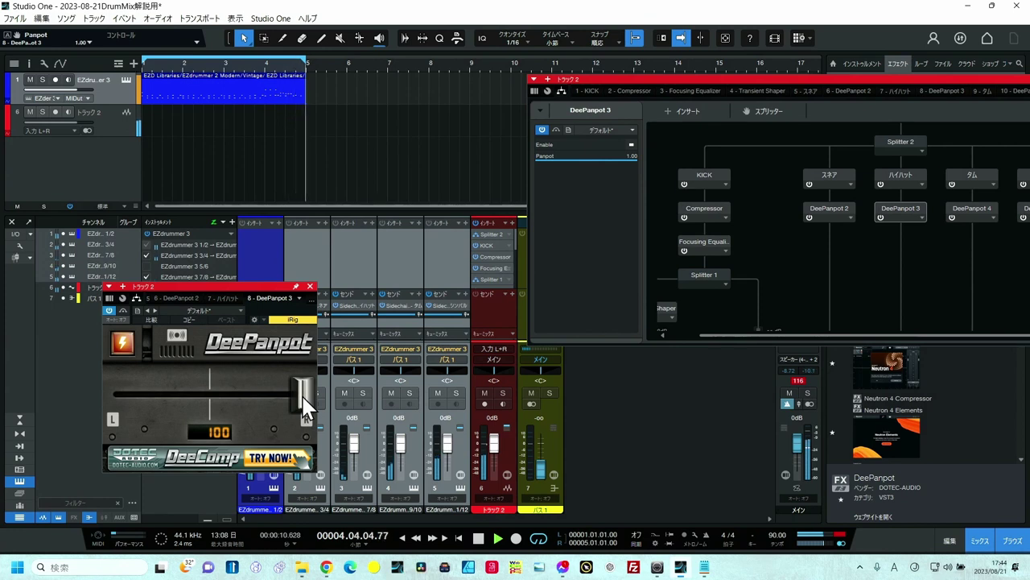
drag(303, 397, 162, 401)
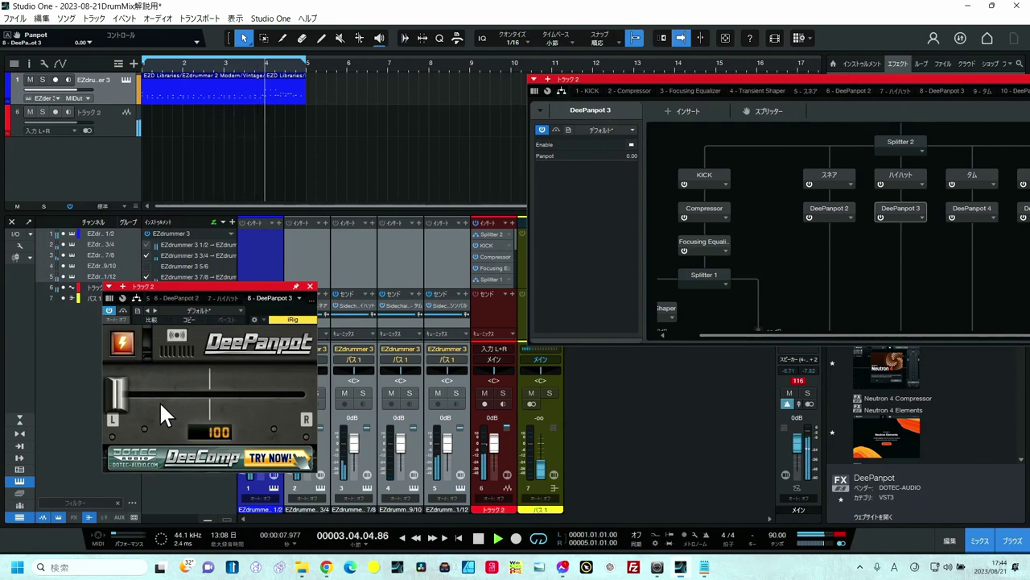
key(space)
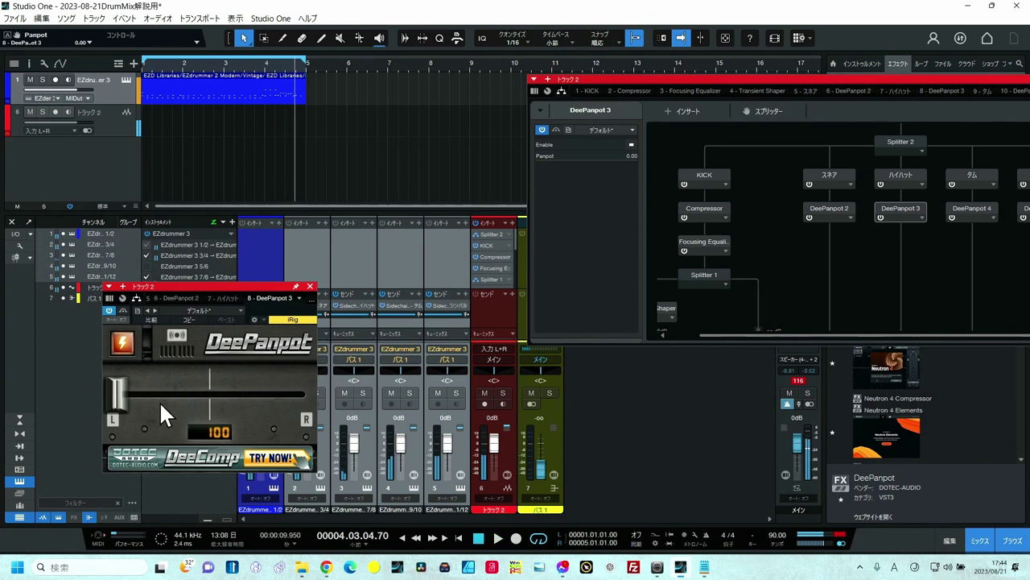
drag(867, 80, 634, 71)
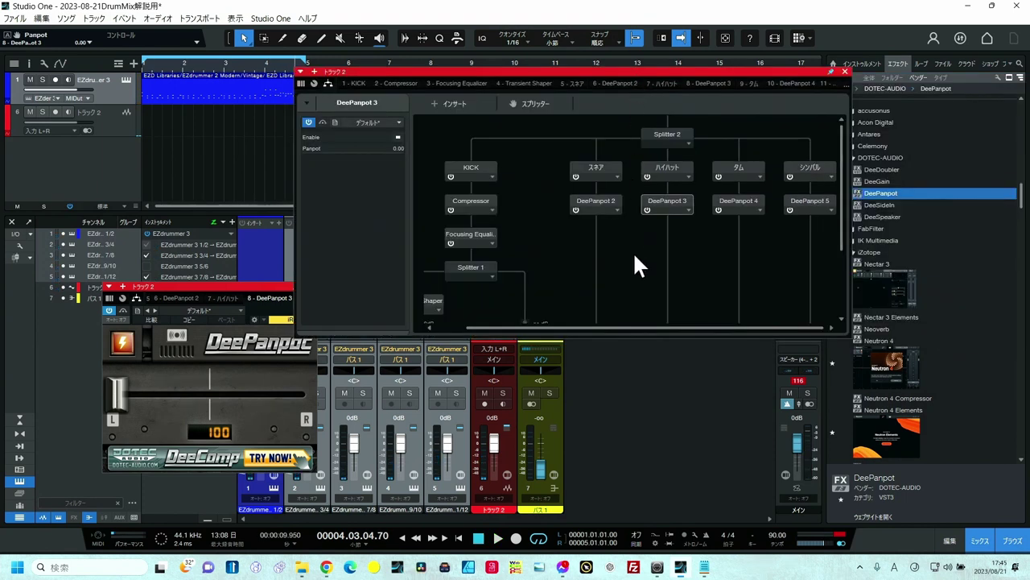
- Enlarge the routing window and insert DOTEC-AUDIO DeeGain on the merged output below Splitter 2's five branches
scroll(634, 258, down, 3)
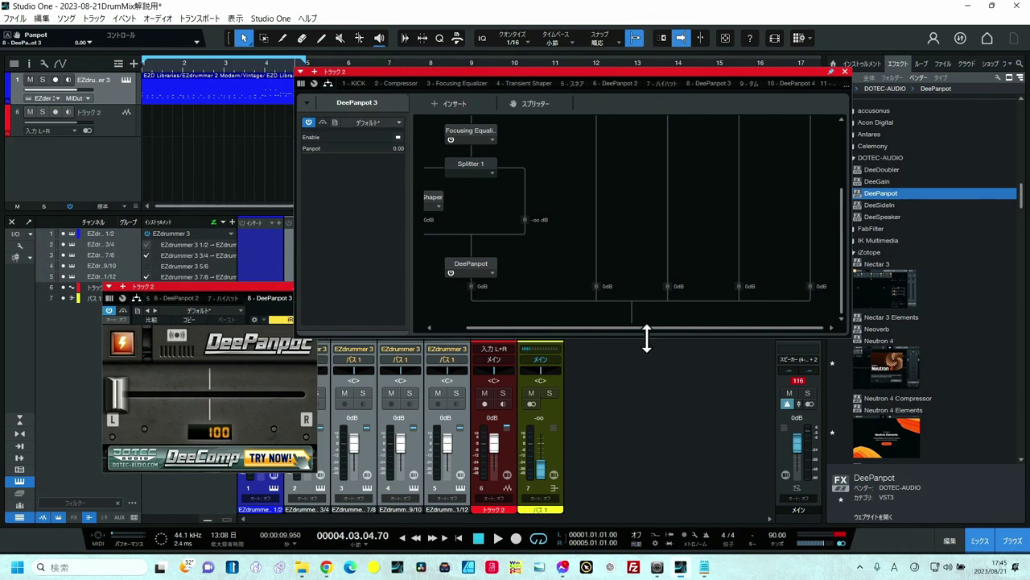
drag(647, 338, 660, 512)
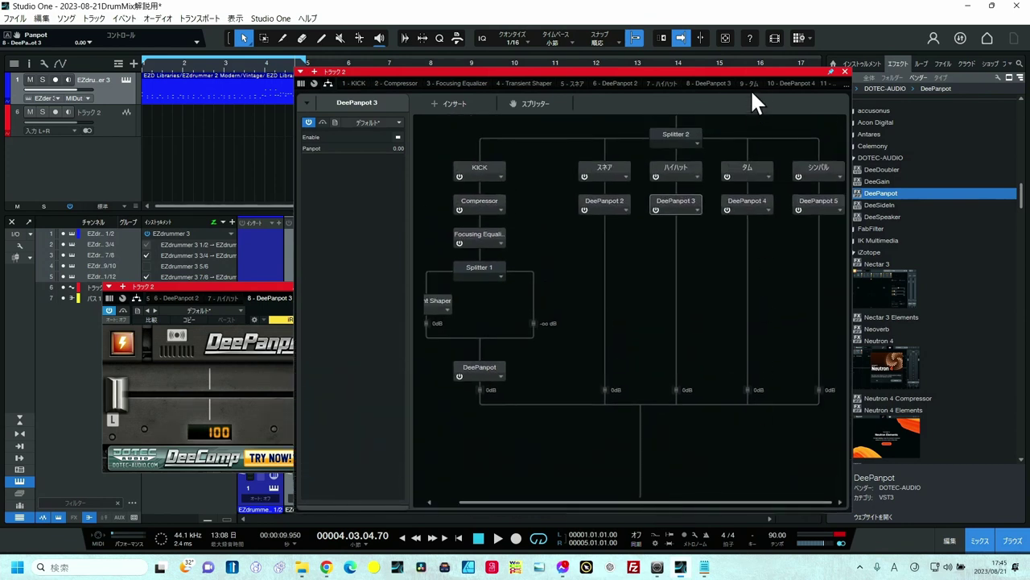
drag(755, 74, 713, 71)
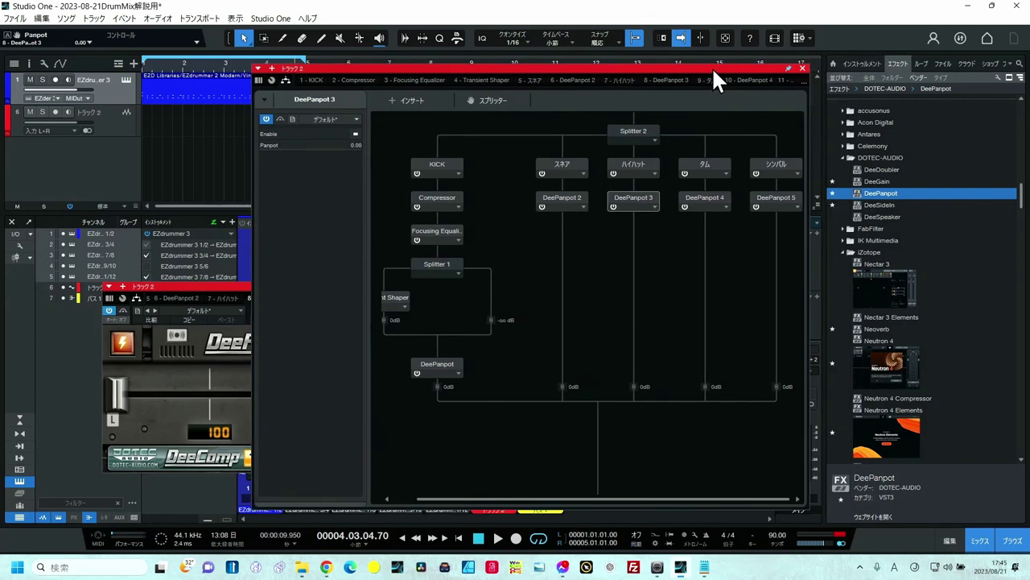
click(876, 181)
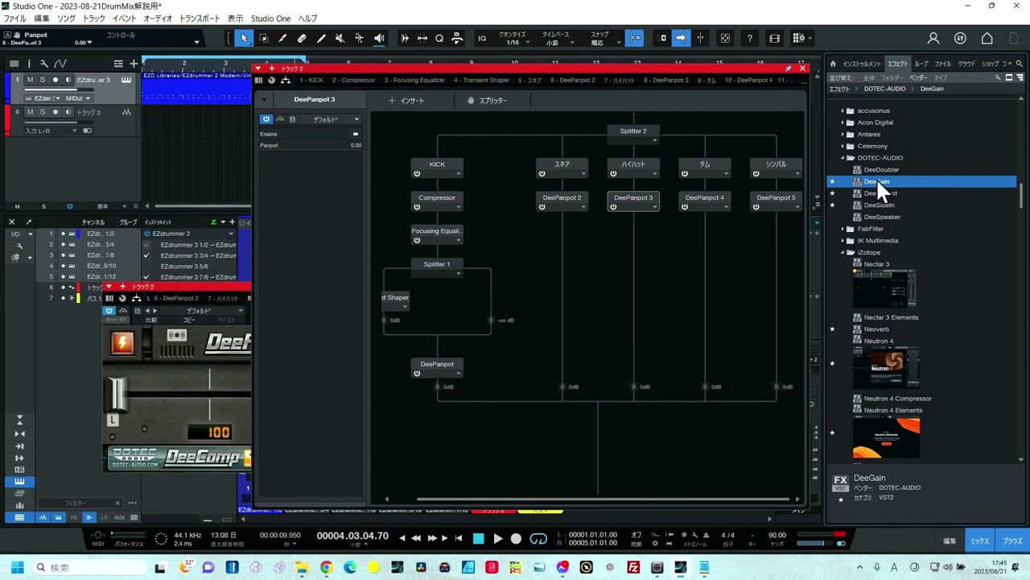
mouse_move(876, 181)
mouse_down()
mouse_move(594, 430)
mouse_move(602, 417)
mouse_up()
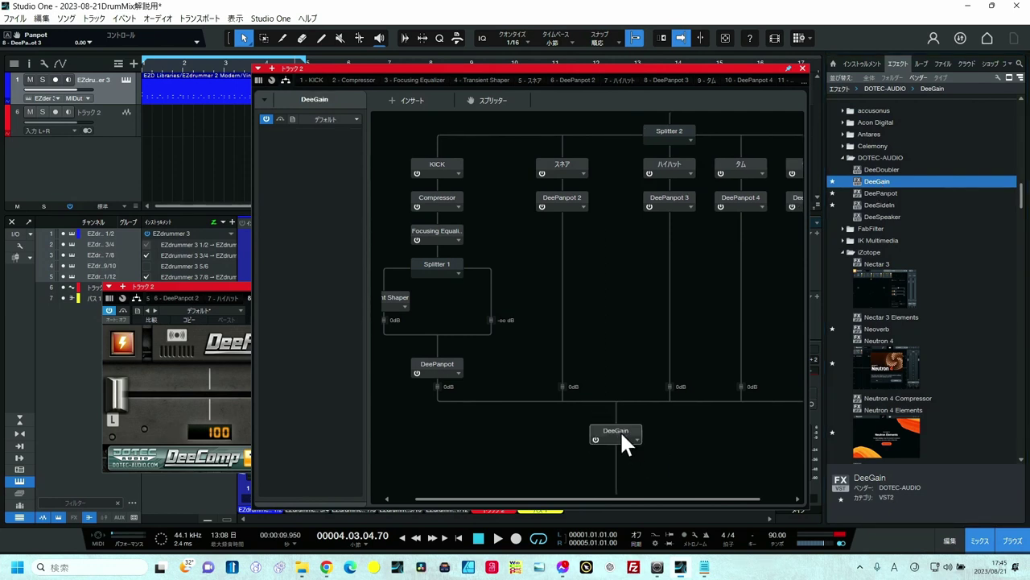
- Try DeeGain's output fader during drum playback, leave it at 0.0, then stop playback and close the routing window
key(space)
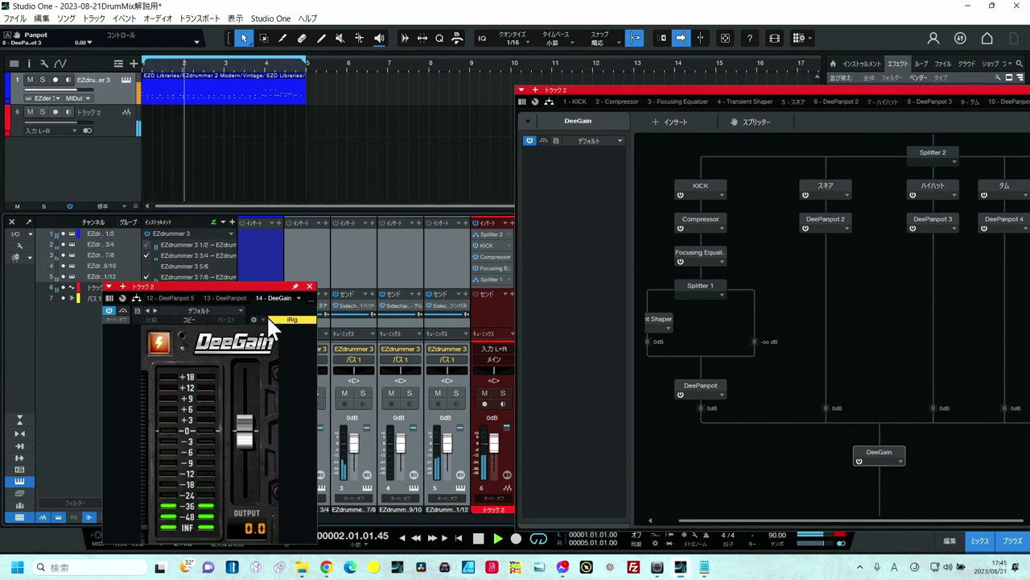
drag(231, 282, 310, 211)
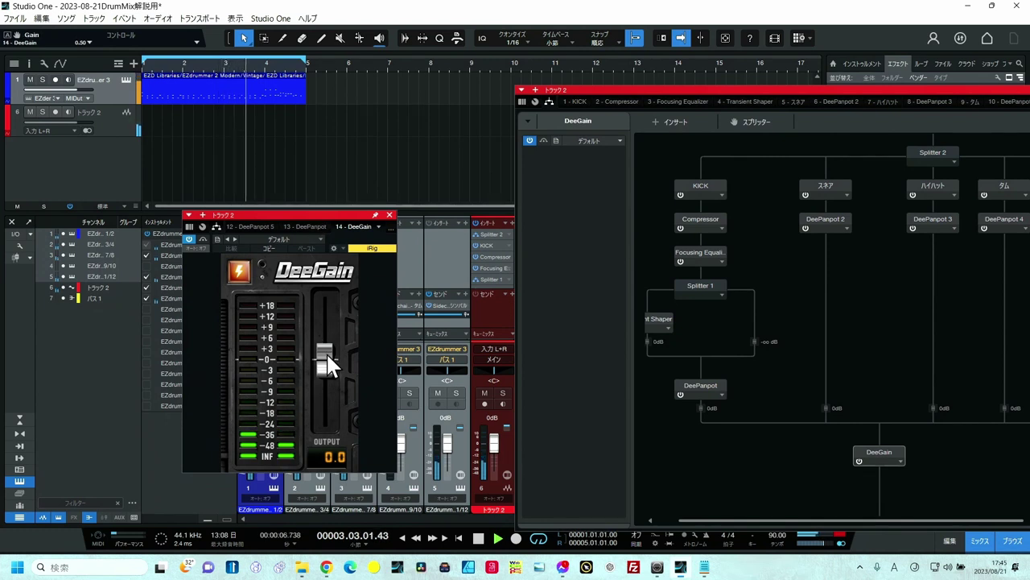
mouse_move(327, 357)
mouse_down()
mouse_move(325, 308)
mouse_move(329, 415)
mouse_move(328, 355)
mouse_up()
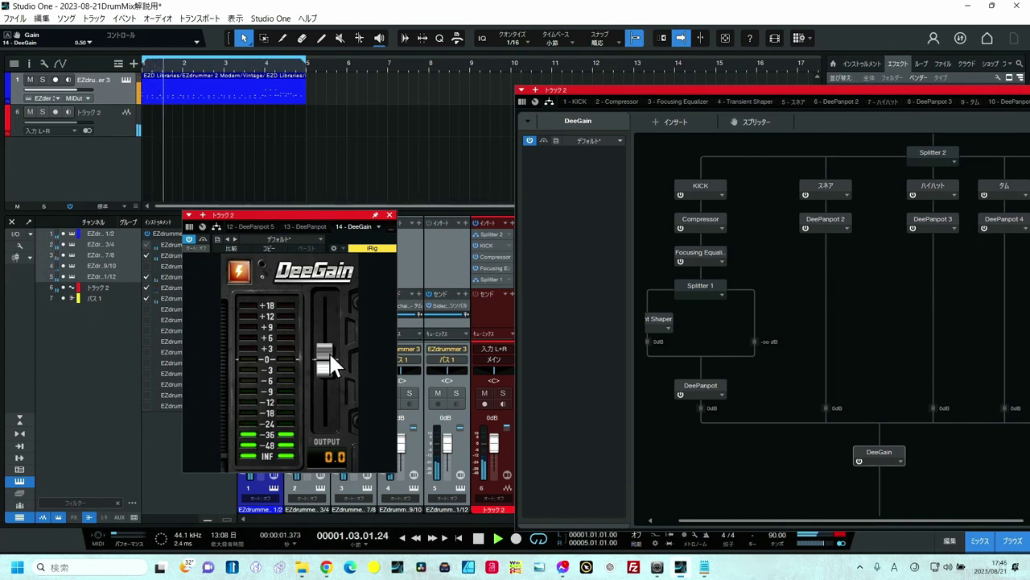
key(space)
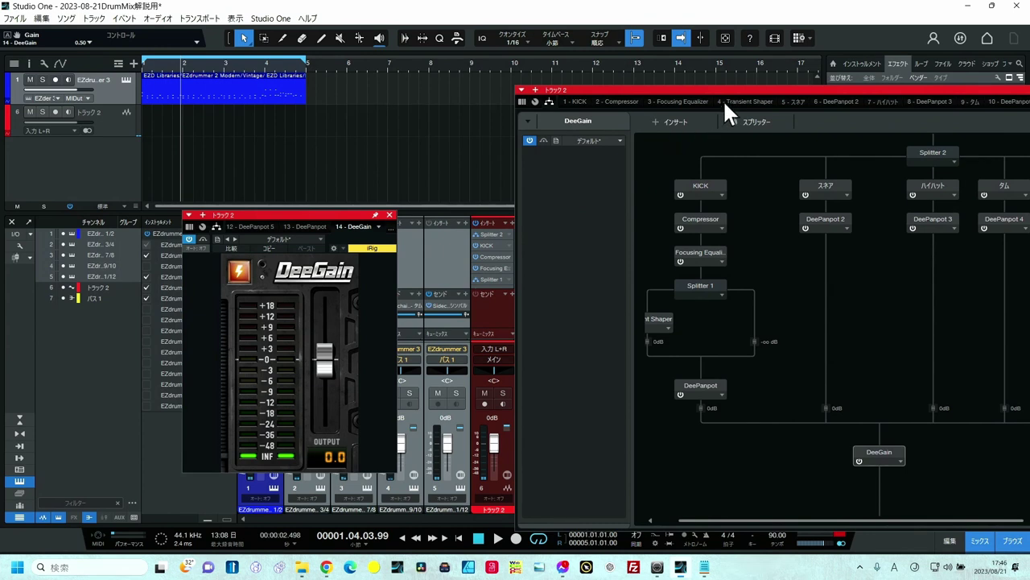
drag(728, 86, 472, 58)
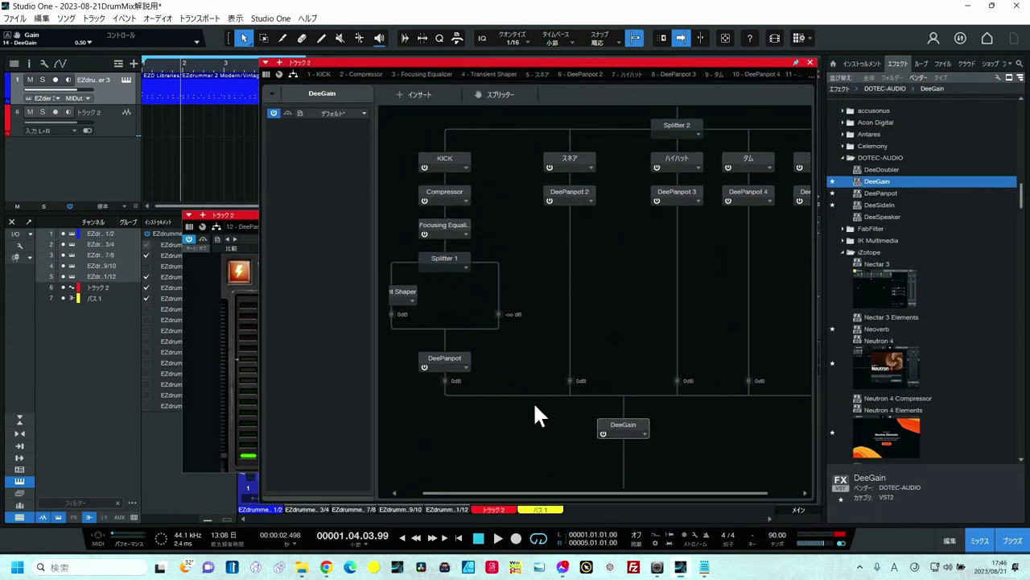
scroll(551, 424, right, 1)
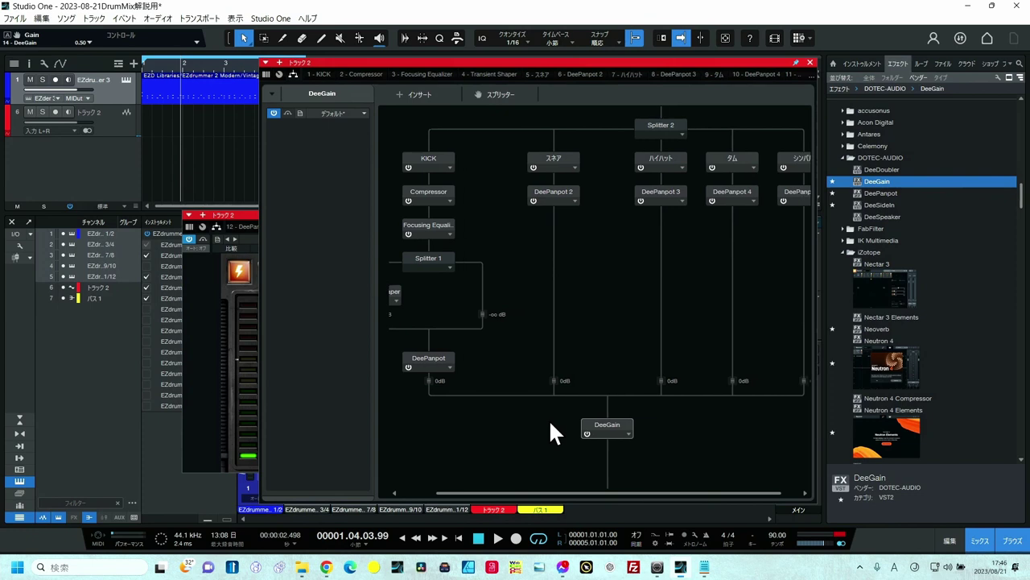
click(809, 63)
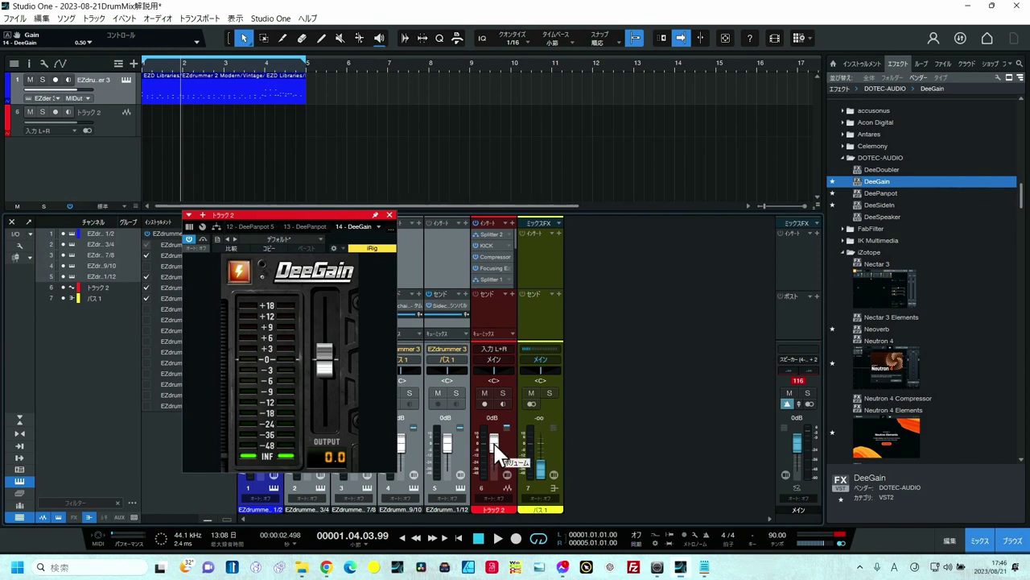
- Toggle the insert bypass on トラック 2 and set its channel volume to +0.9 dB during playback, then stop
click(472, 221)
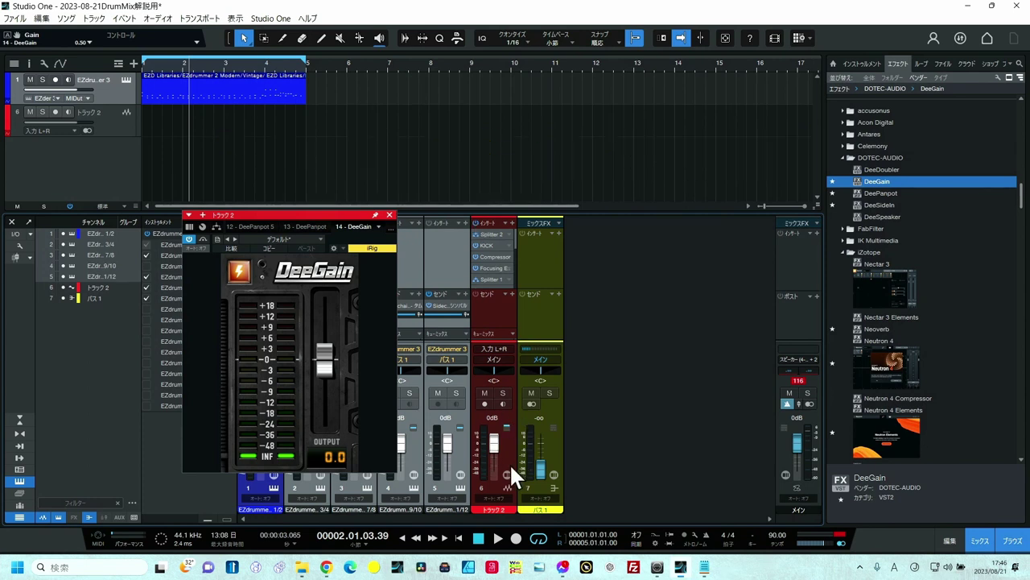
key(space)
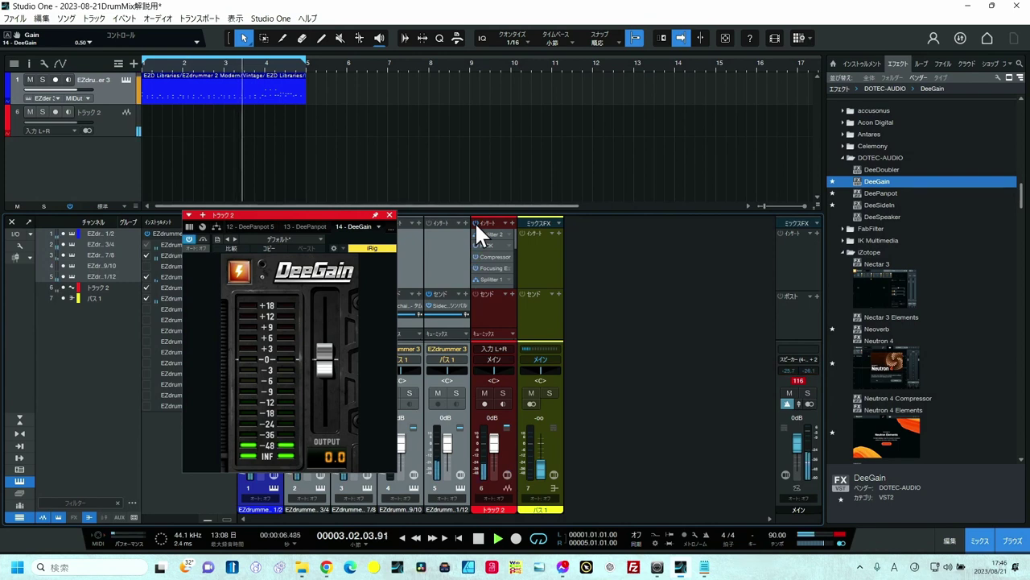
mouse_move(488, 444)
mouse_down()
mouse_move(496, 477)
mouse_move(494, 444)
mouse_up()
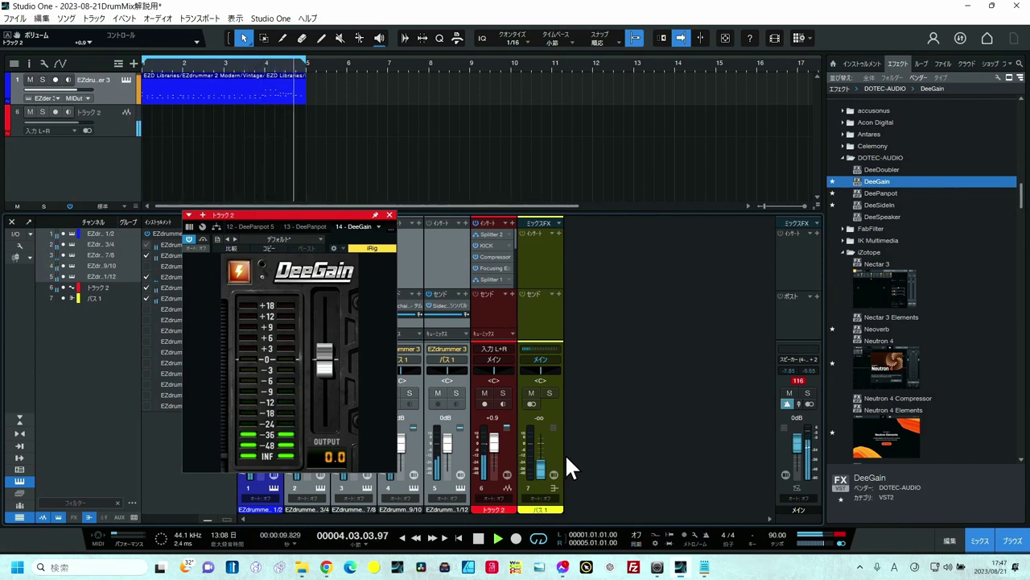
key(space)
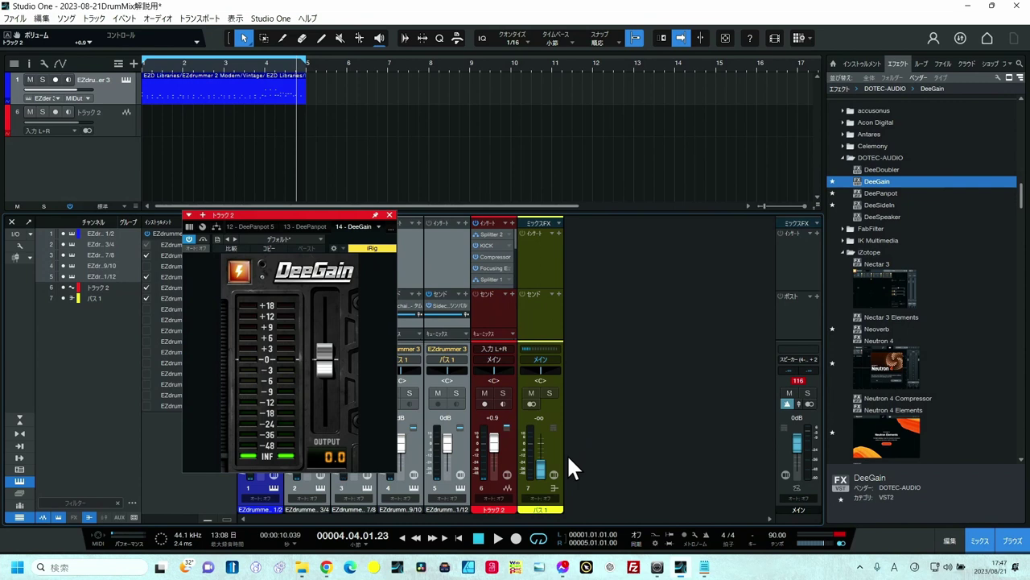
- Switch to the Notepad setup notes and review the lines on DeeGain and VU metering, per-split plug-ins, and DOTEC latency and CPU load
click(704, 567)
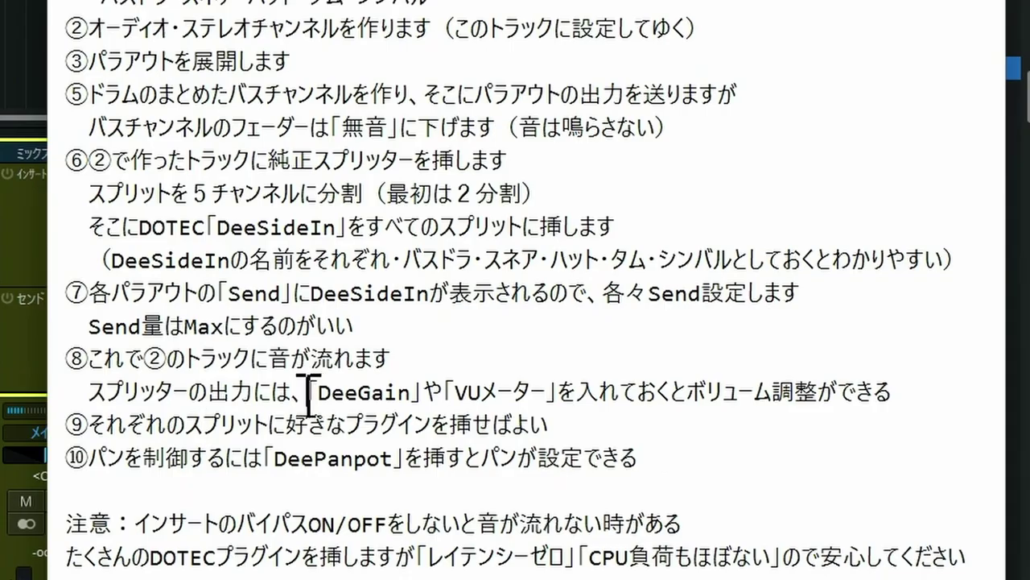
drag(310, 392, 561, 393)
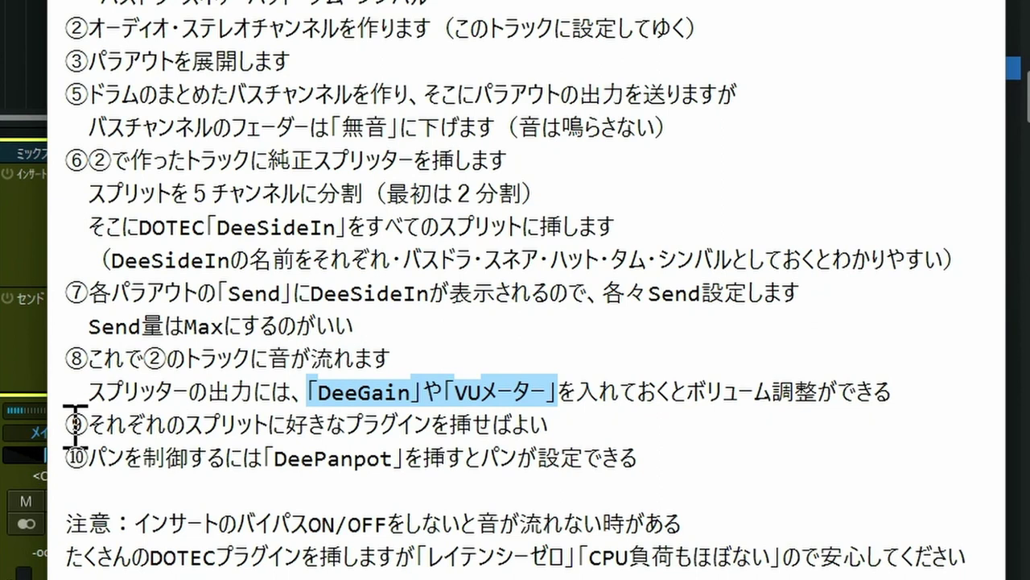
drag(67, 424, 593, 427)
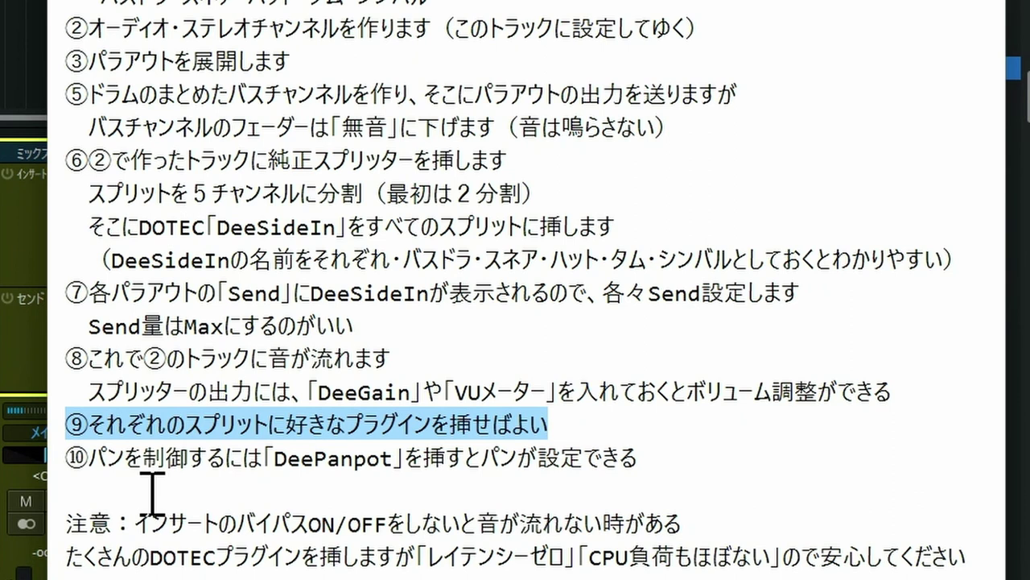
scroll(153, 488, down, 2)
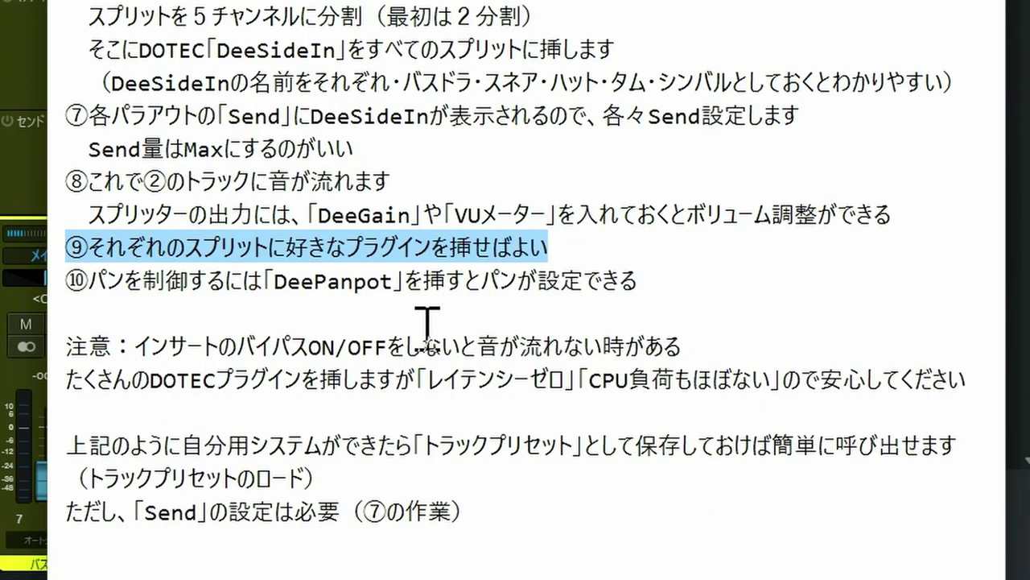
click(69, 384)
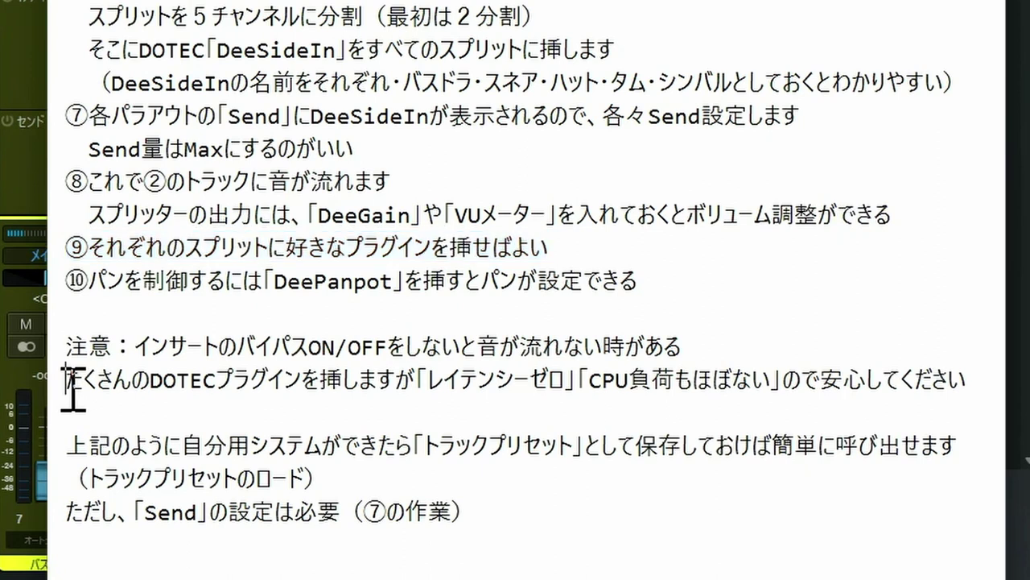
drag(69, 385, 975, 379)
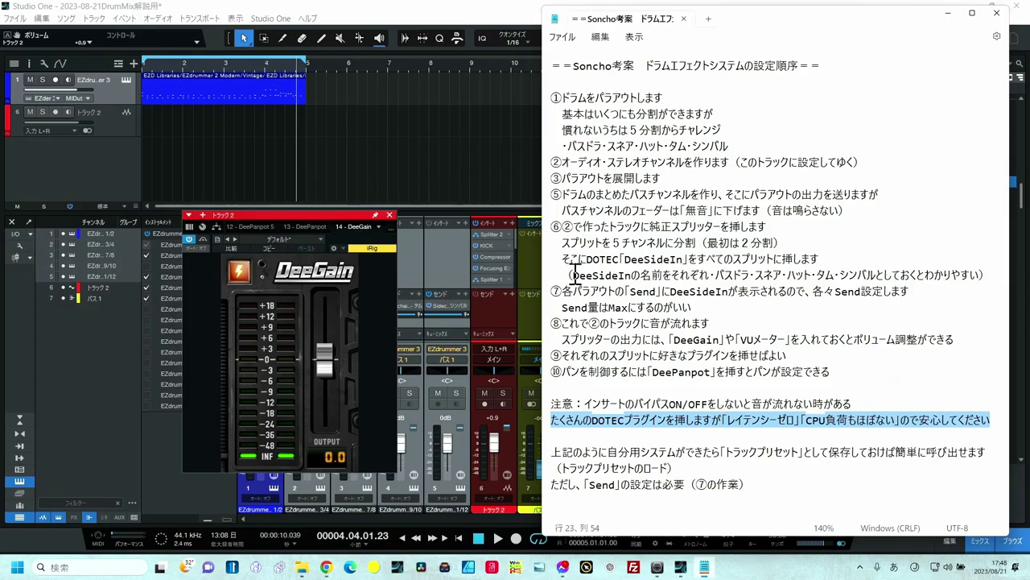
- Open Studio One's performance monitor with the device list shown, examine each plug-in's CPU load during drum playback, then stop
click(235, 19)
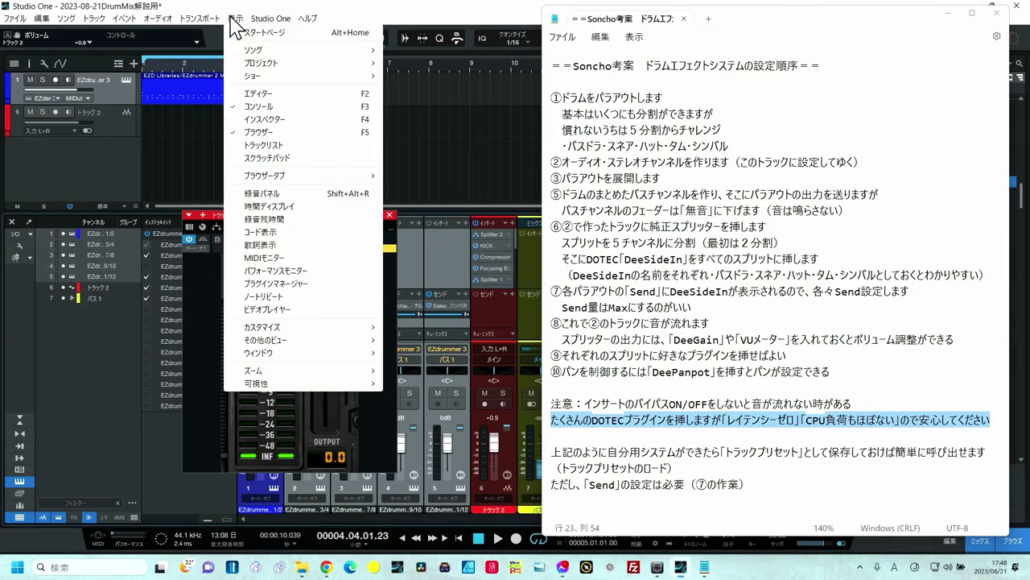
click(259, 271)
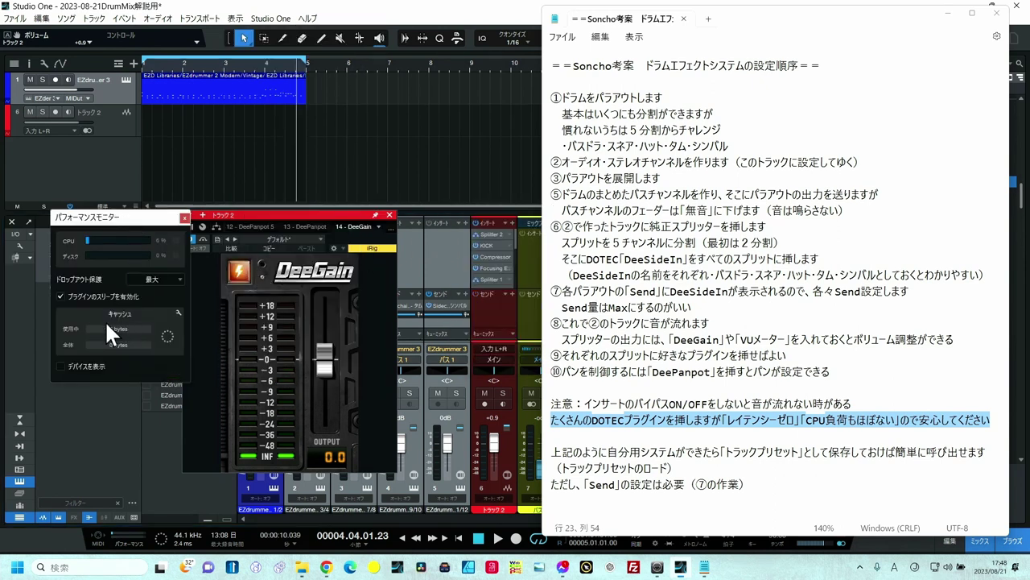
click(62, 366)
drag(164, 217, 133, 134)
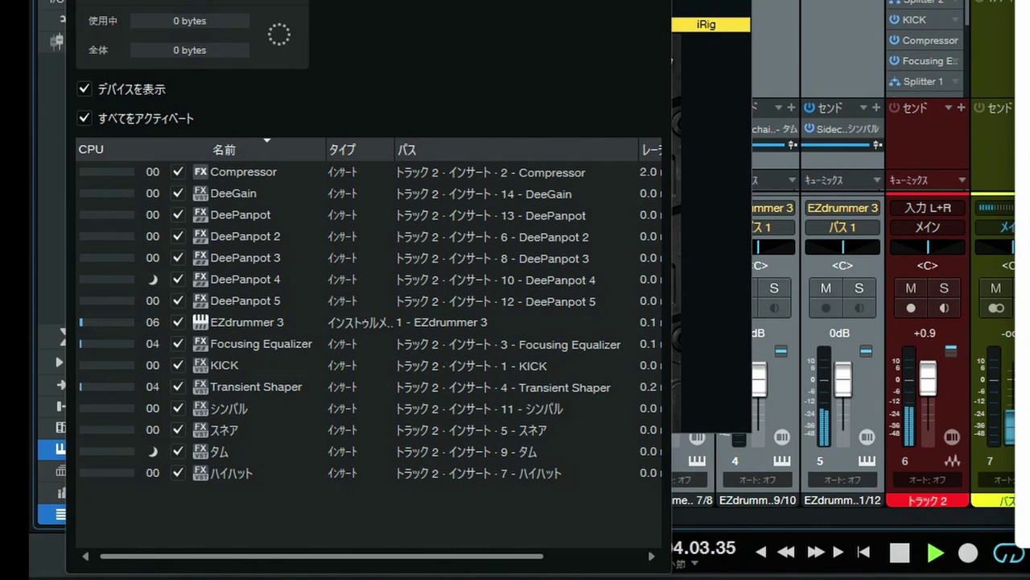
key(space)
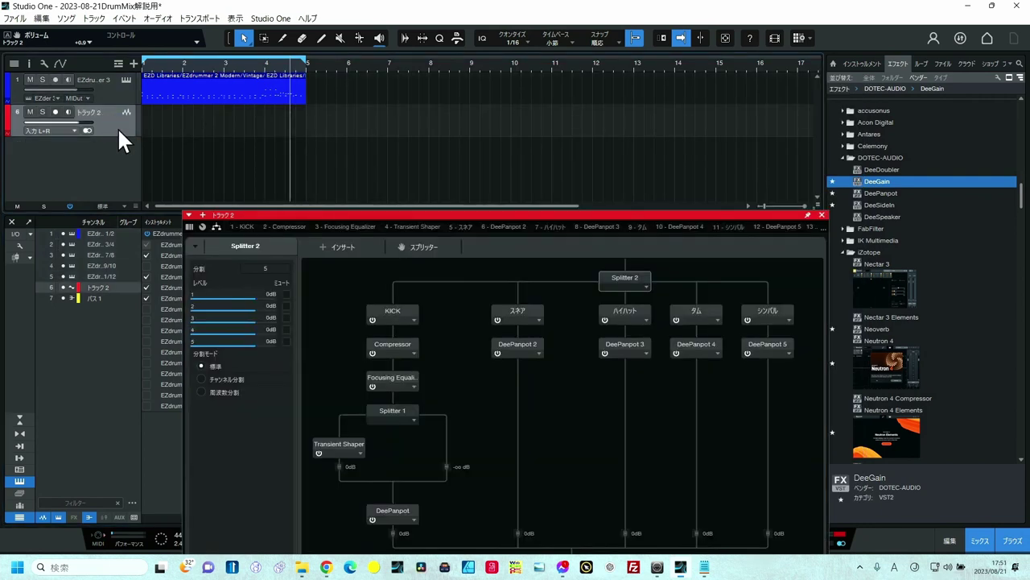
- Save トラック 2 as a track preset named ドラムシステム
right_click(118, 128)
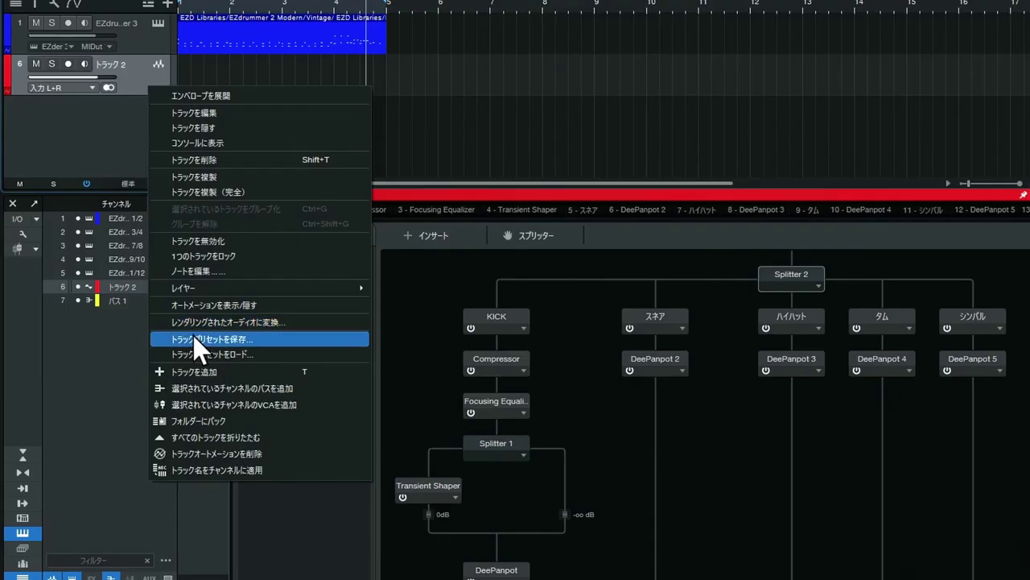
click(197, 339)
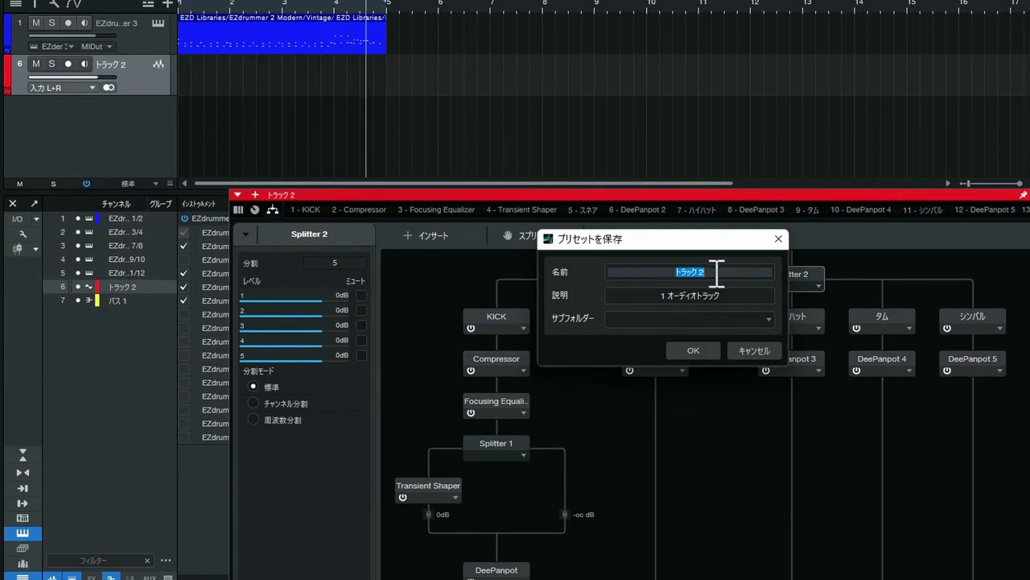
drag(718, 271, 651, 269)
text(ドラムシステム)
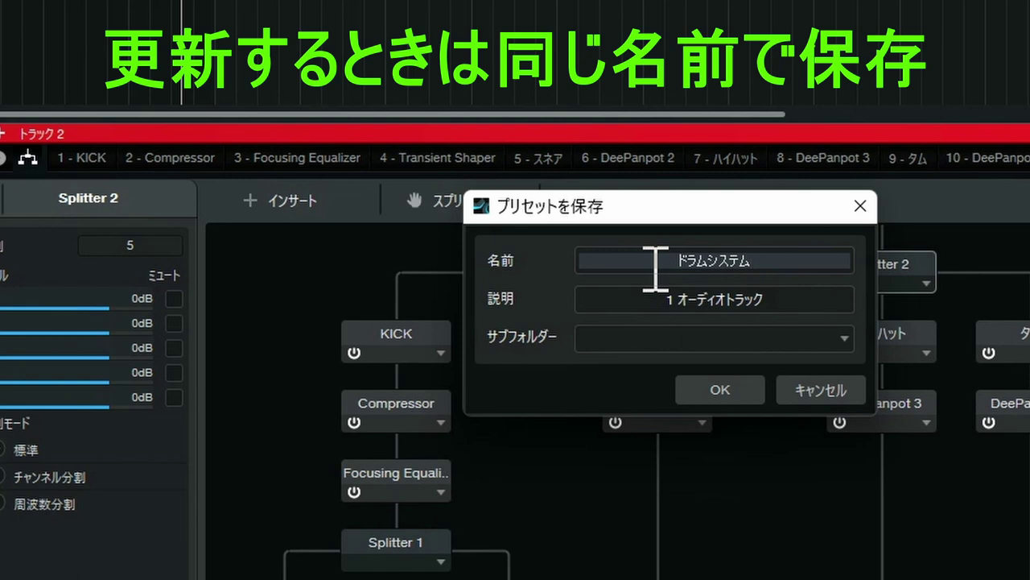
click(718, 391)
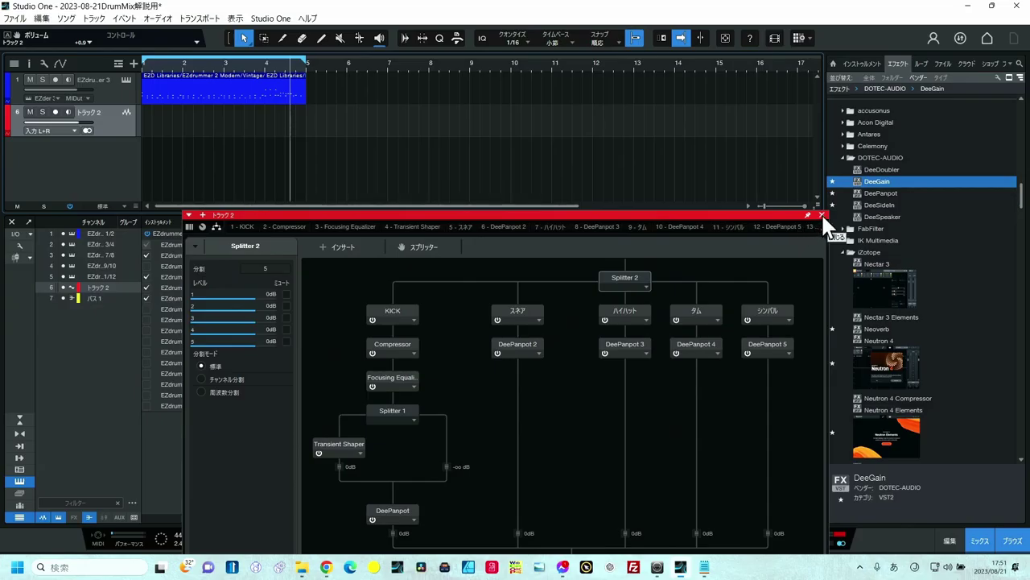
- Close the routing window and delete トラック 2 from the song
click(821, 215)
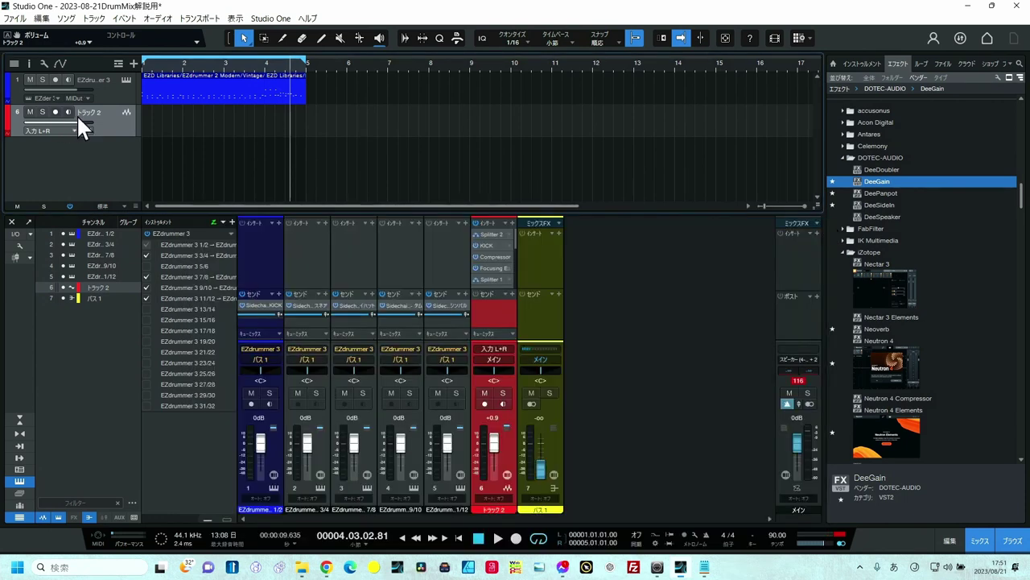
right_click(111, 122)
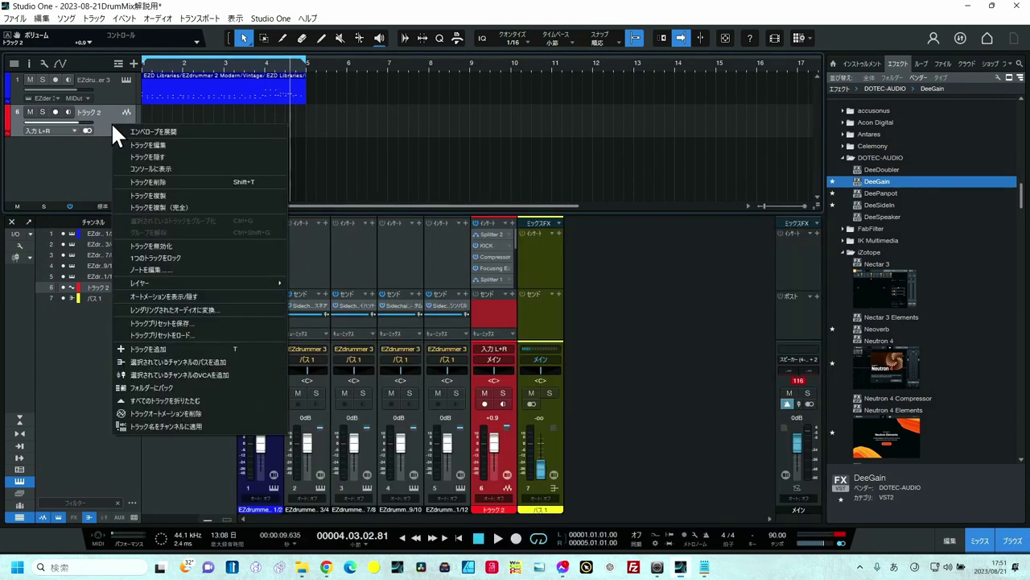
click(135, 181)
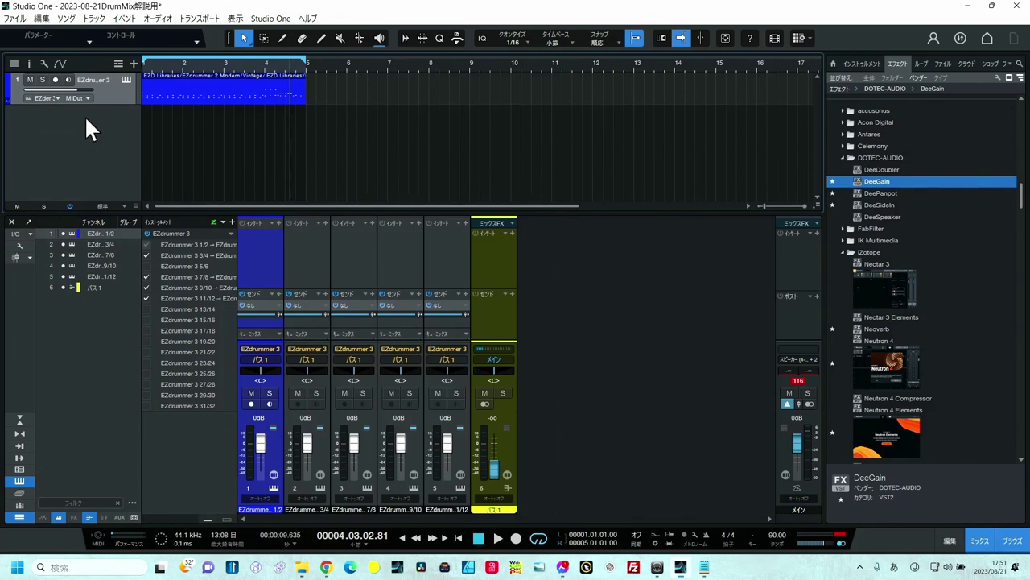
- Load the track preset ドラムシステム into the song
right_click(86, 118)
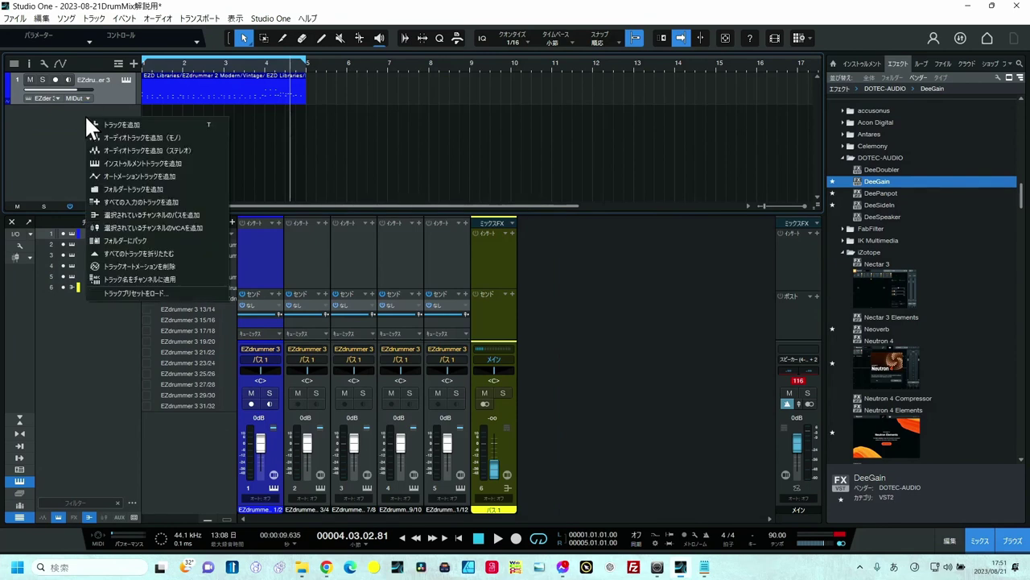
click(109, 293)
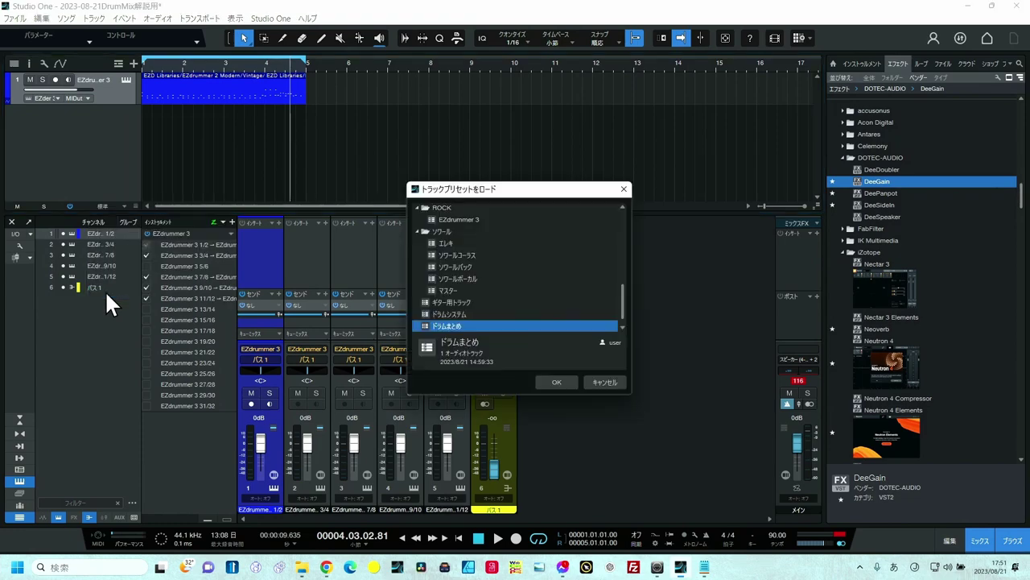
click(399, 339)
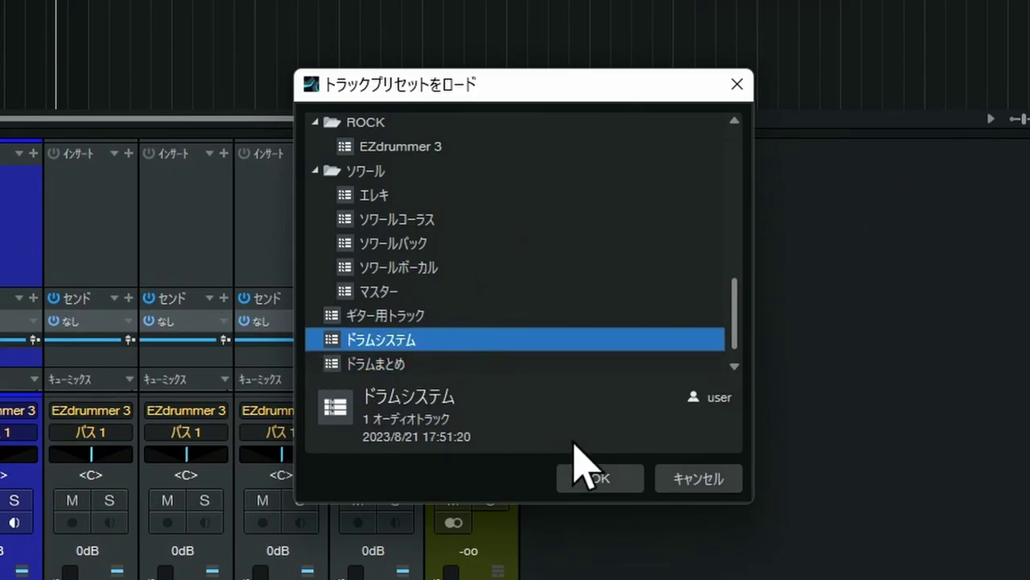
click(598, 477)
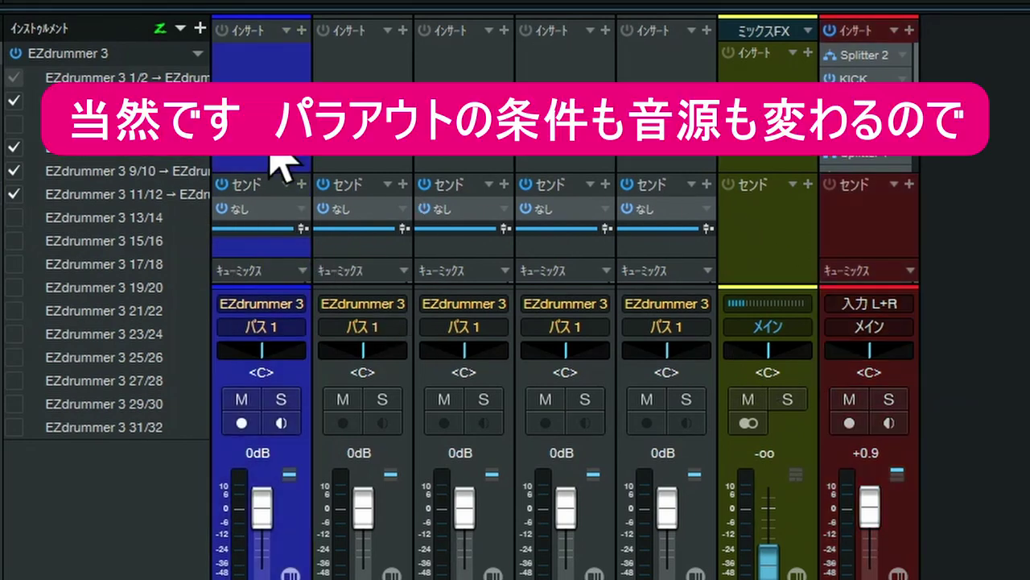
- Delete the unassigned なし sends from all five EZdrummer 3 channels at once, then clear the multi-channel selection
shift+click(635, 155)
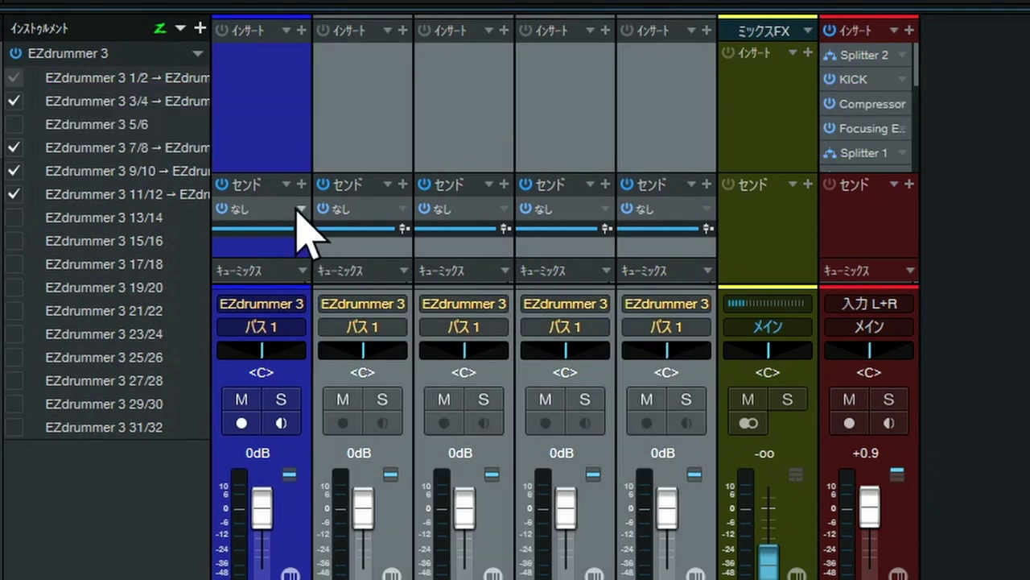
right_click(297, 224)
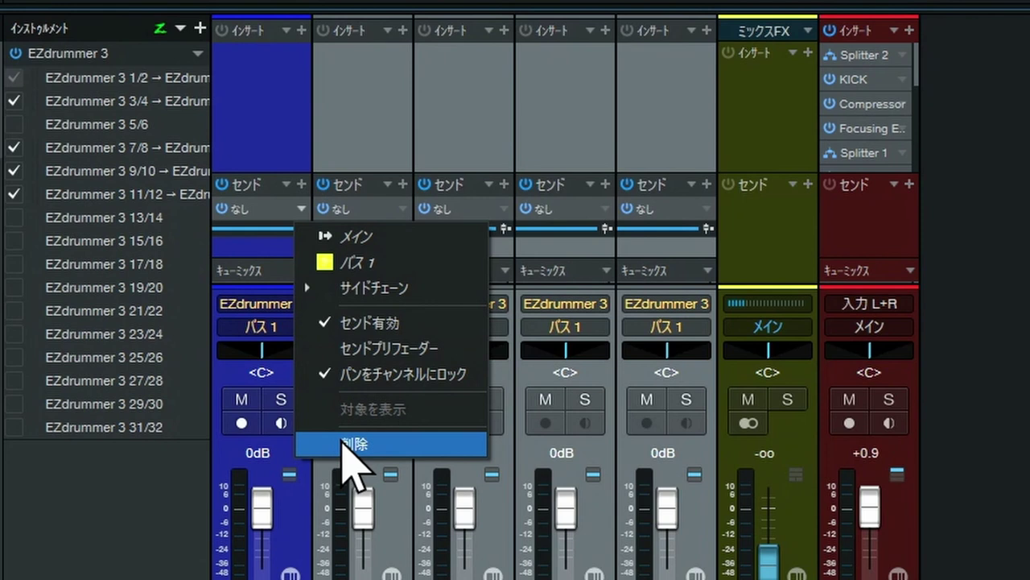
click(352, 444)
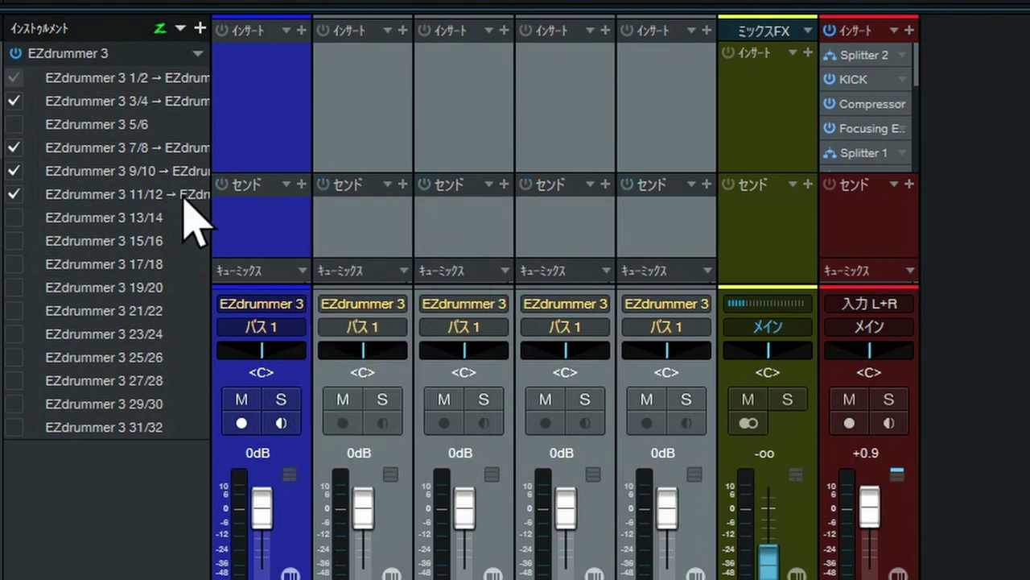
click(273, 238)
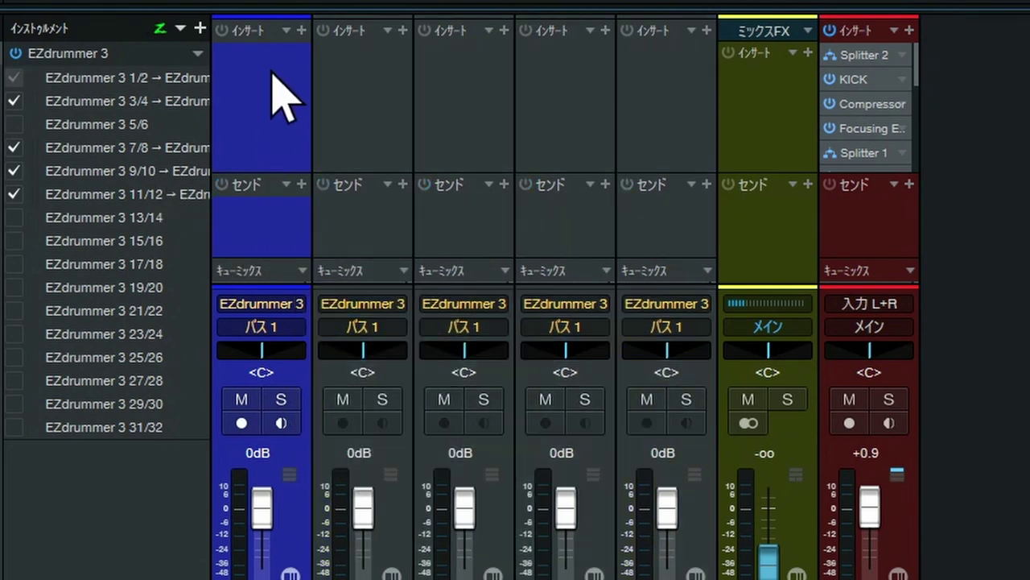
- Add sidechain sends to トラック 2's inserts: EZdrummer 3 1/2 to KICK and 3/4 to スネア
click(301, 184)
click(338, 263)
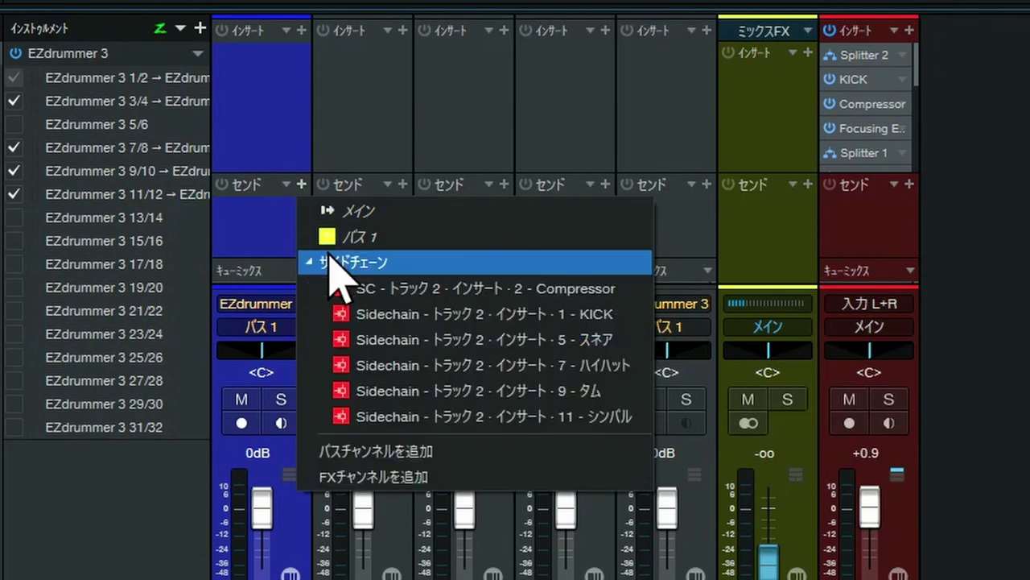
click(443, 320)
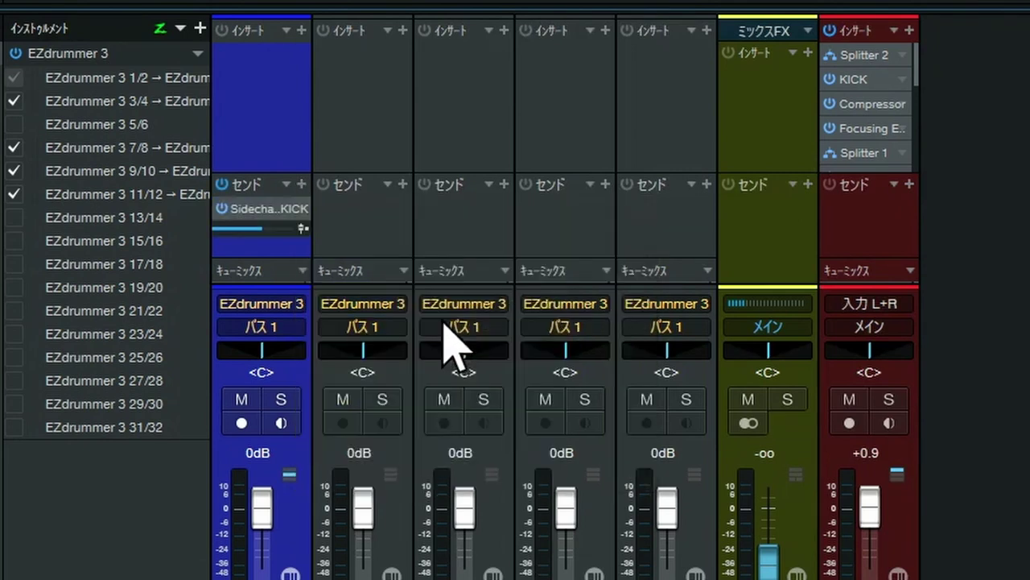
click(402, 184)
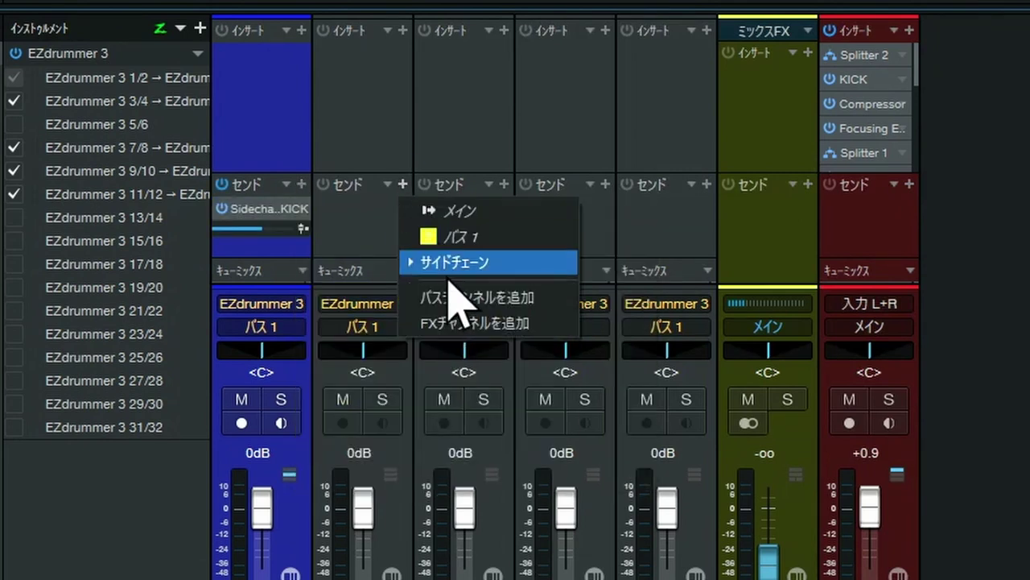
click(453, 266)
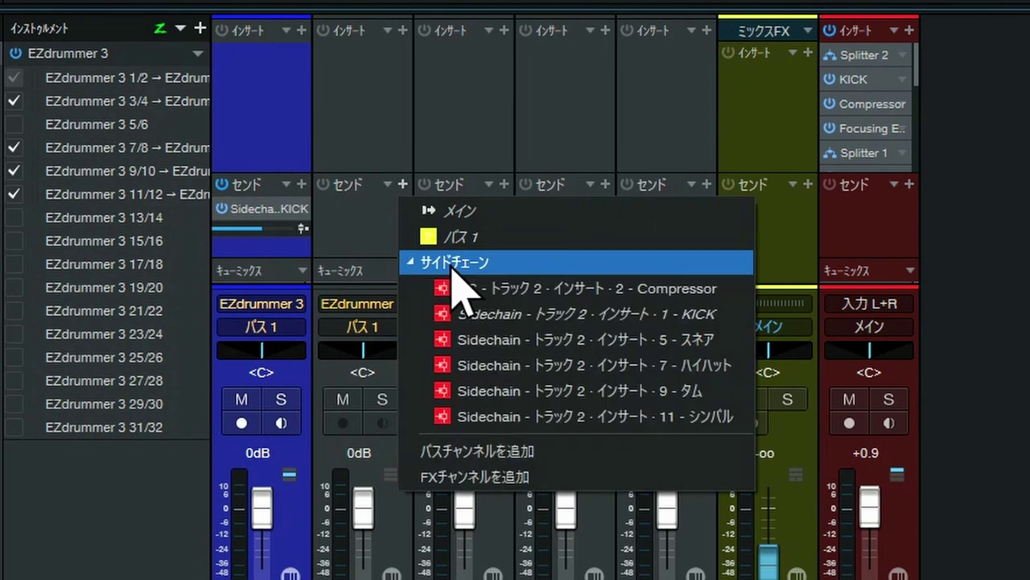
click(534, 338)
- Add sidechain sends to トラック 2's inserts: EZdrummer 3 7/8 to ハイハット and 9/10 to タム
click(503, 184)
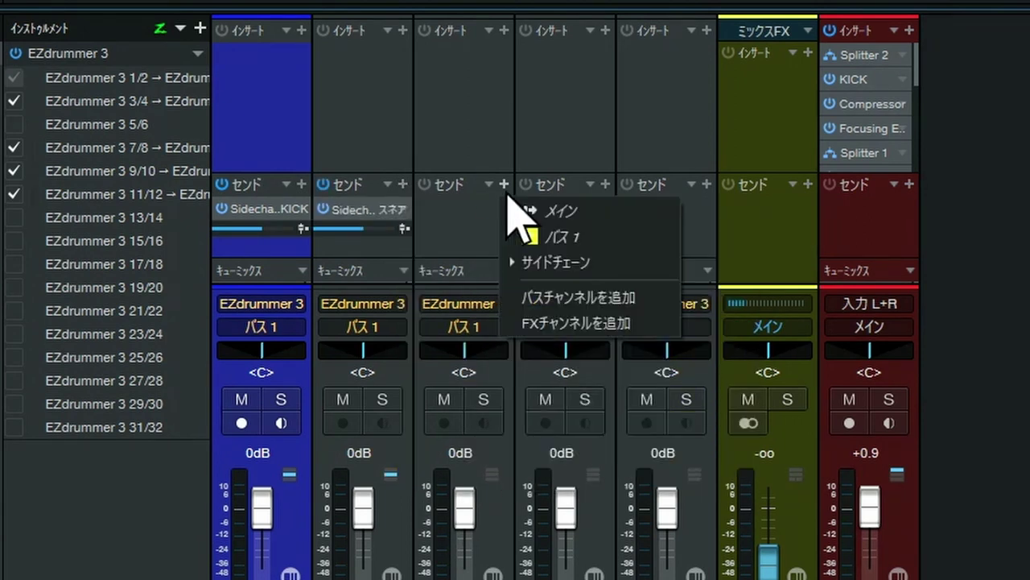
click(529, 265)
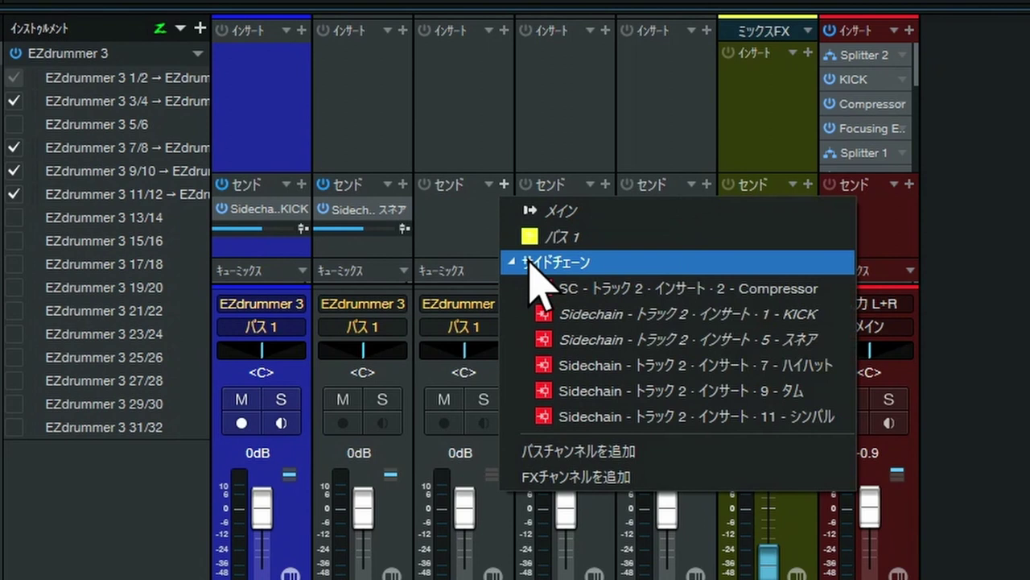
click(668, 363)
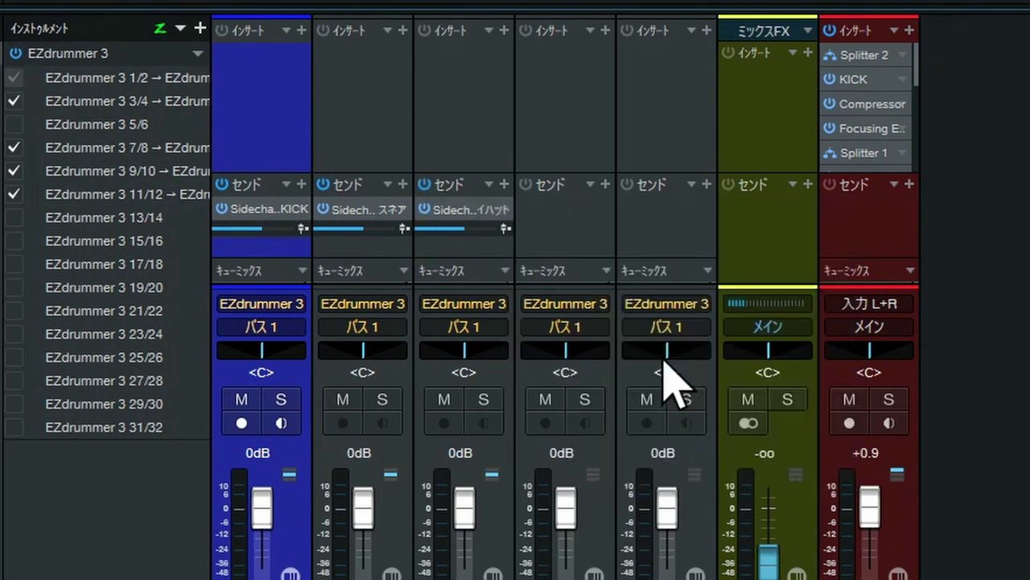
click(605, 185)
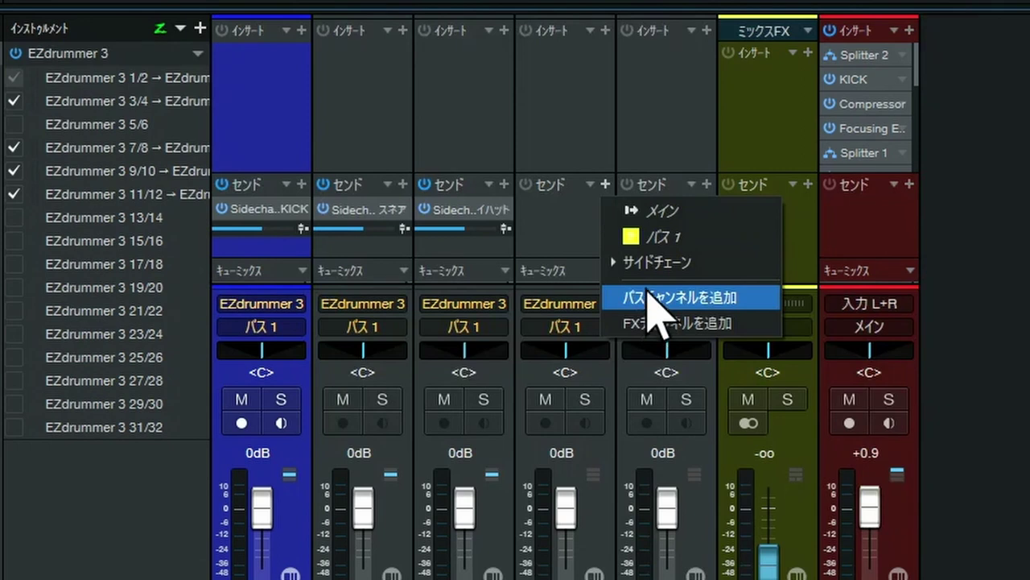
click(648, 263)
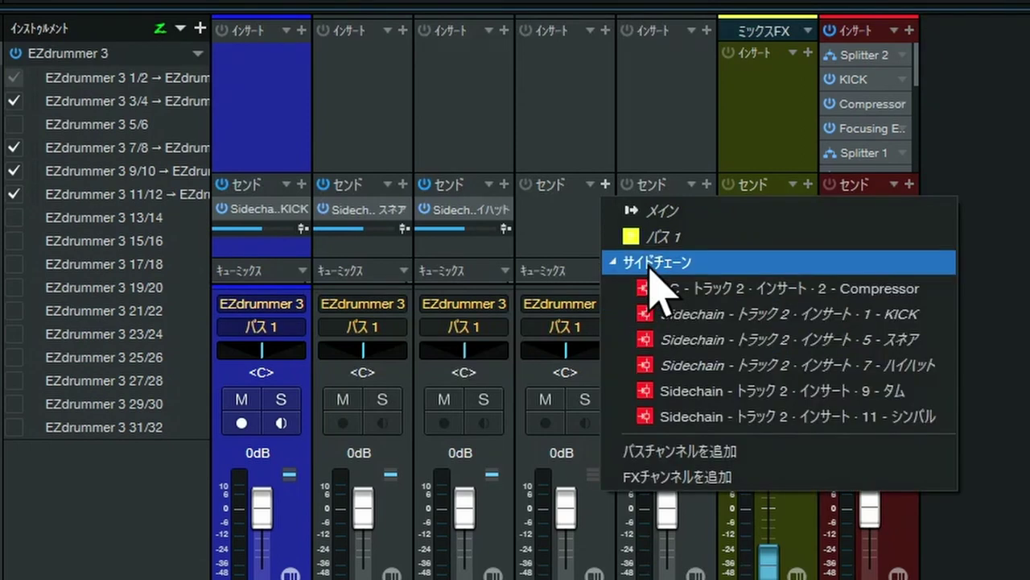
click(740, 393)
- Add a sidechain send from EZdrummer 3 11/12 to シンバル and raise all five channels' send levels to +10.0
click(706, 186)
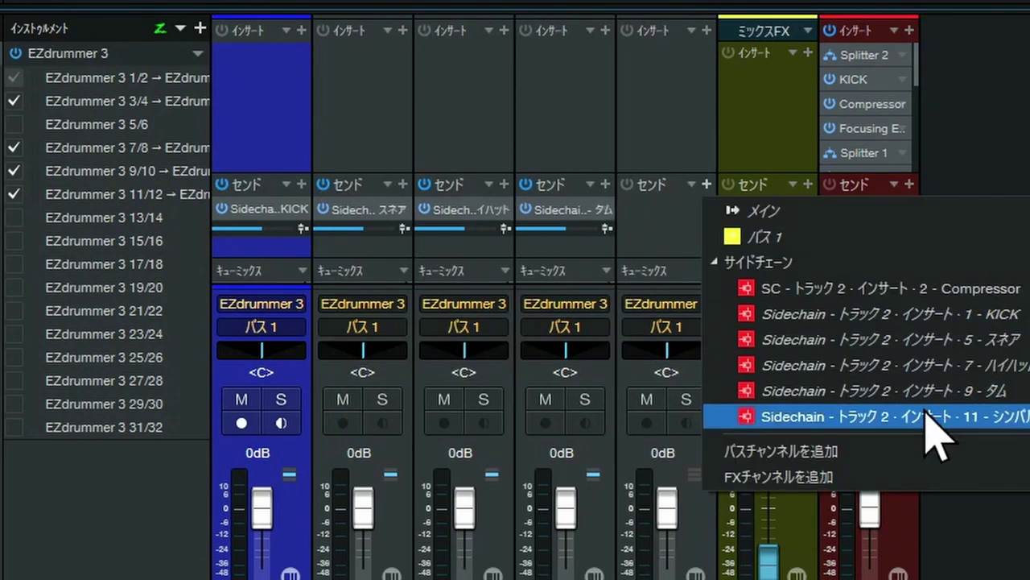
click(925, 410)
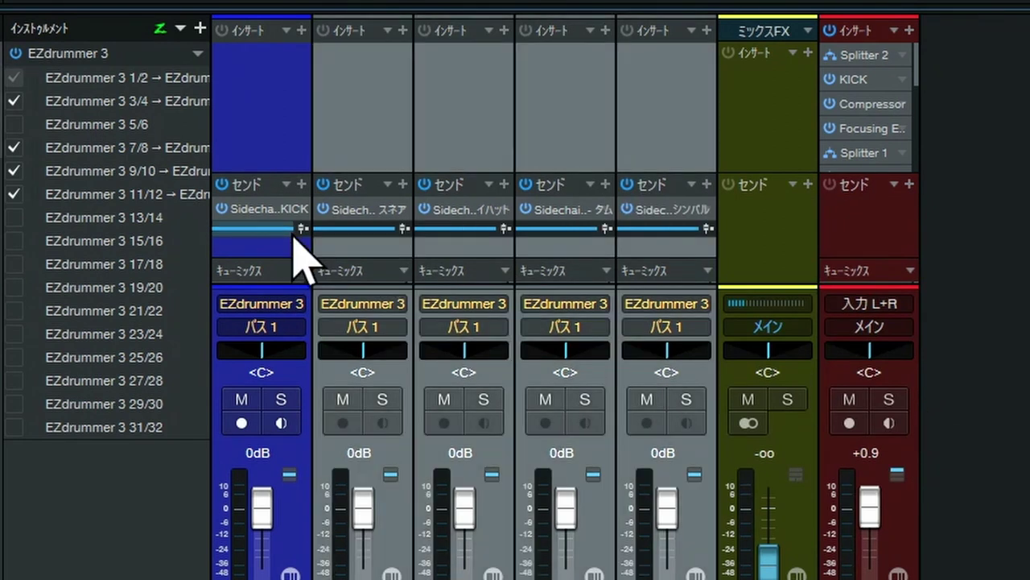
mouse_move(294, 230)
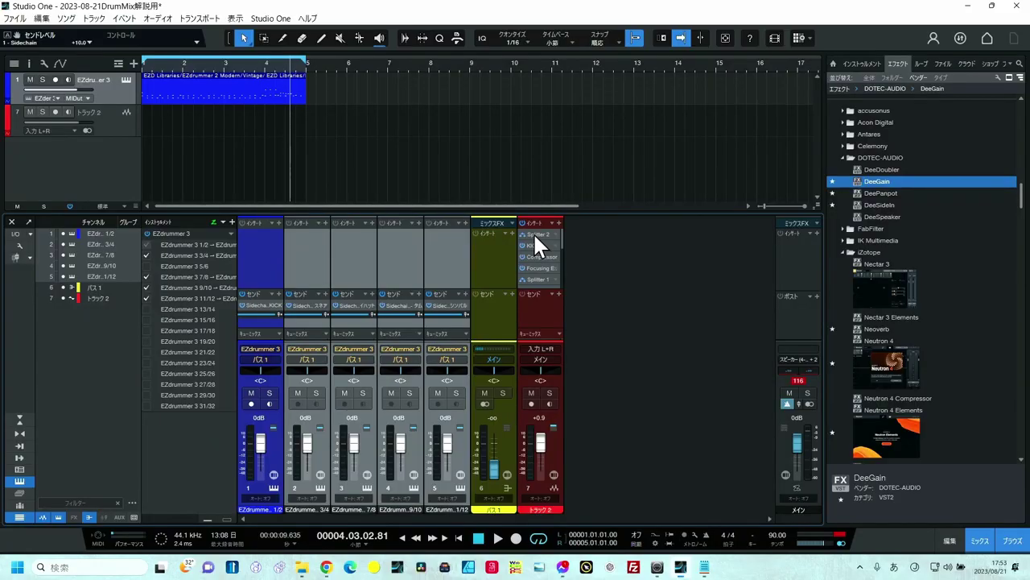
- Open トラック 2's Splitter 2 routing and play the drums briefly to check the signal through the reloaded system
click(533, 232)
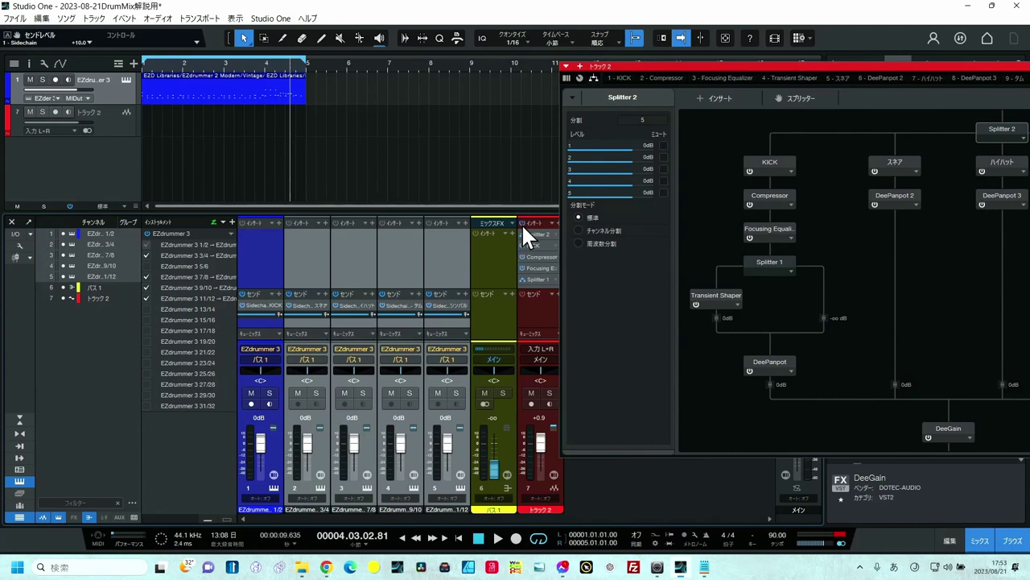
key(space)
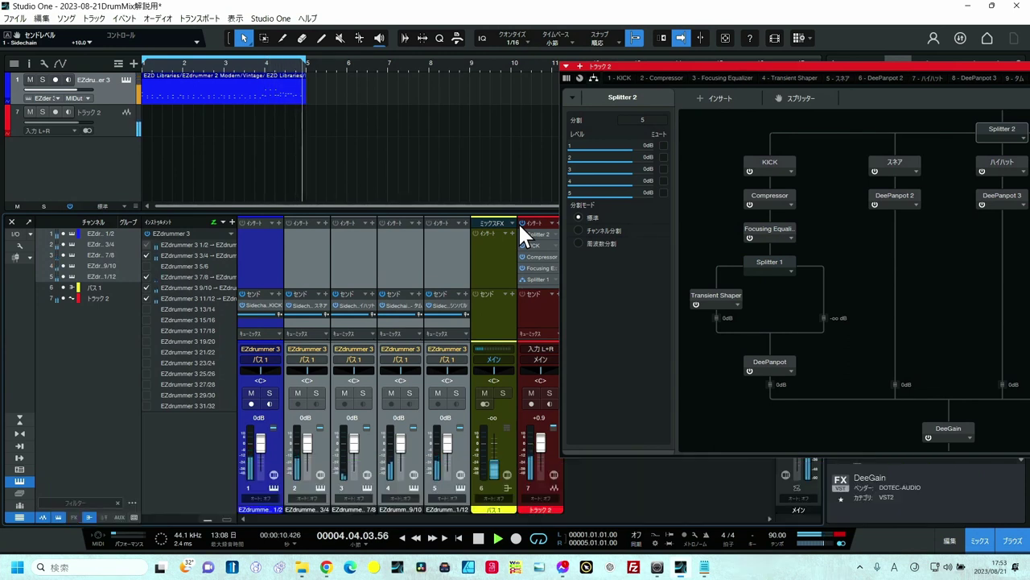
key(space)
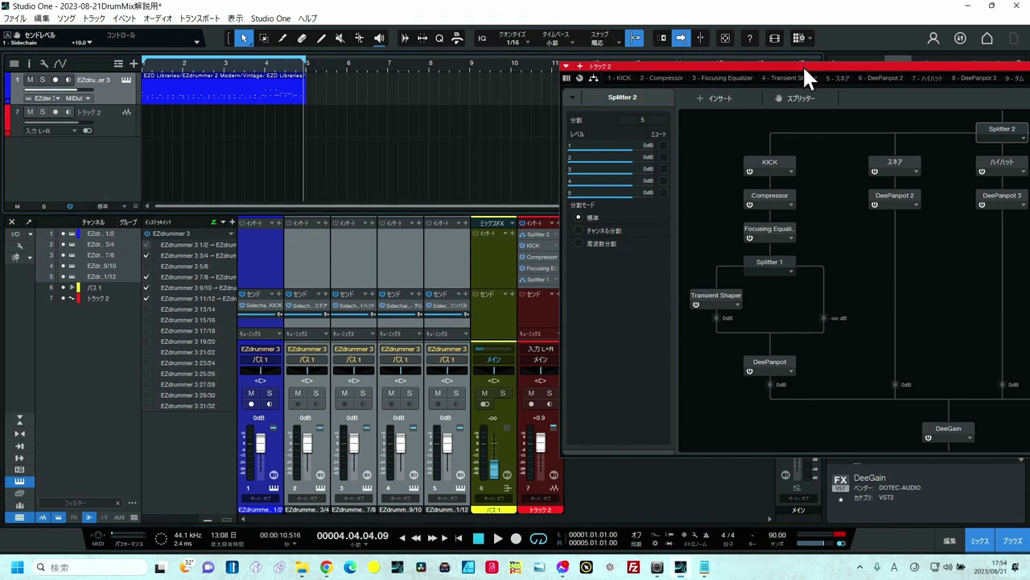
- Move the routing window so all five branches are visible and lower the スネア branch's output level to -3.2 dB
drag(802, 66, 548, 79)
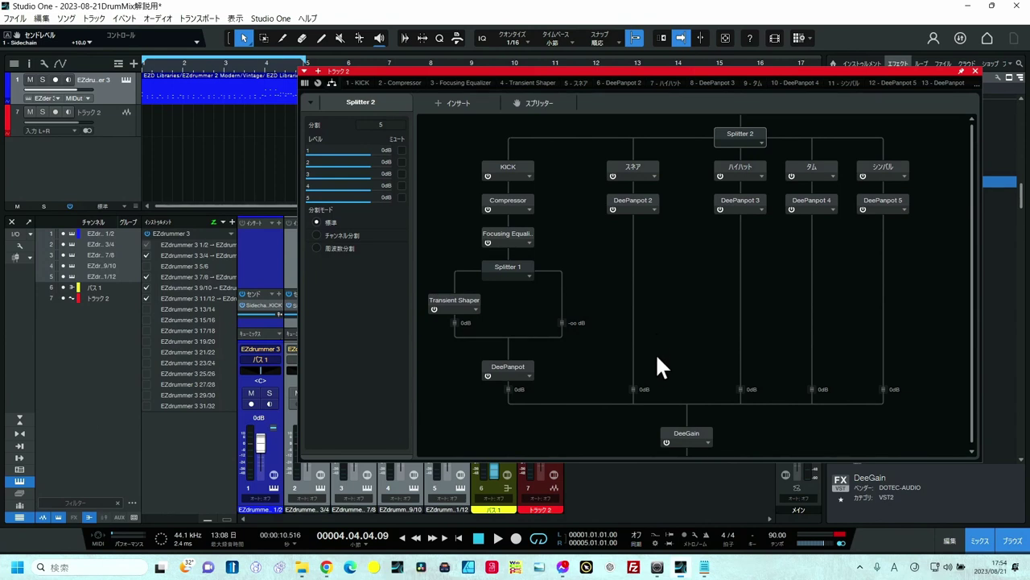
drag(633, 395, 651, 412)
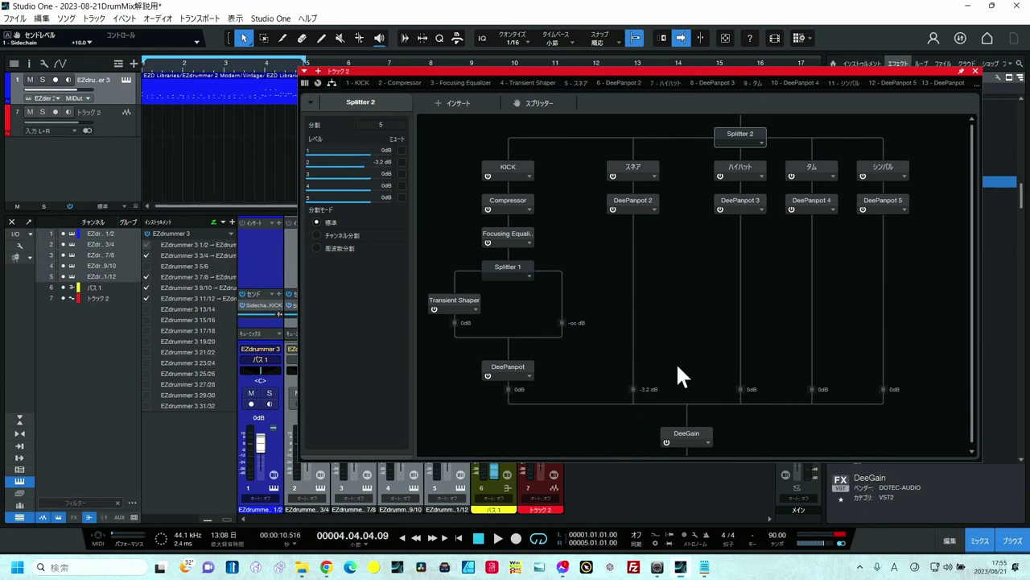